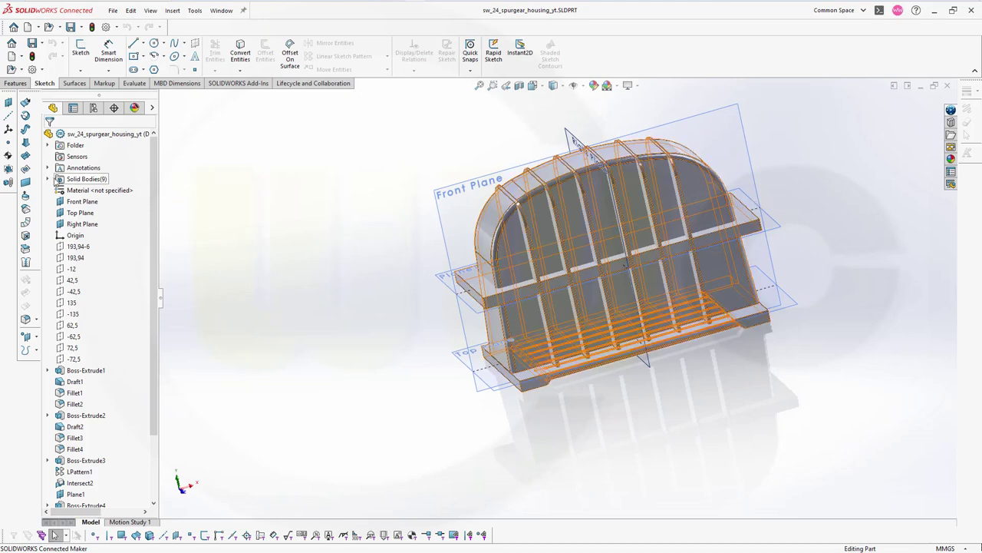
# Step: Hide the nine solid bodies from Fillet2 through LPattern2, then zoom out and rotate the view
pyautogui.click(47, 178)
pyautogui.click(86, 190)
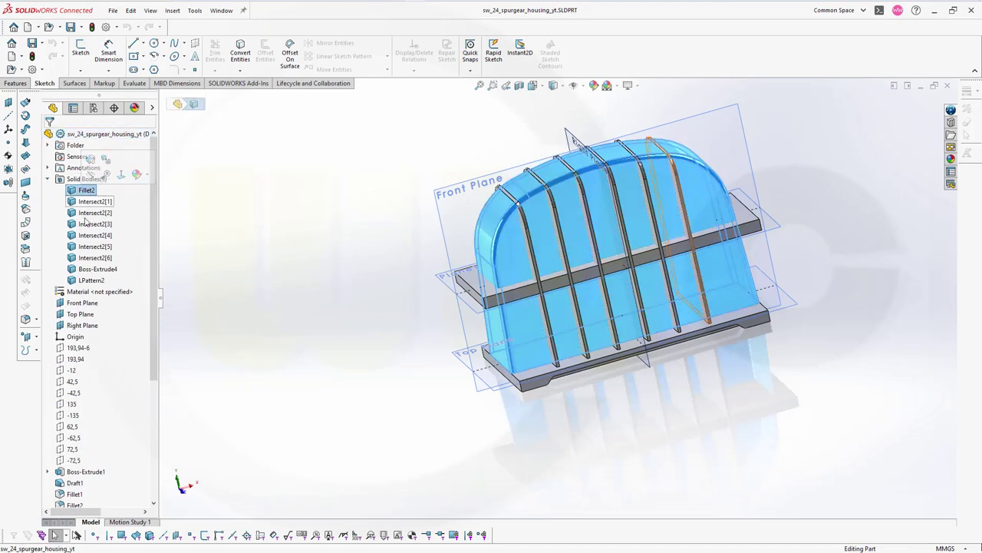
pyautogui.keyDown('shift'); pyautogui.click(85, 280); pyautogui.keyUp('shift')
pyautogui.rightClick(84, 281)
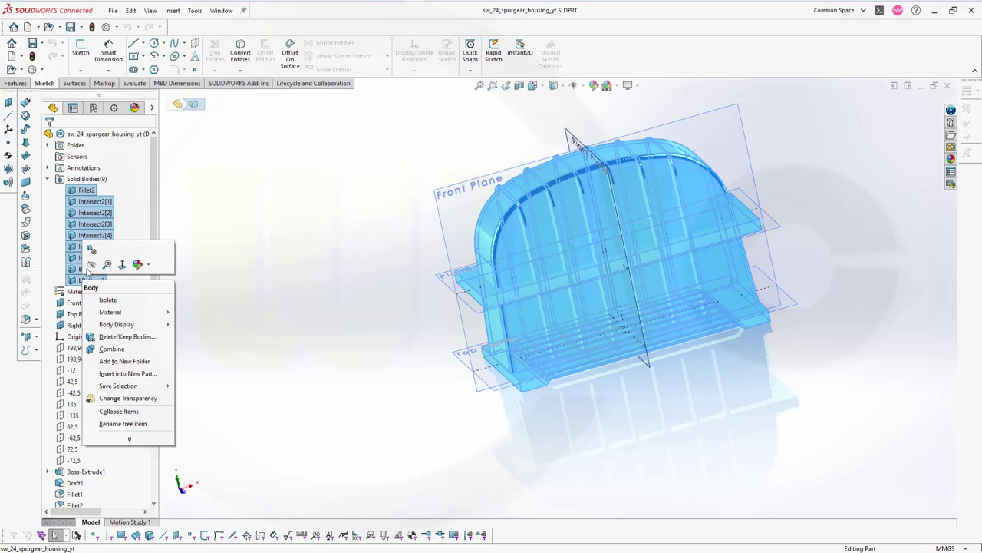
pyautogui.click(90, 264)
pyautogui.click(393, 147)
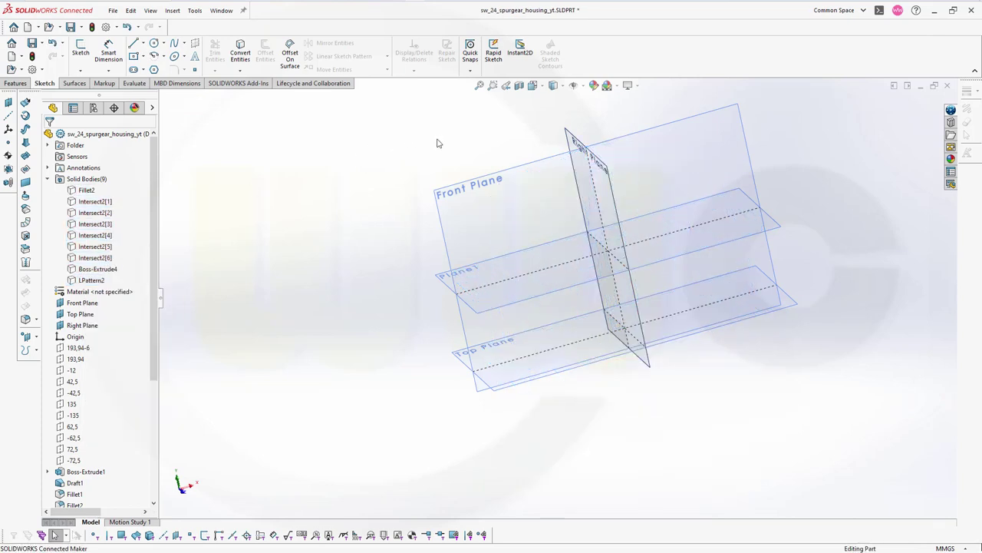
pyautogui.scroll(3, 435, 148)
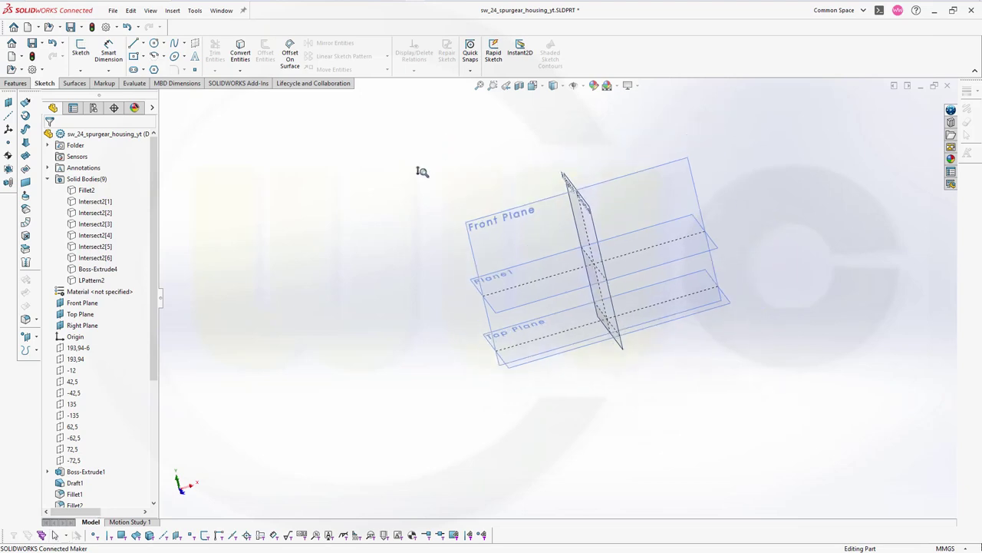
pyautogui.moveTo(422, 171); pyautogui.dragTo(323, 117, button='middle')
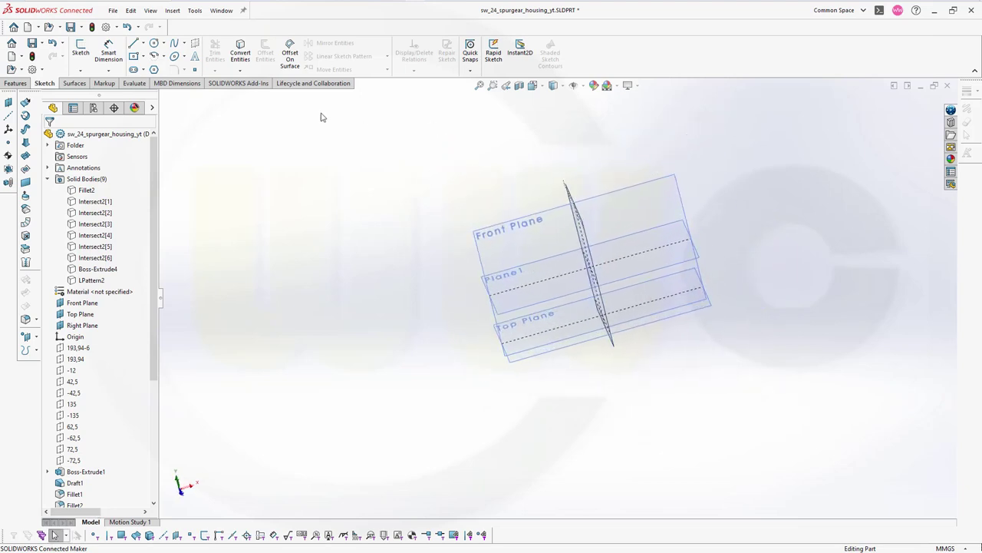
# Step: Start a Front Plane sketch and place two points above the Plane1 line, one each side of centre
pyautogui.click(495, 231)
pyautogui.click(539, 198)
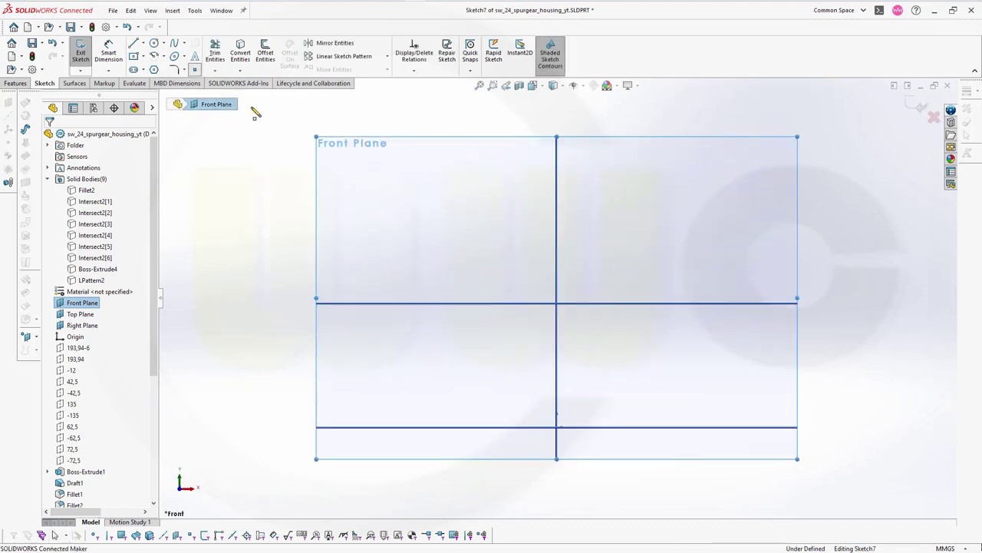
pyautogui.click(445, 212)
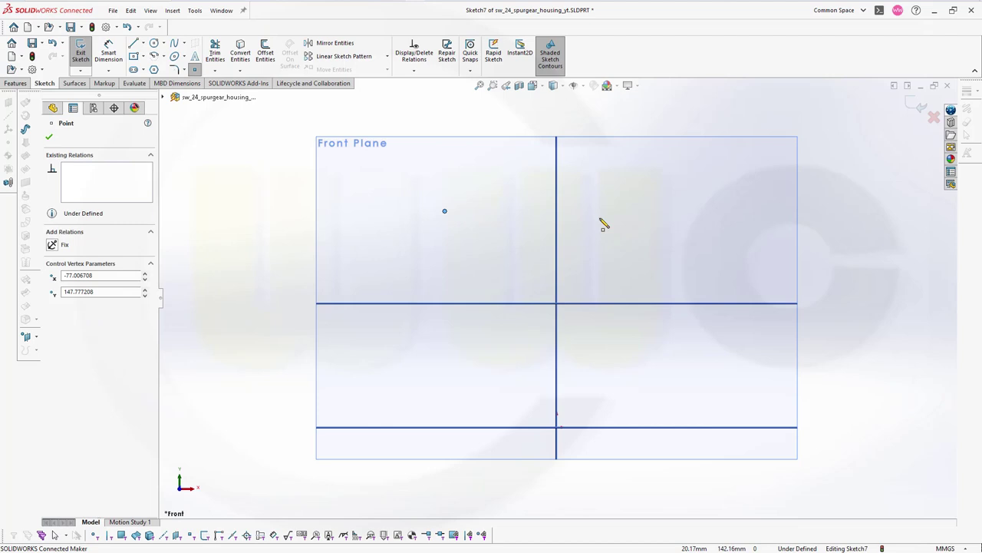
pyautogui.click(623, 211)
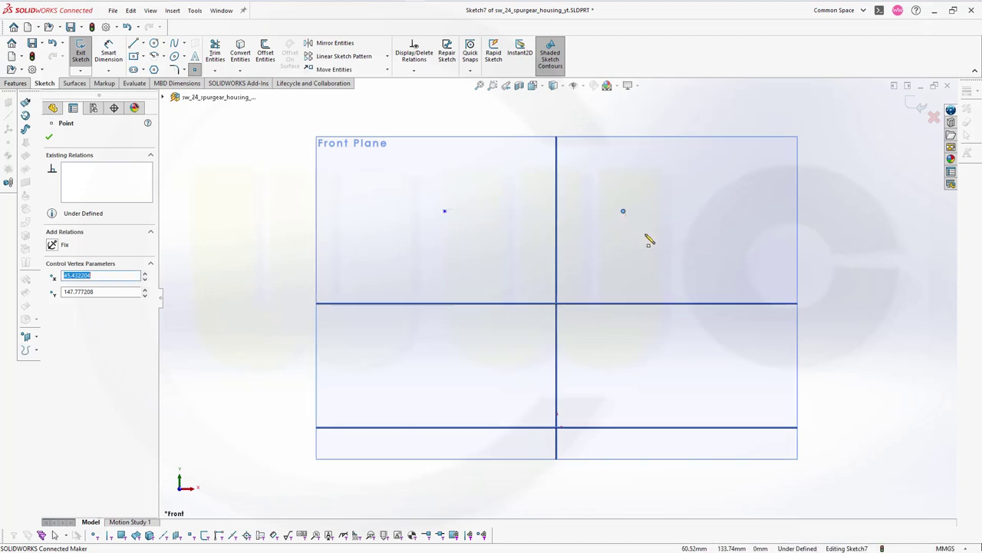
pyautogui.press('Escape')
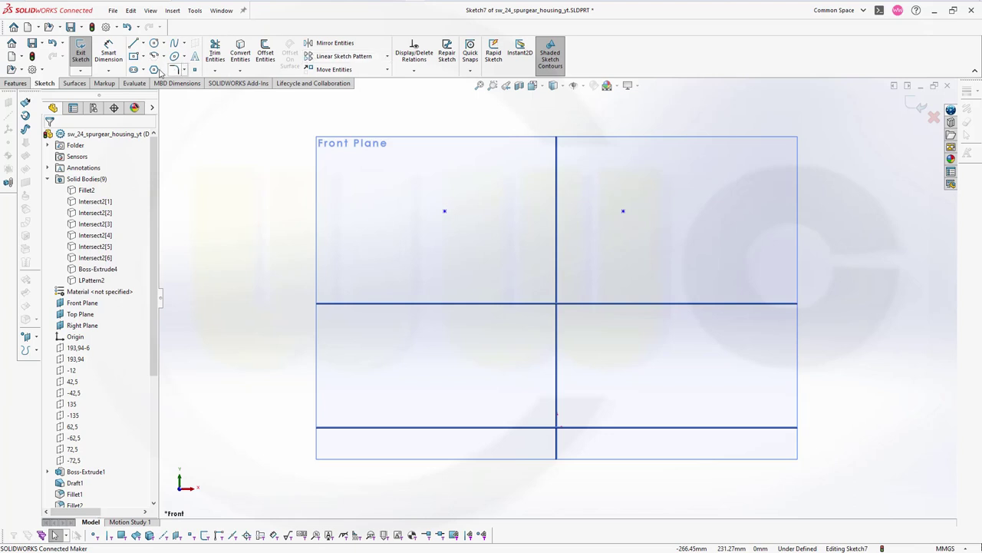
# Step: Dimension the left point 57.5 from the vertical centre line
pyautogui.click(108, 52)
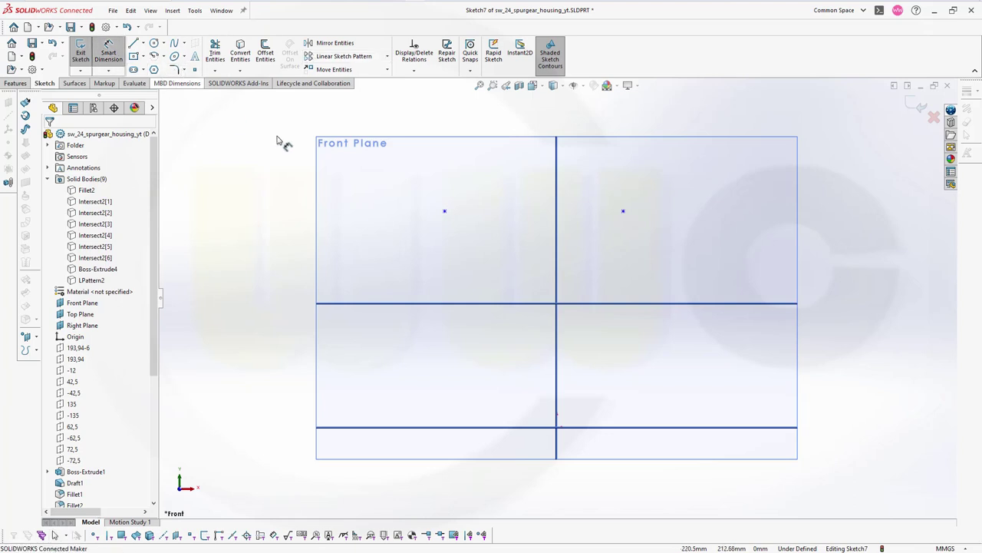
pyautogui.click(557, 214)
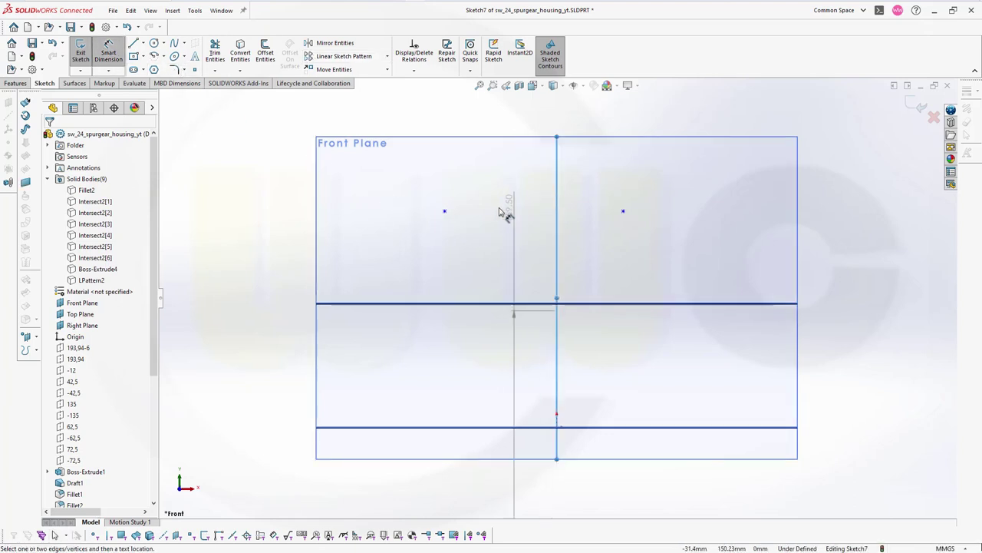
pyautogui.click(444, 214)
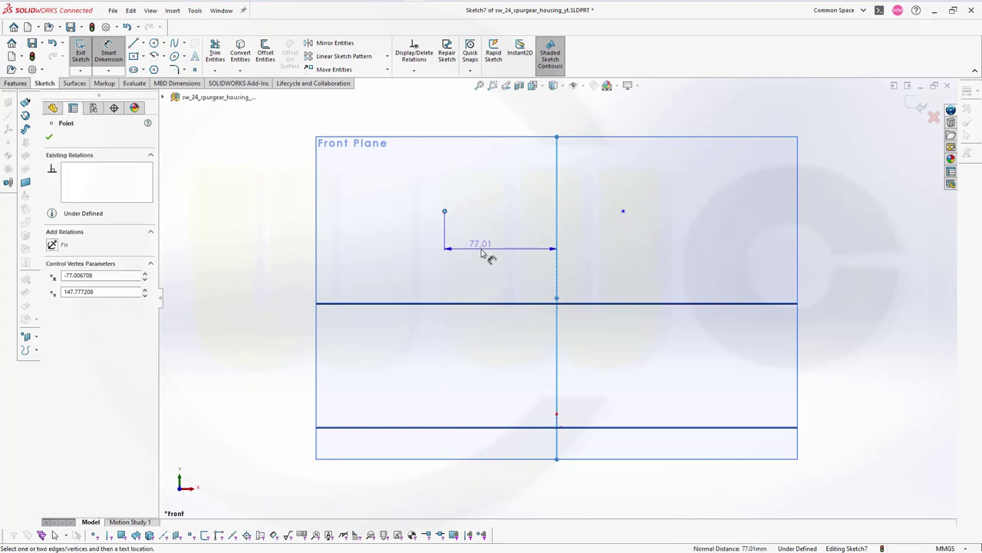
pyautogui.click(484, 247)
pyautogui.write('57,5')
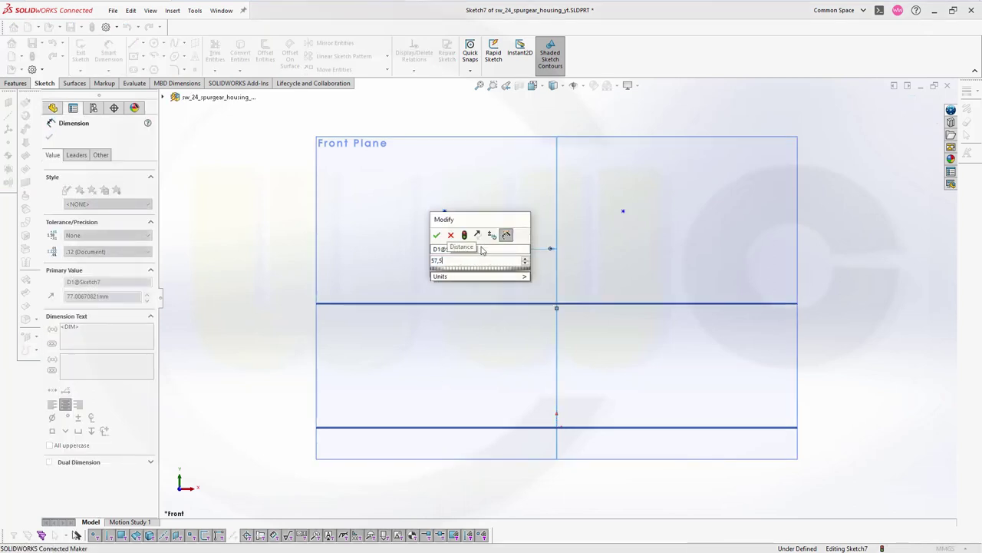
pyautogui.press('Return')
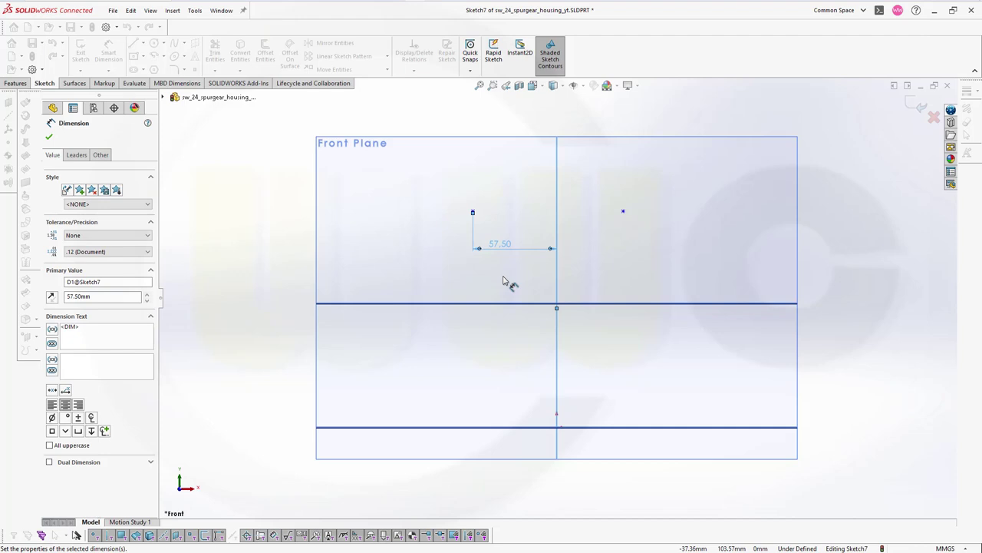
pyautogui.press('Escape')
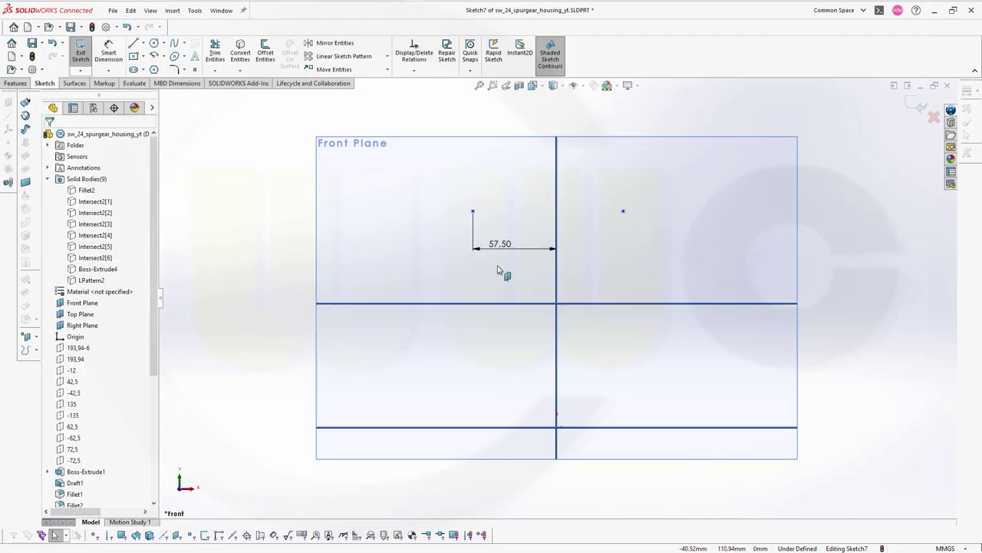
# Step: Dimension the spacing between the two points as 100
pyautogui.press('Return')
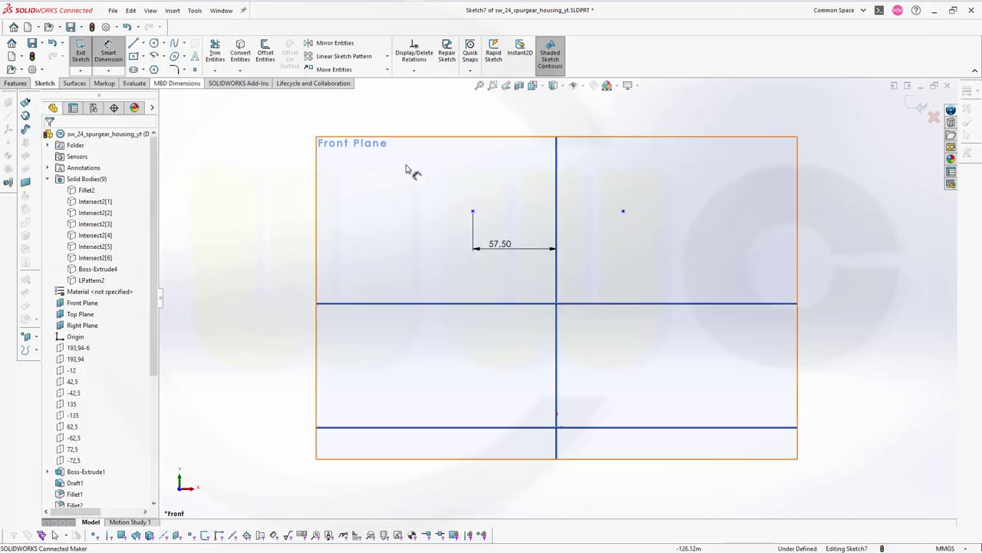
pyautogui.click(473, 213)
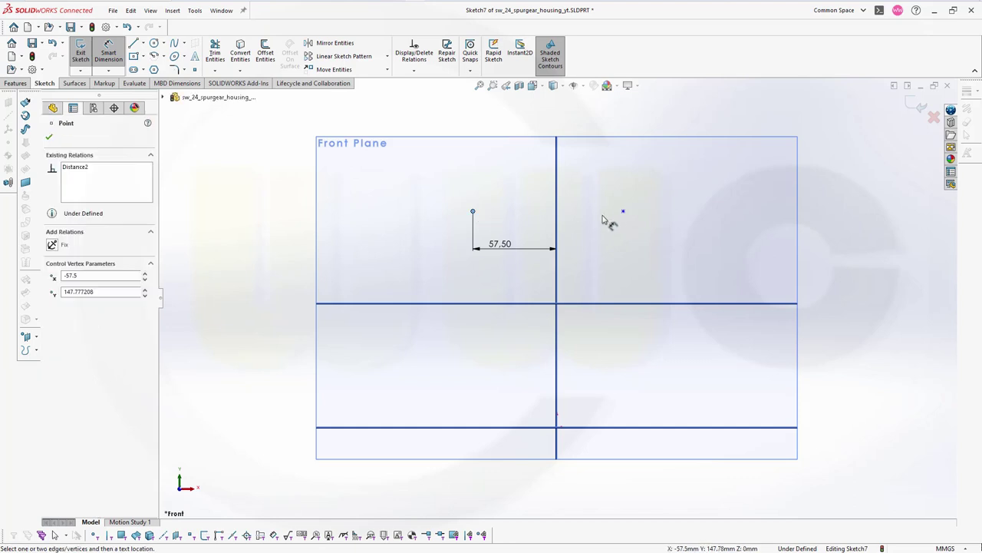
pyautogui.click(623, 214)
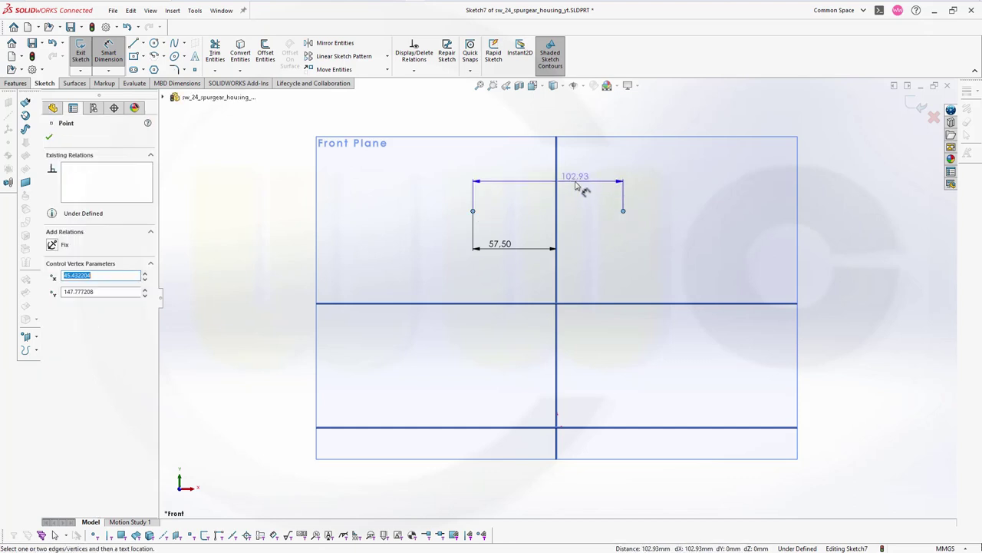
pyautogui.click(581, 189)
pyautogui.write('100')
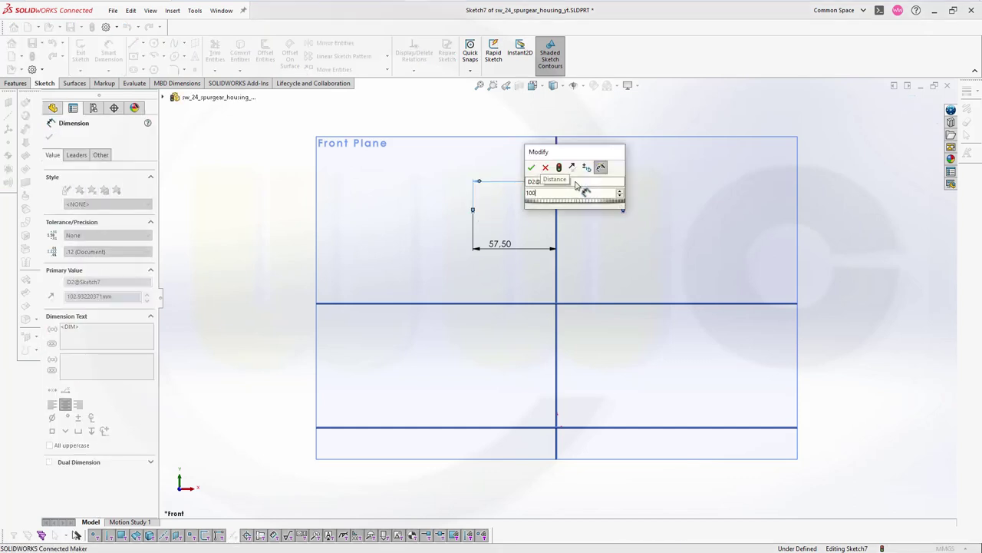
pyautogui.press('Return')
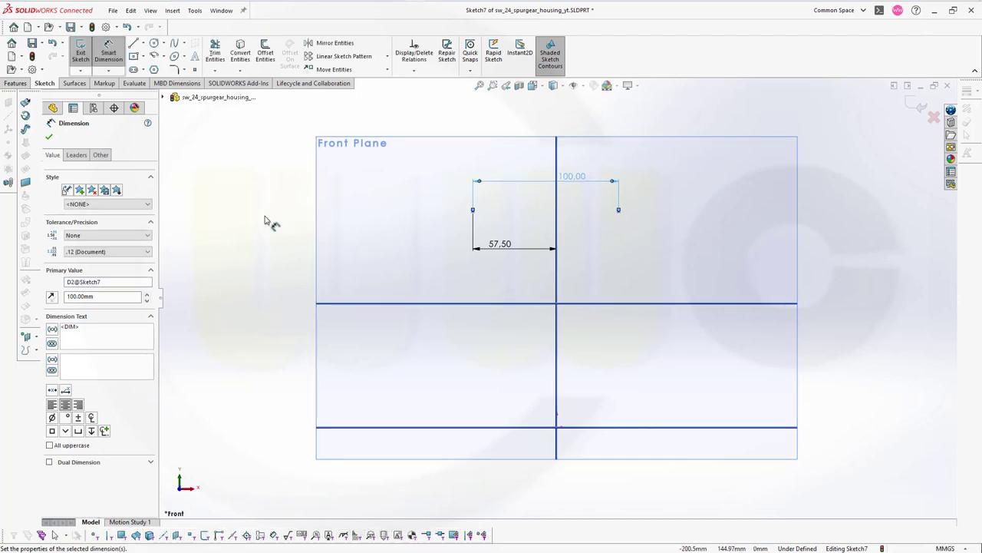
pyautogui.click(270, 220)
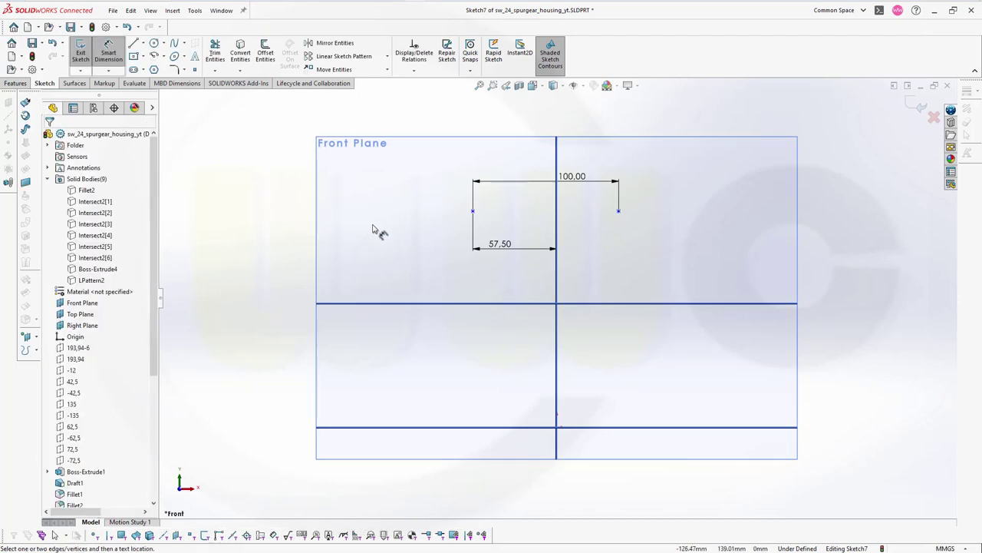
# Step: Set the left point 85 above the horizontal plane line and exit the sketch
pyautogui.click(473, 212)
pyautogui.click(477, 306)
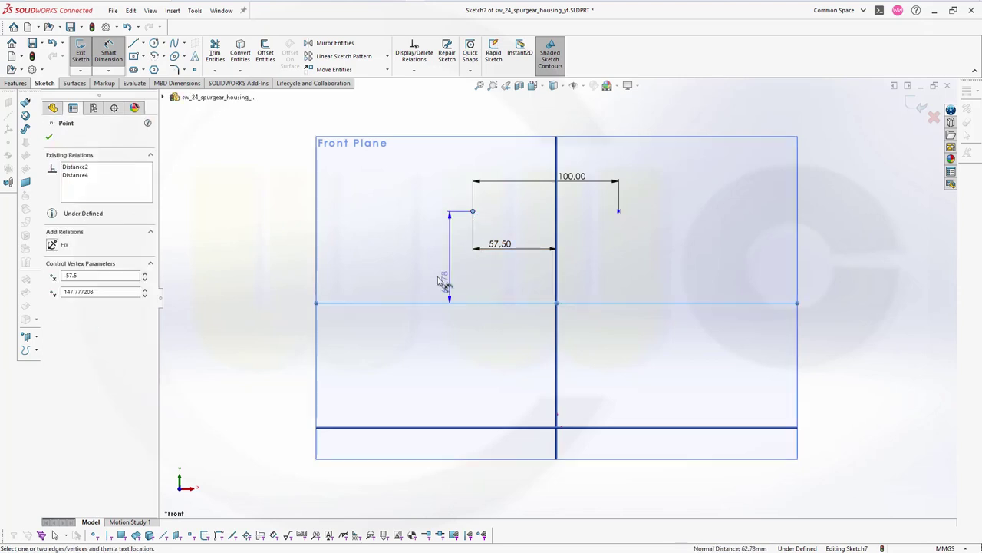
pyautogui.click(432, 276)
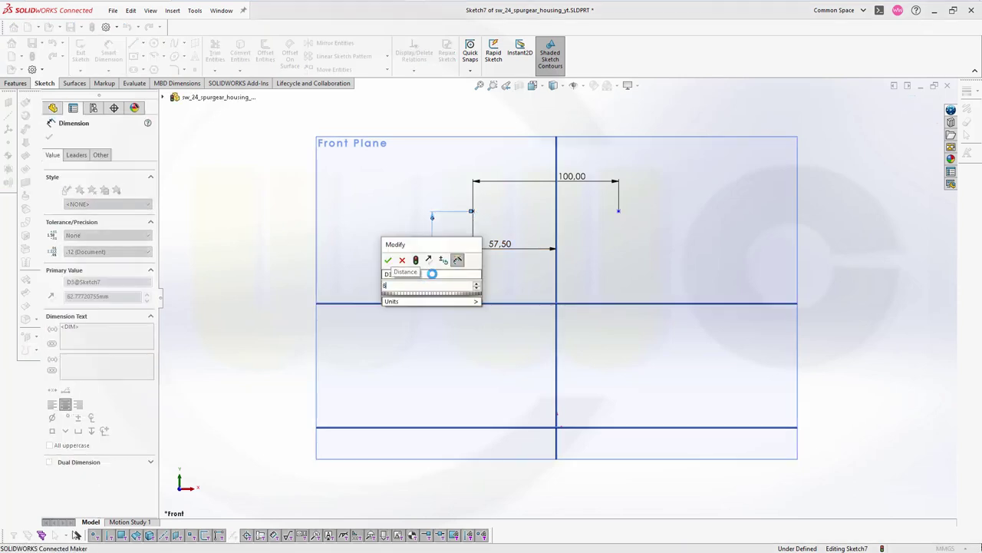
pyautogui.write('85')
pyautogui.press('Return')
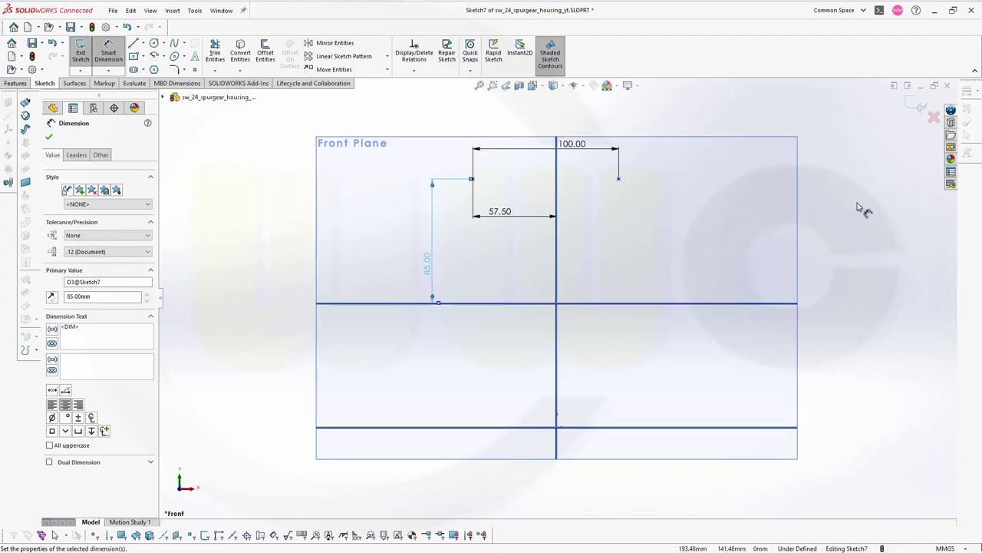
pyautogui.click(917, 108)
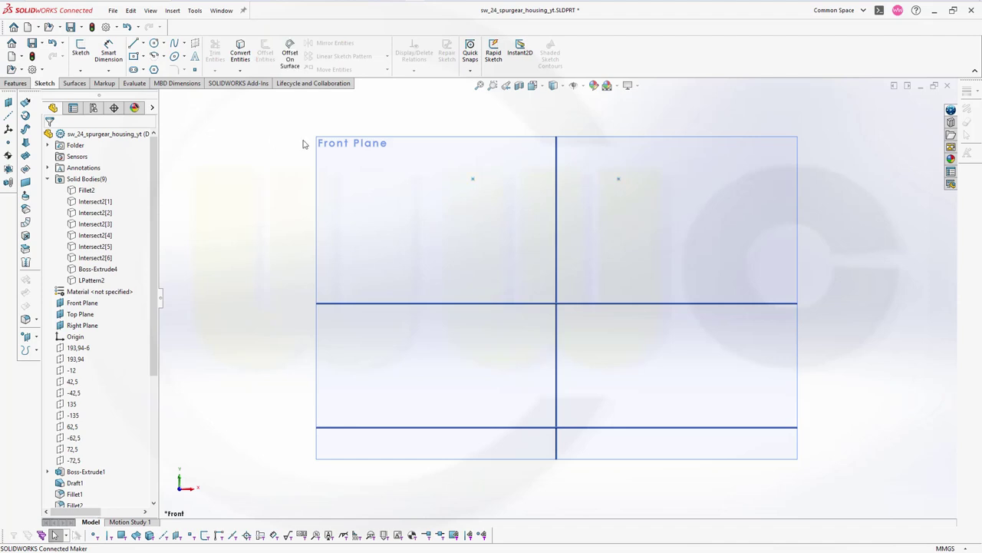
# Step: Start Sketch8 on the Front Plane and convert the left Sketch7 point into it
pyautogui.click(362, 148)
pyautogui.click(82, 50)
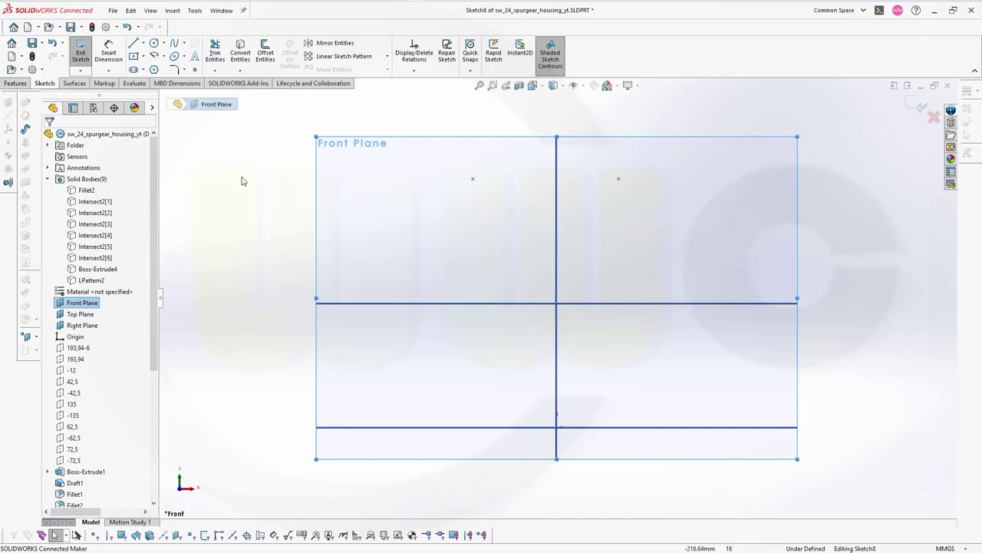
pyautogui.click(241, 58)
pyautogui.click(472, 180)
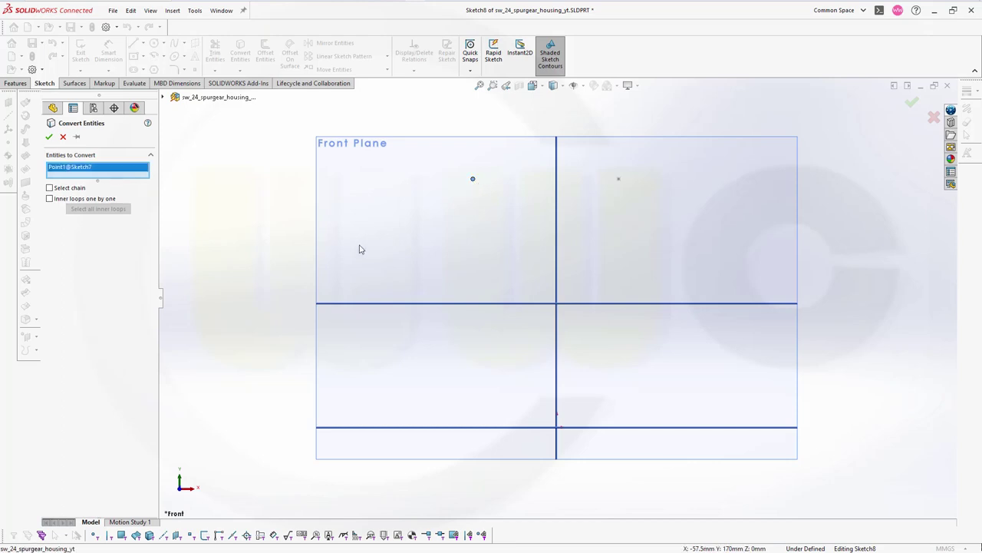
pyautogui.click(49, 136)
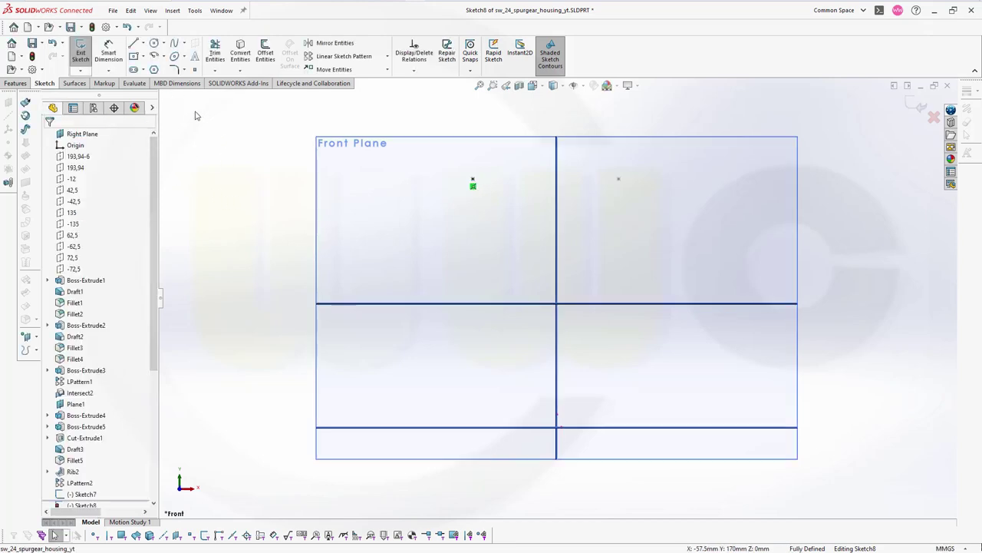
# Step: Draw a circle centred on the converted point and dimension its diameter to 112 mm
pyautogui.click(154, 43)
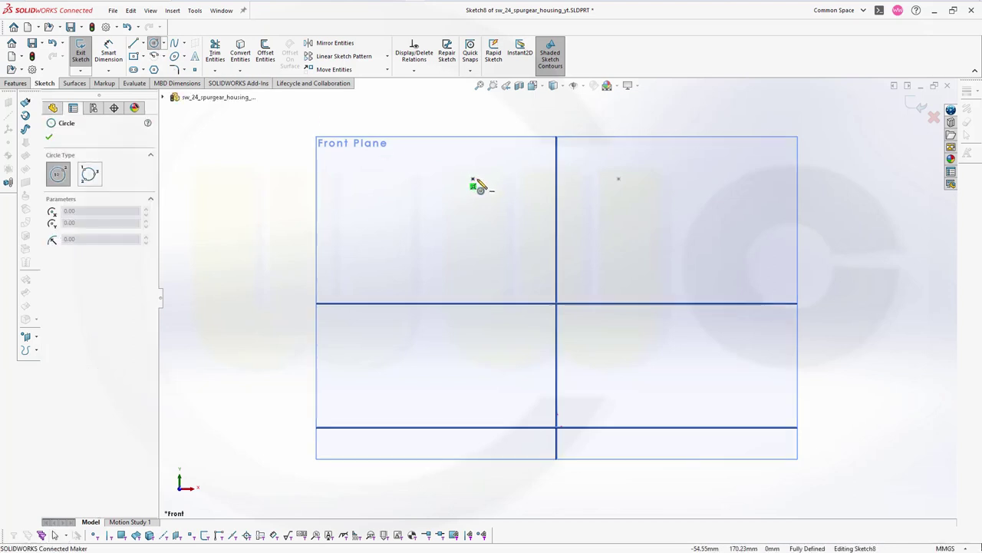
pyautogui.click(472, 179)
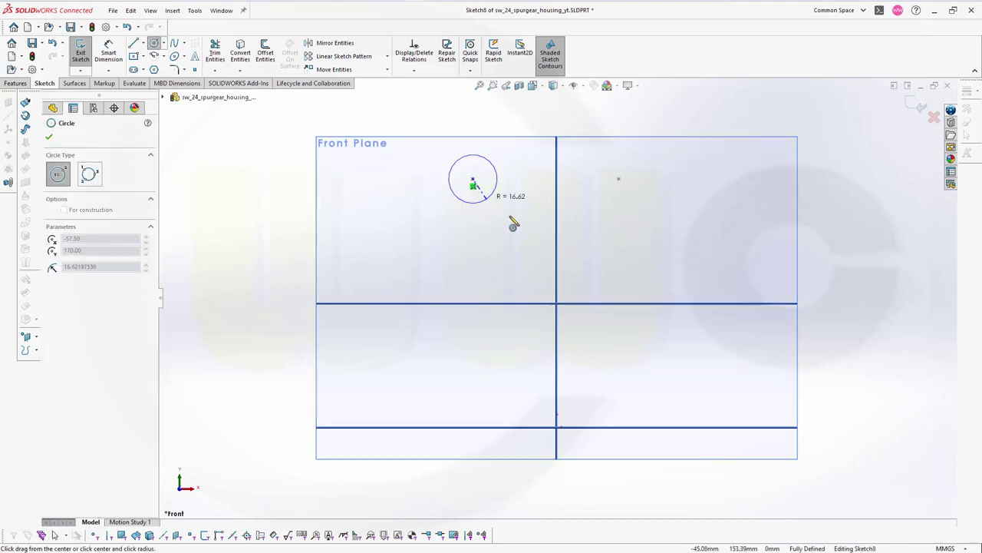
pyautogui.click(551, 250)
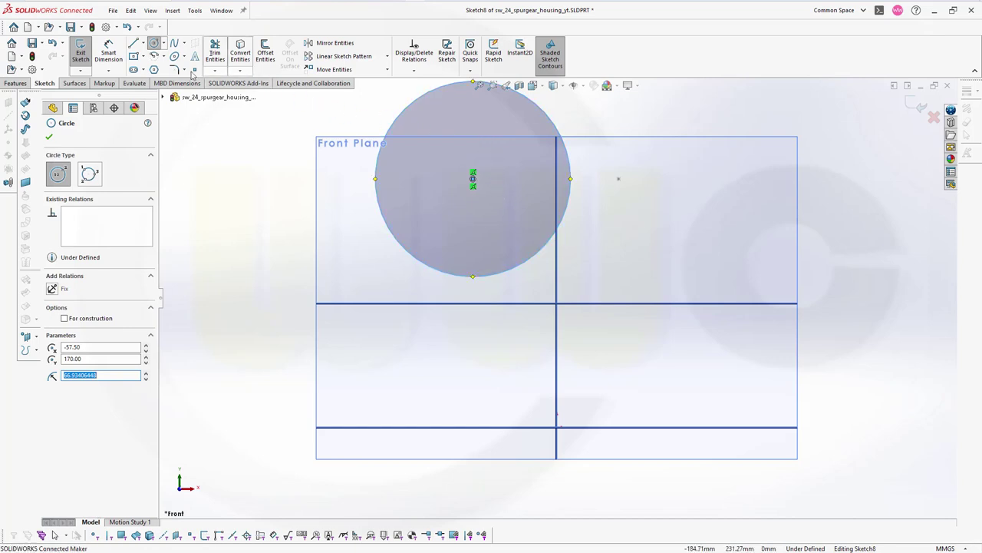
pyautogui.click(115, 56)
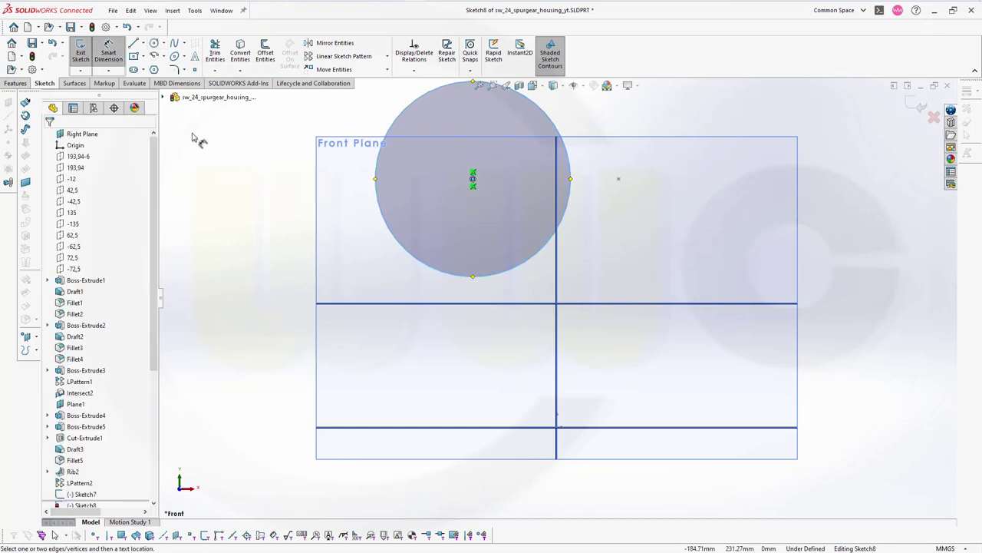
pyautogui.click(395, 236)
pyautogui.click(365, 244)
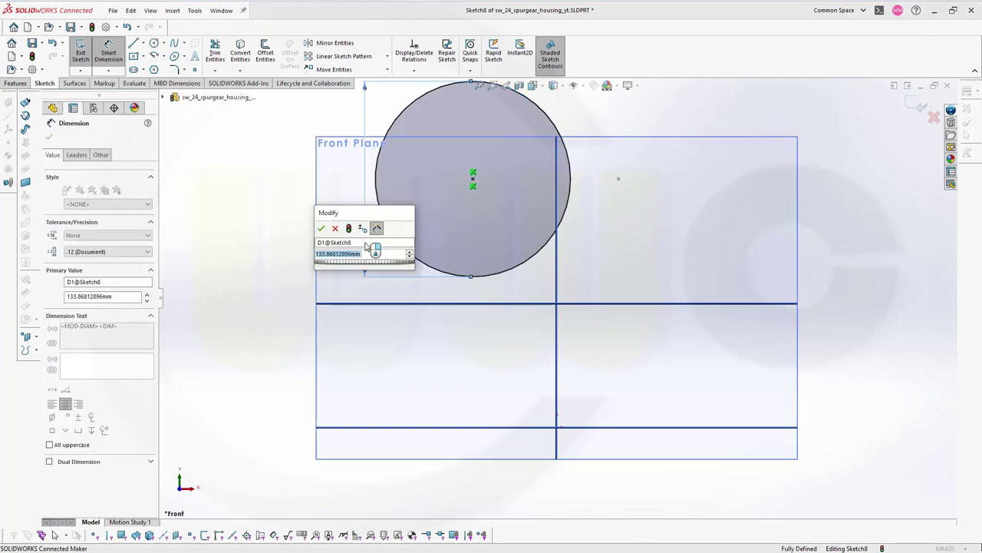
pyautogui.write('11')
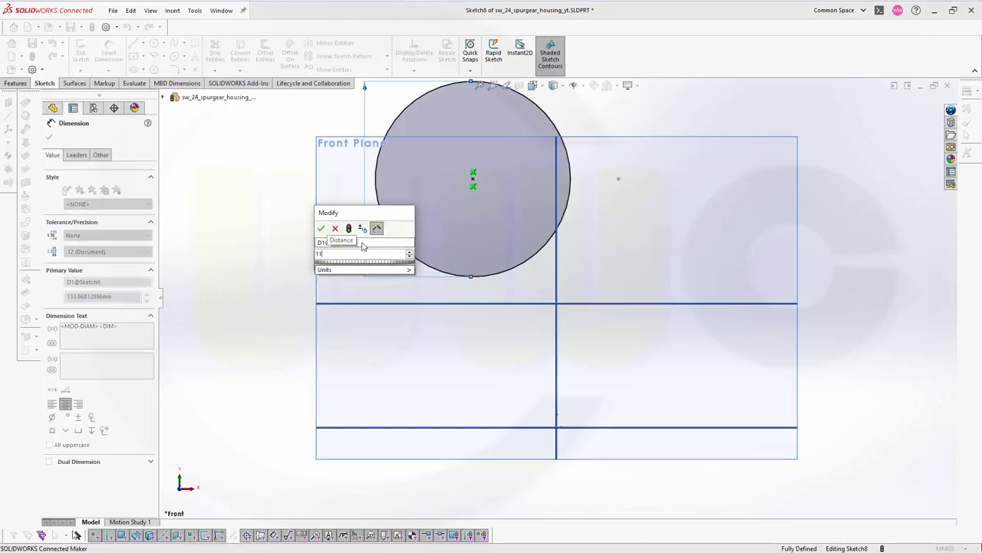
pyautogui.write('2')
pyautogui.press('Return')
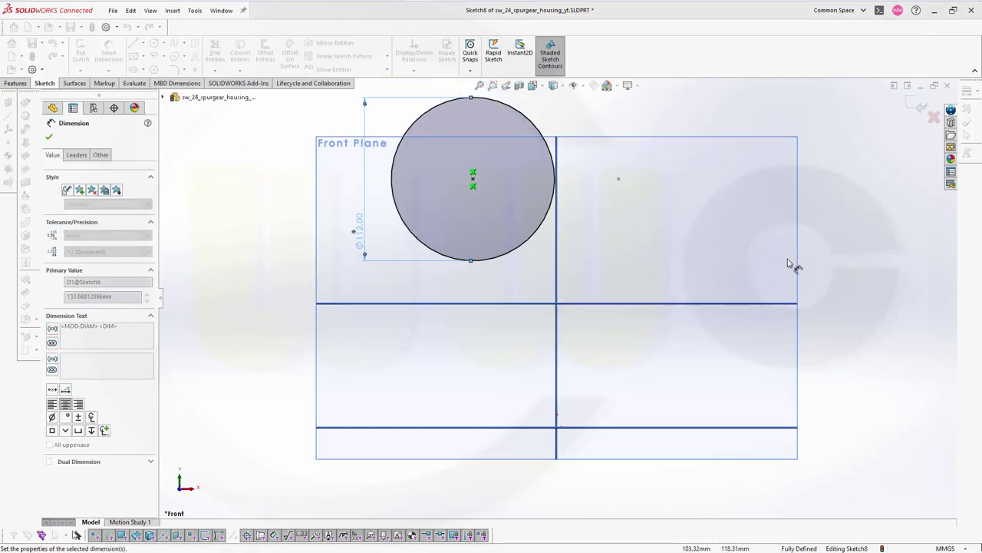
# Step: Close Sketch8, then reopen it and exit while discarding the changes
pyautogui.click(920, 107)
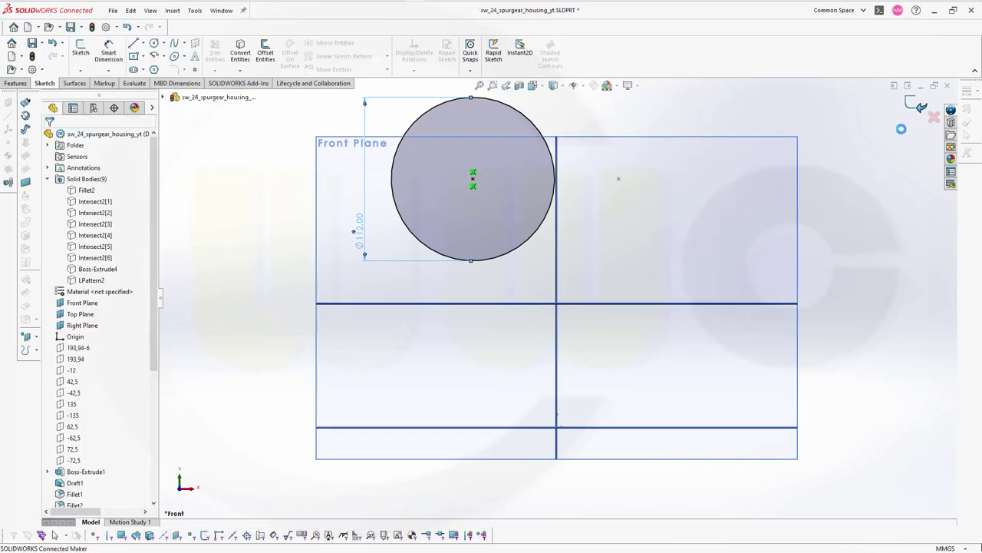
pyautogui.click(611, 219)
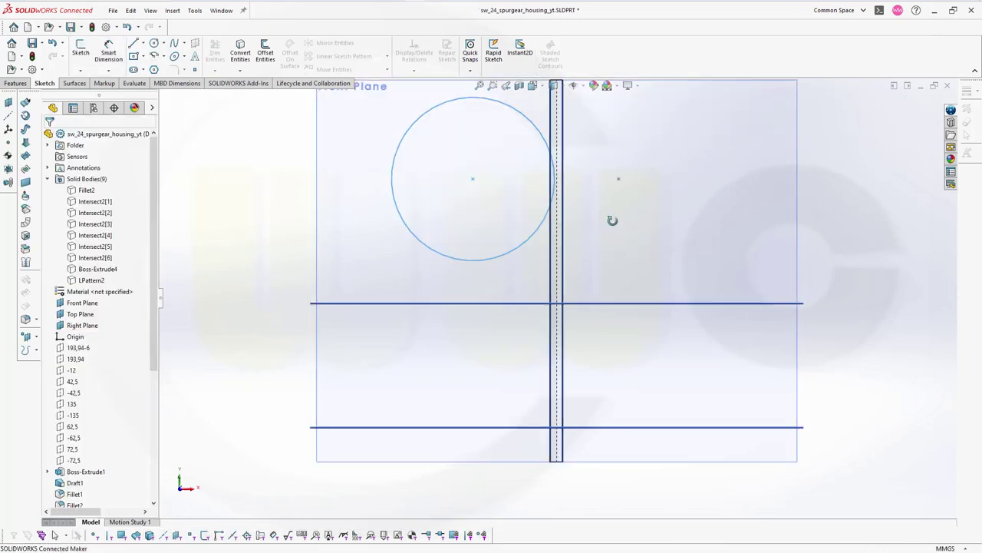
pyautogui.press('z')
pyautogui.press('z')
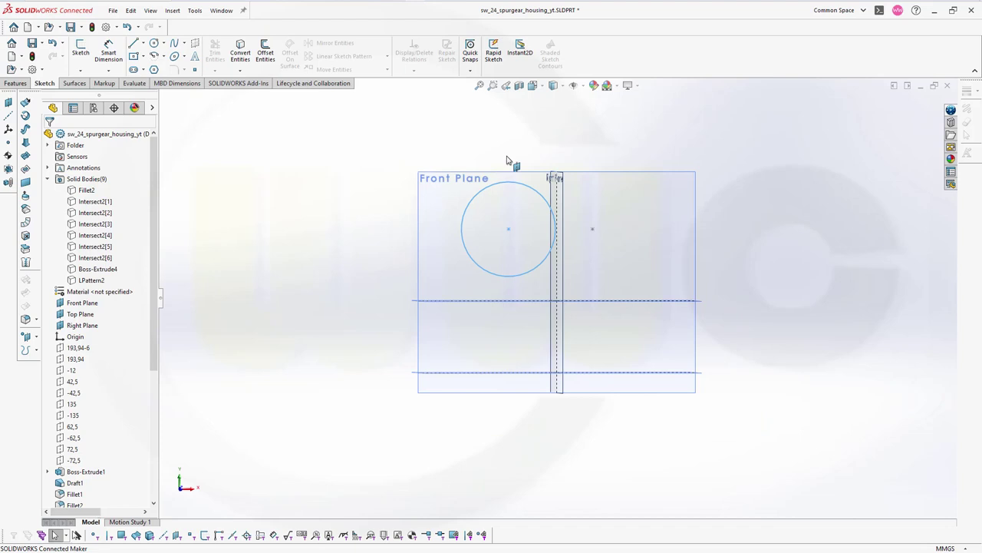
pyautogui.click(81, 50)
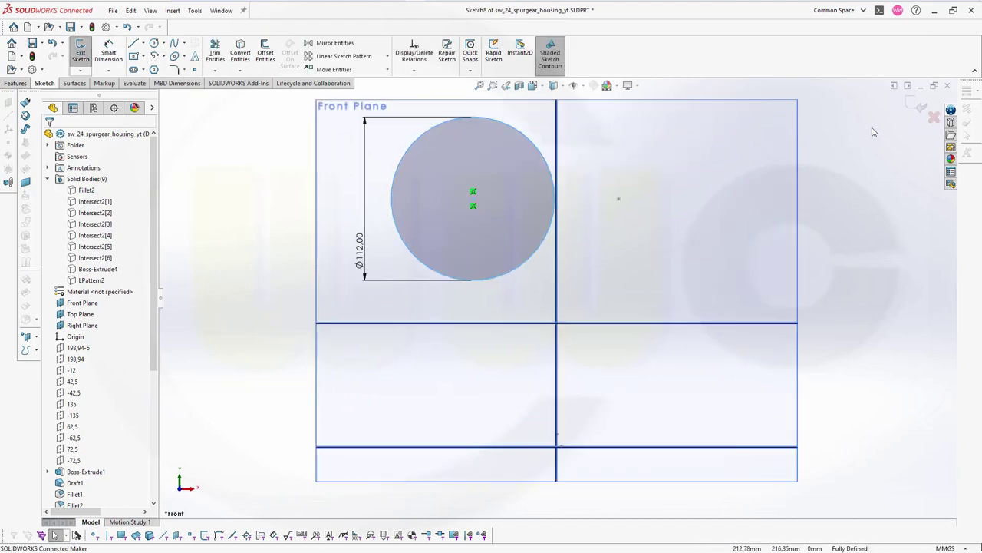
pyautogui.click(935, 117)
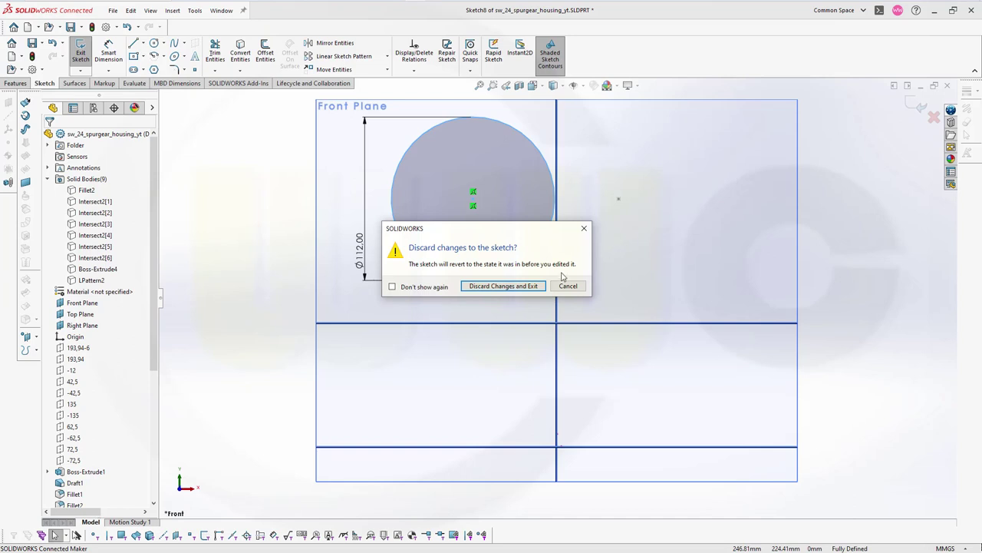
pyautogui.click(503, 285)
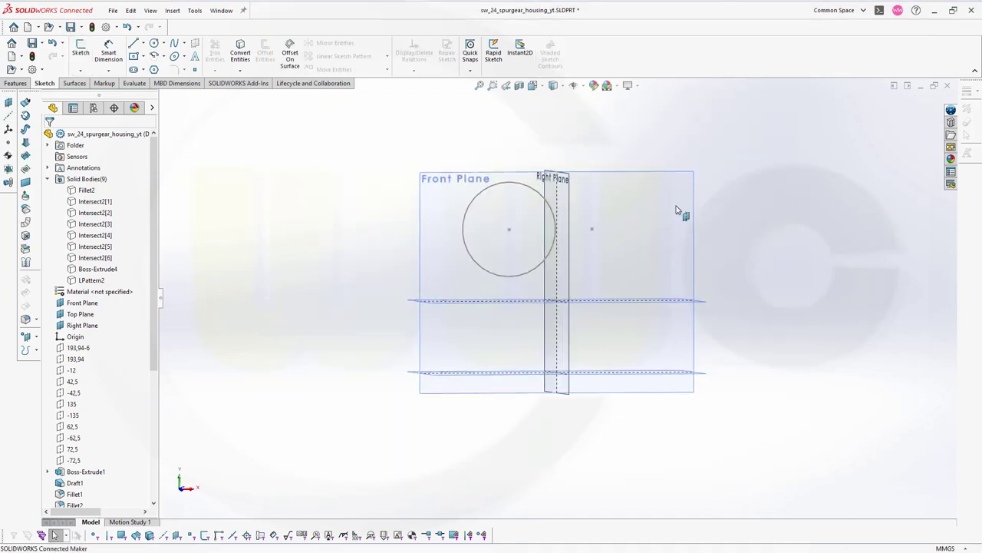
# Step: Start a new Front Plane sketch and convert the right Sketch7 point into it
pyautogui.click(649, 182)
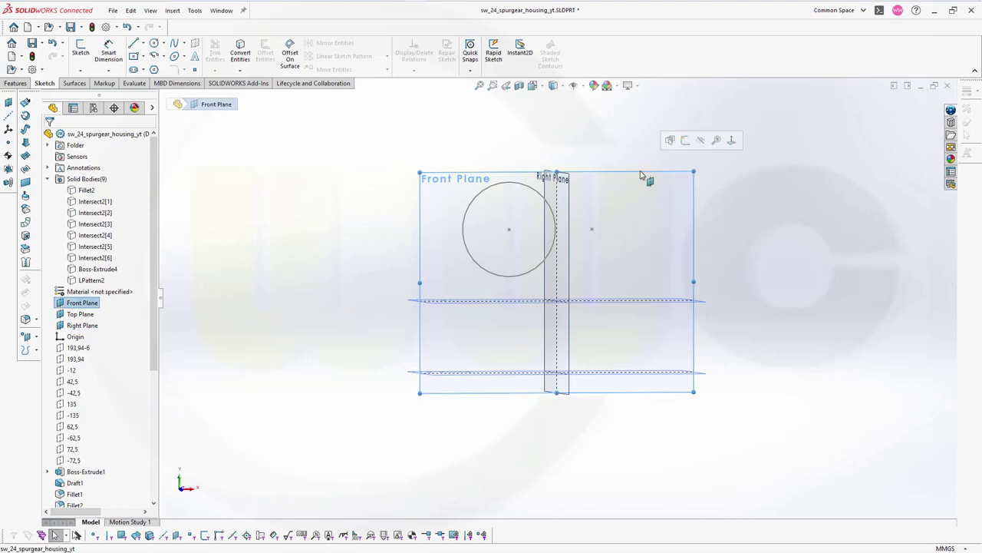
pyautogui.click(677, 145)
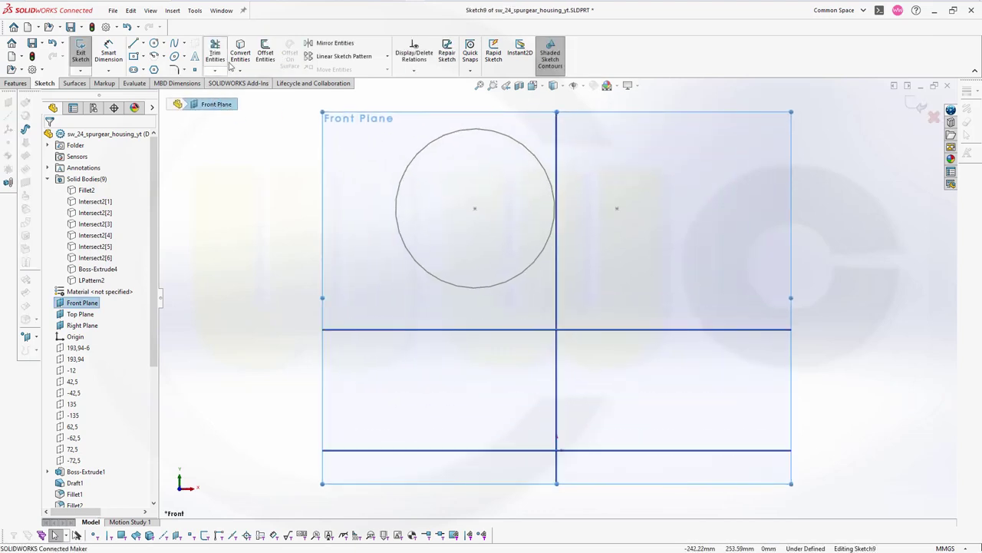
pyautogui.click(240, 52)
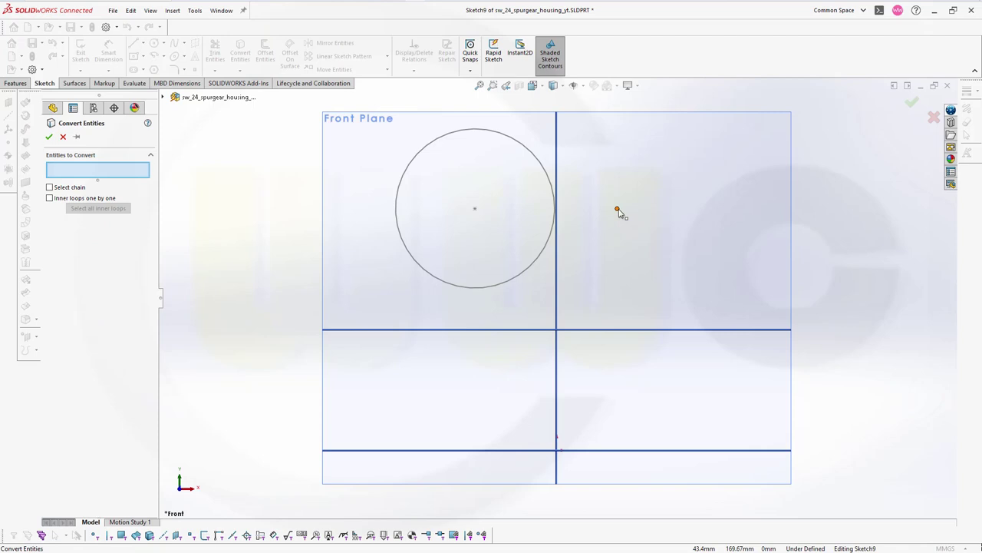
pyautogui.click(618, 210)
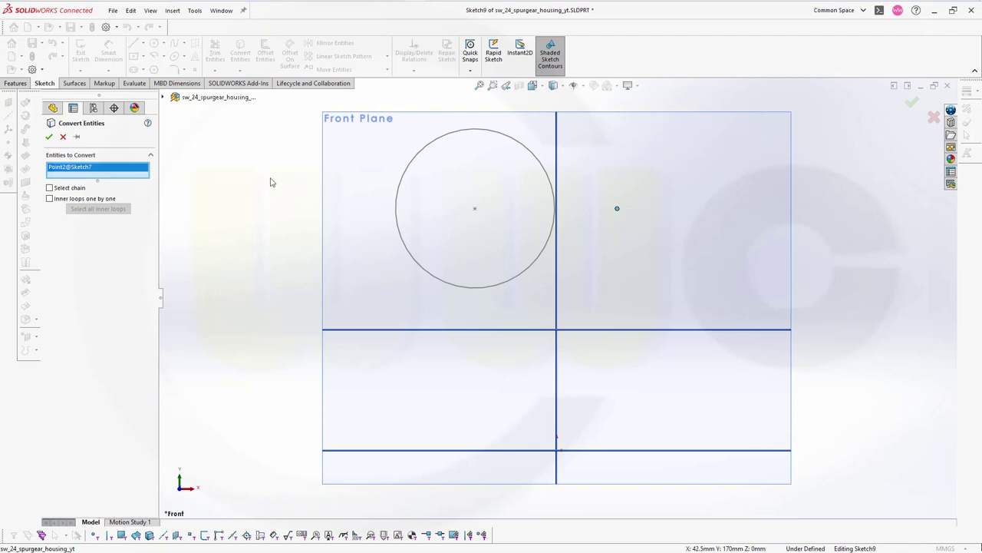
pyautogui.click(49, 137)
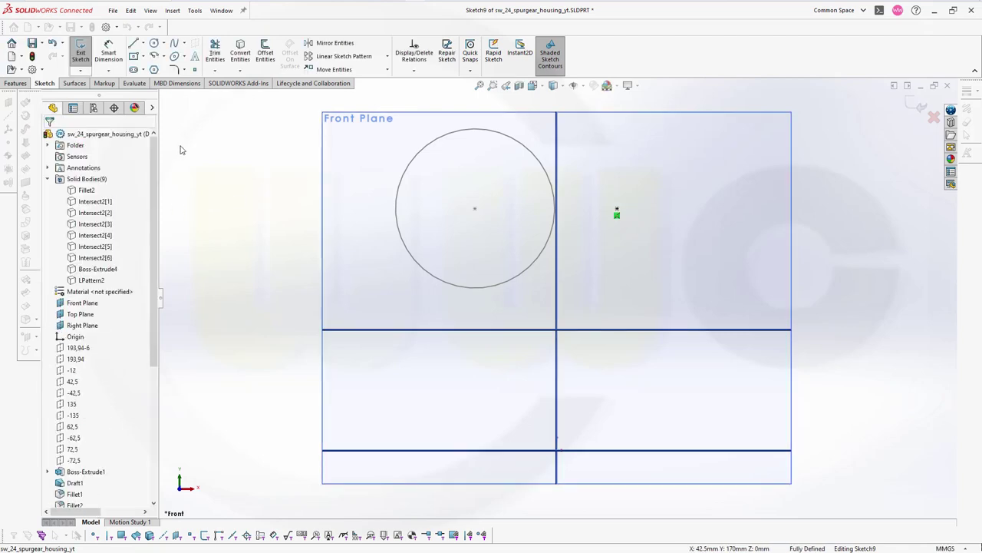
# Step: Draw a 112 mm diameter circle centred on the converted point and close the sketch
pyautogui.click(153, 45)
pyautogui.click(617, 212)
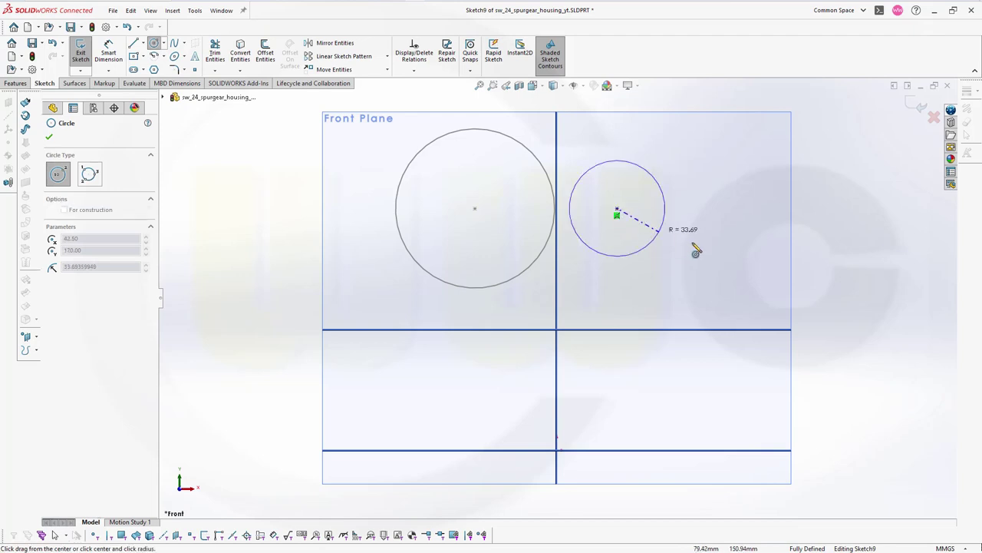
pyautogui.click(700, 251)
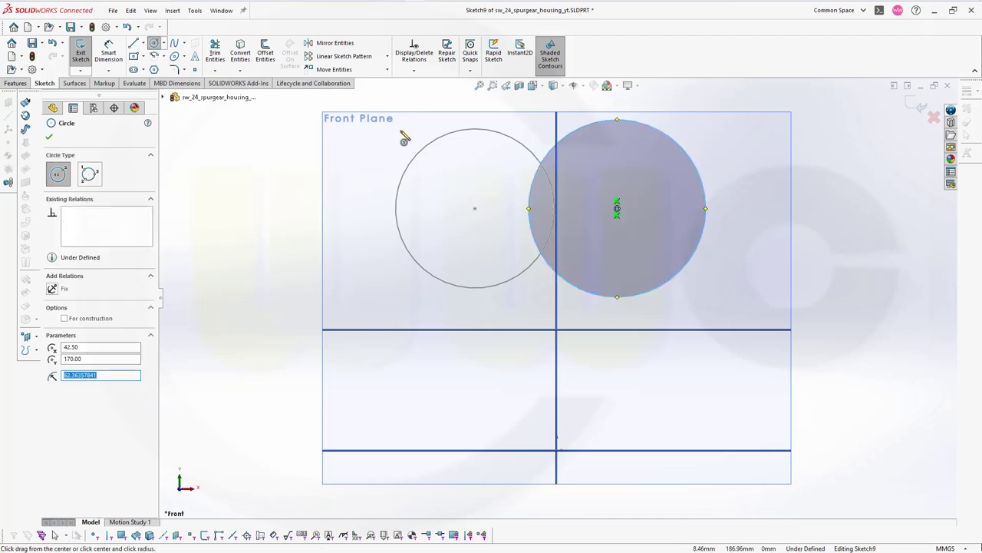
pyautogui.click(116, 60)
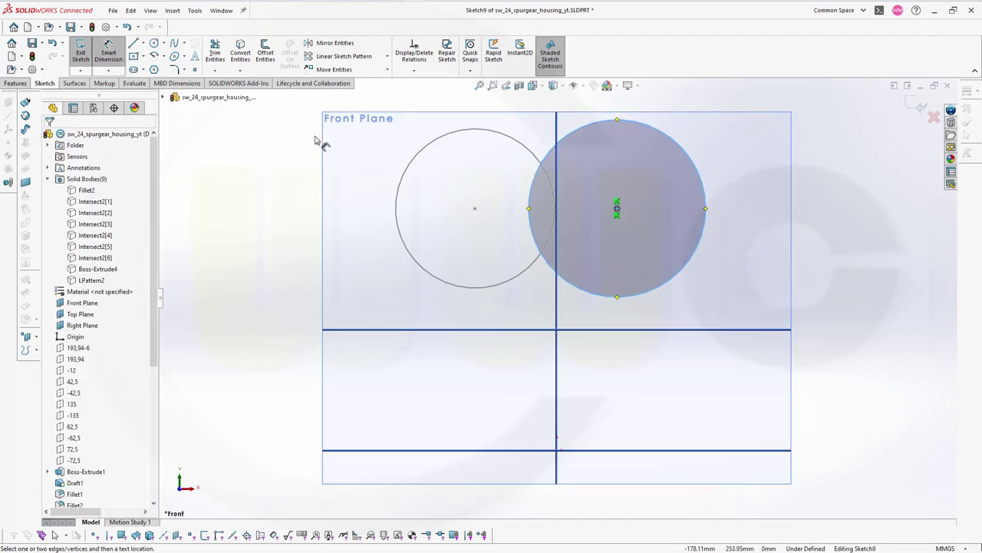
pyautogui.click(688, 278)
pyautogui.click(713, 253)
pyautogui.write('11')
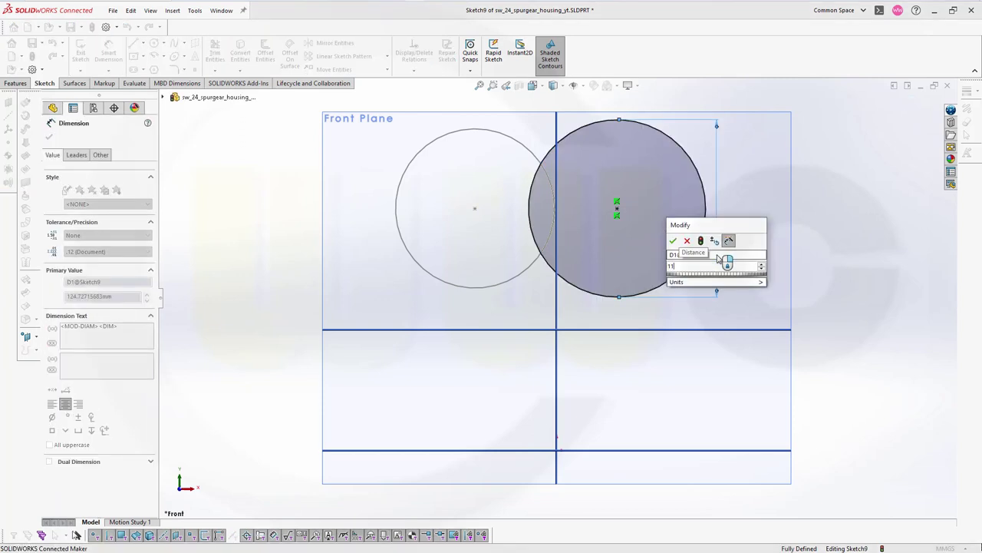
pyautogui.write('2')
pyautogui.press('Return')
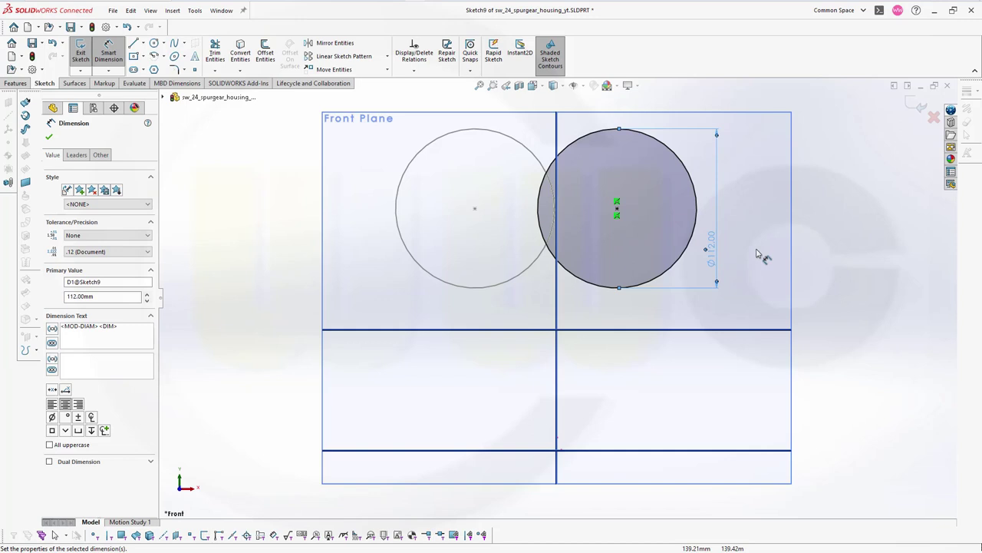
pyautogui.click(866, 203)
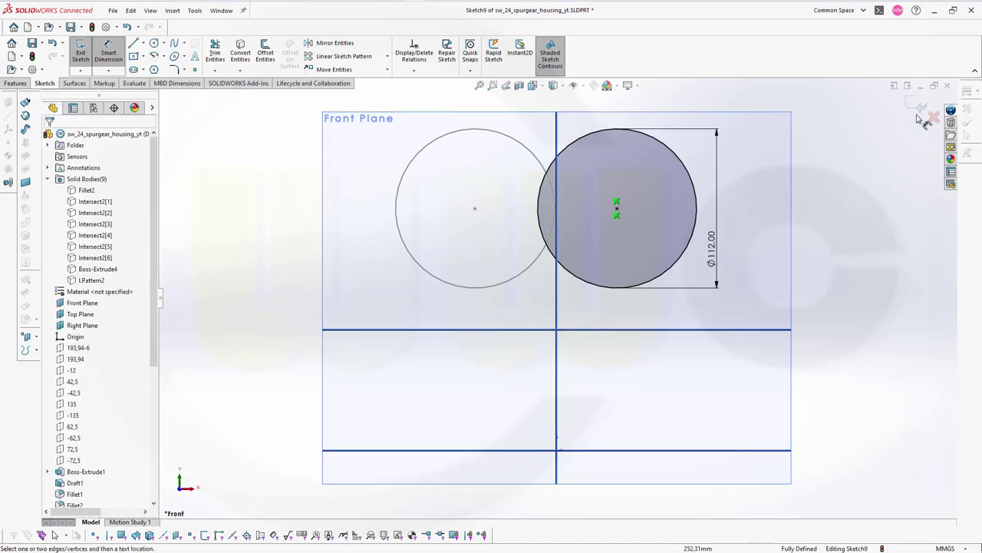
pyautogui.click(921, 107)
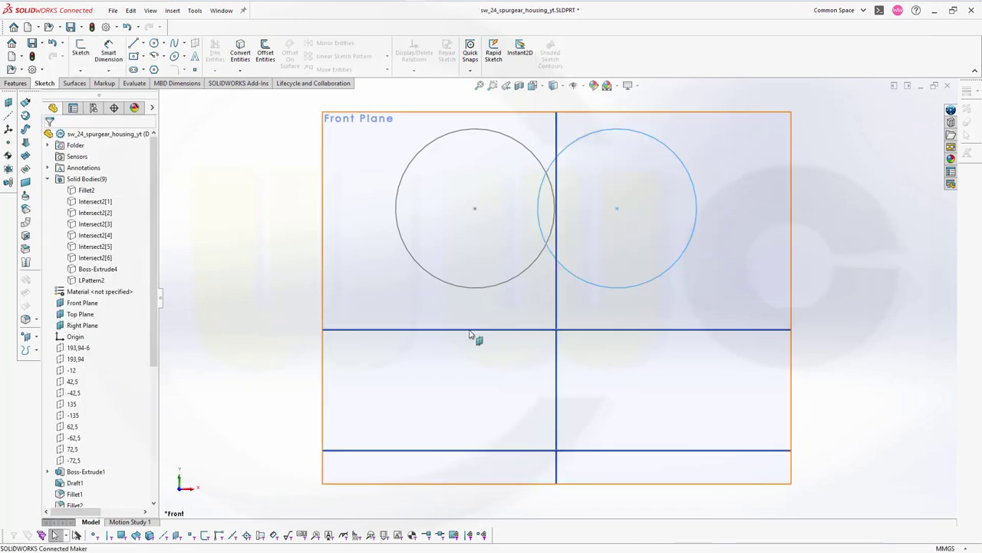
# Step: Start a Boss-Extrude on the left circle with Direction 1 Up To Surface at plane 62,5
pyautogui.moveTo(471, 336); pyautogui.dragTo(458, 309, button='middle')
pyautogui.scroll(-2, 284, 177)
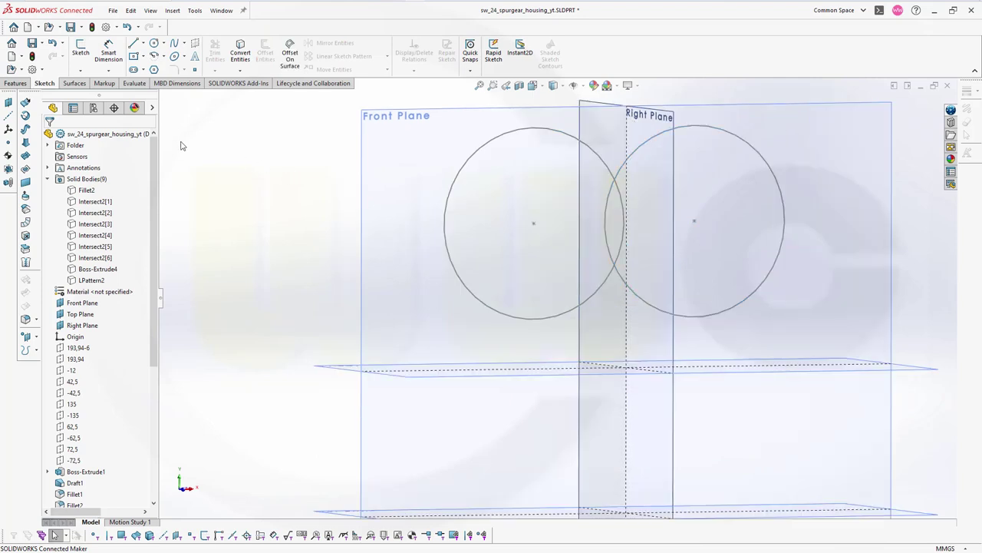
pyautogui.scroll(2, 205, 185)
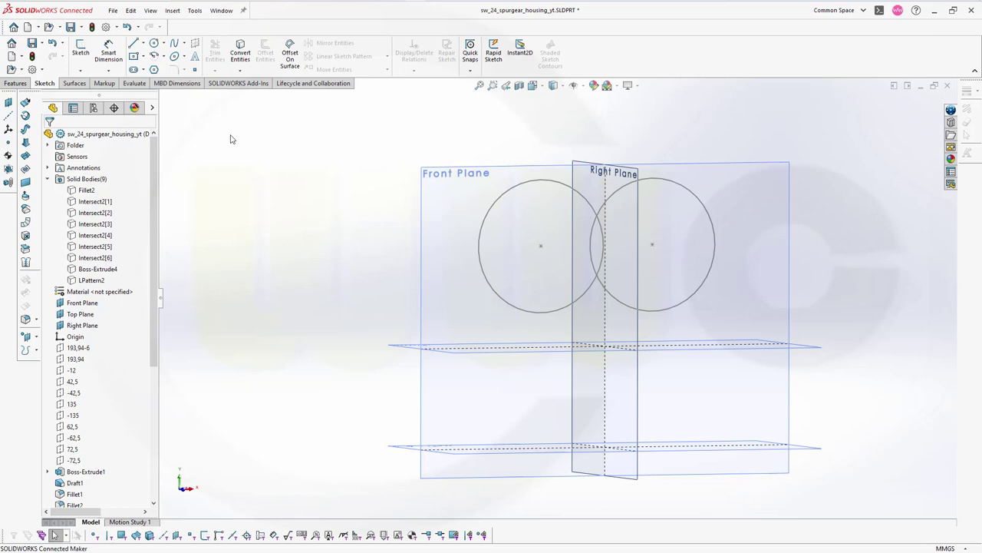
pyautogui.click(15, 84)
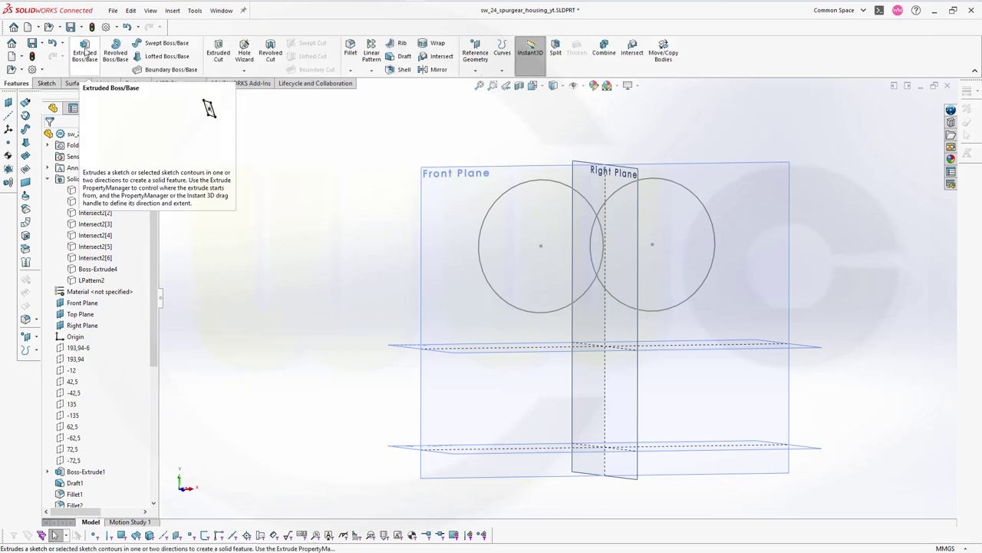
pyautogui.click(86, 52)
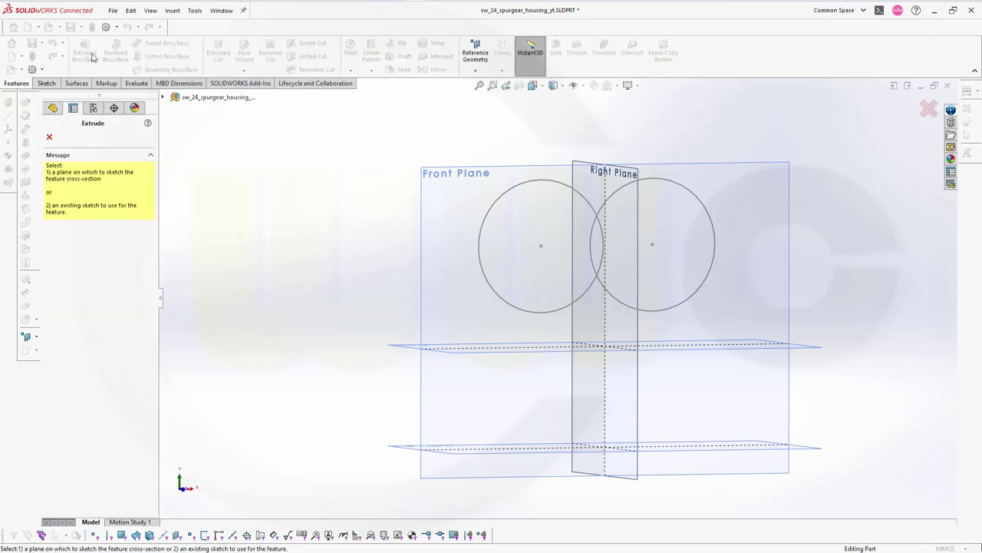
pyautogui.click(483, 237)
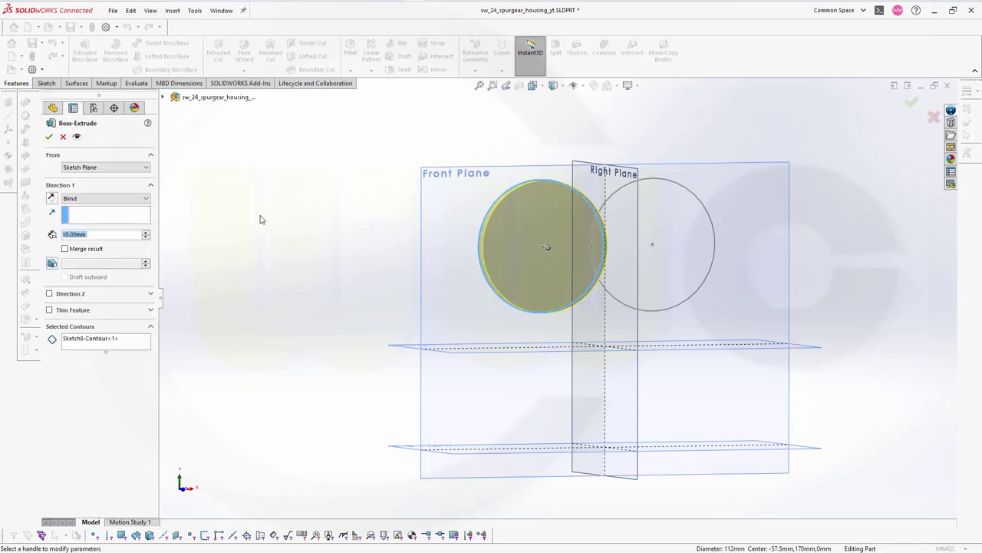
pyautogui.click(142, 199)
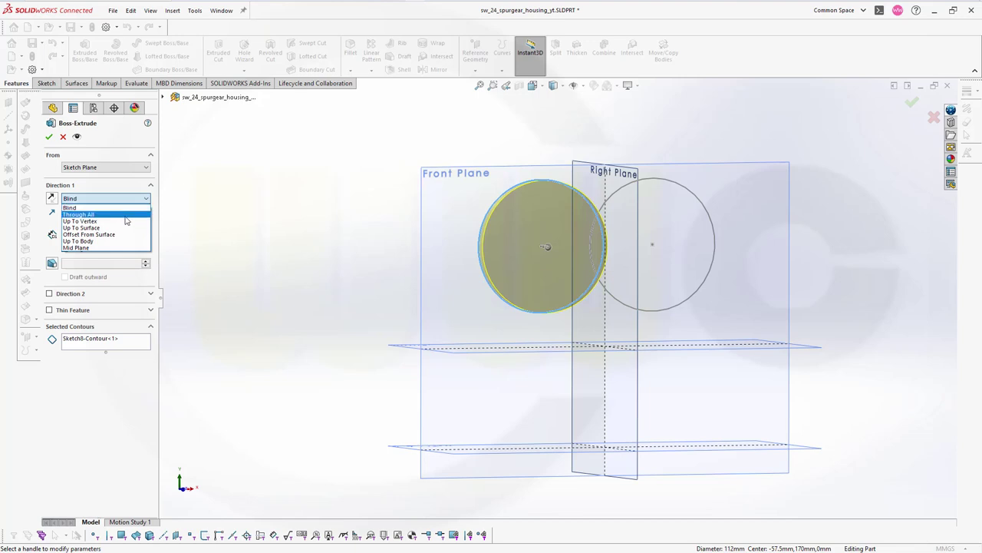
pyautogui.click(121, 228)
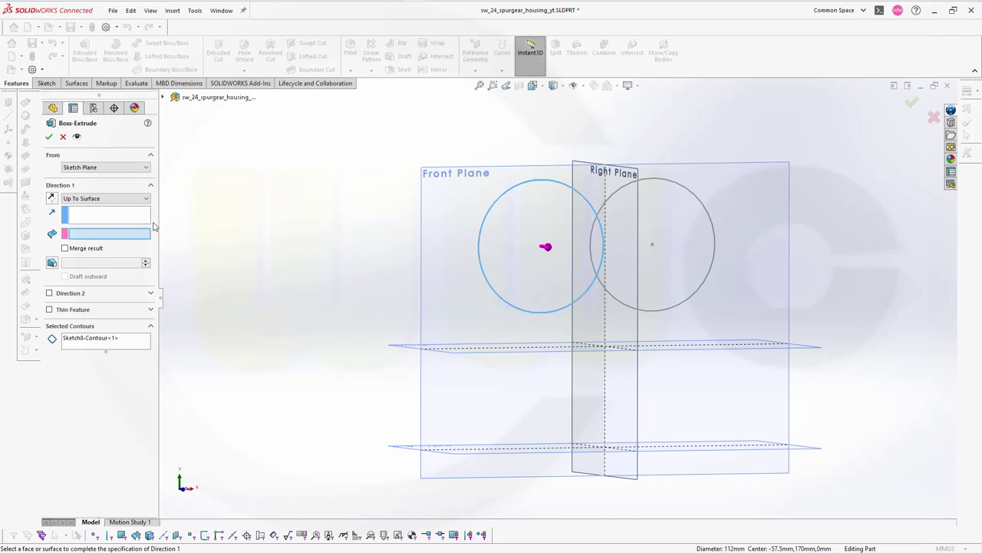
pyautogui.click(163, 97)
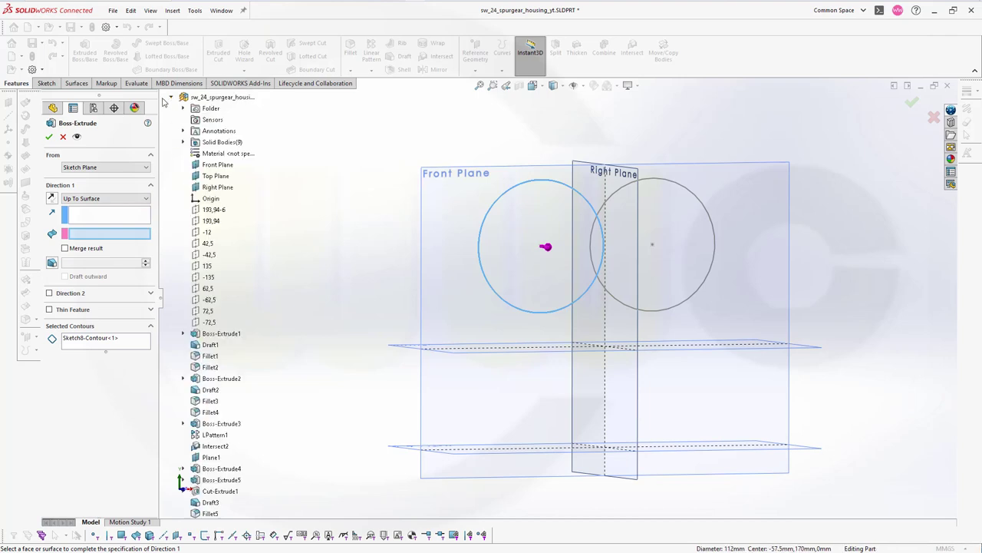
pyautogui.click(208, 289)
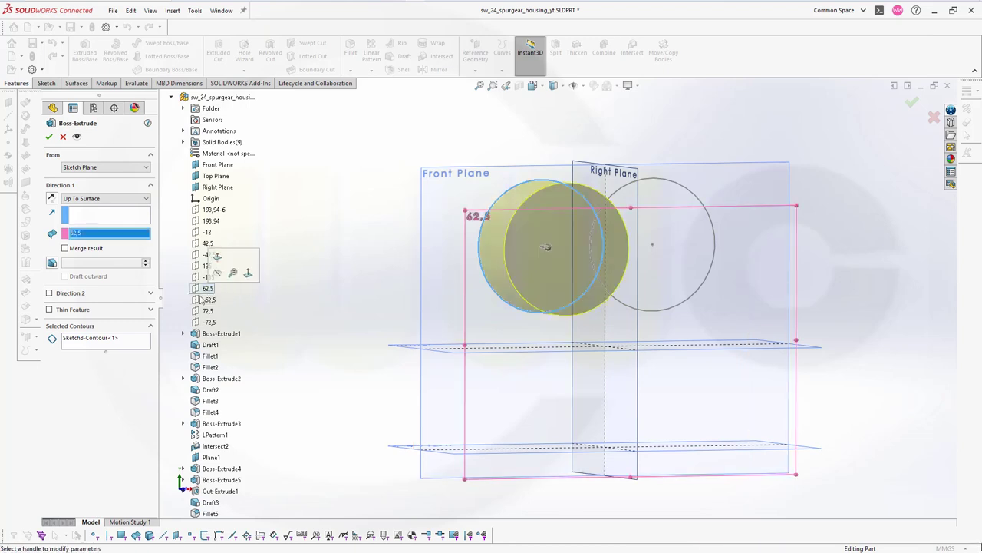
# Step: Add Direction 2 Up To Surface at plane -62,5 and confirm the cylinder
pyautogui.click(49, 293)
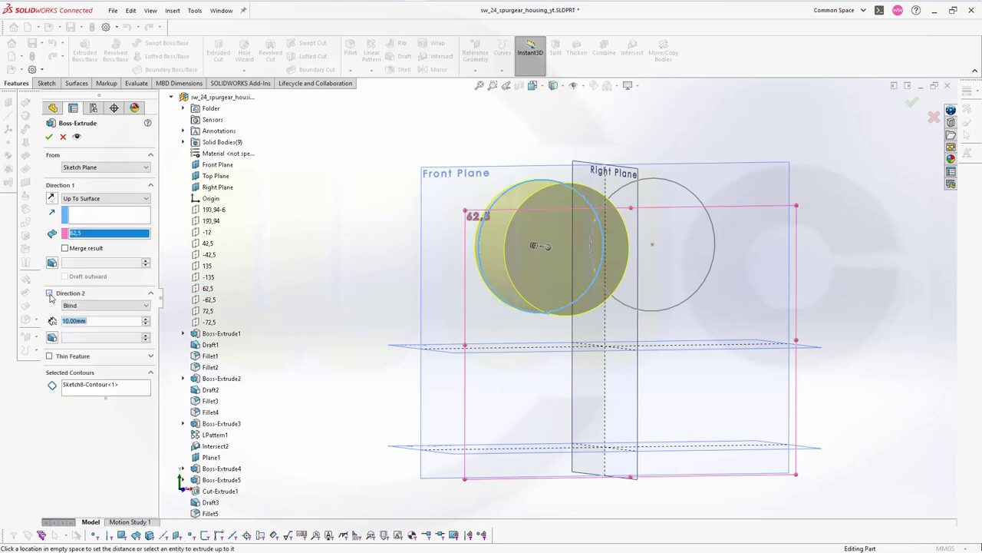
pyautogui.click(147, 306)
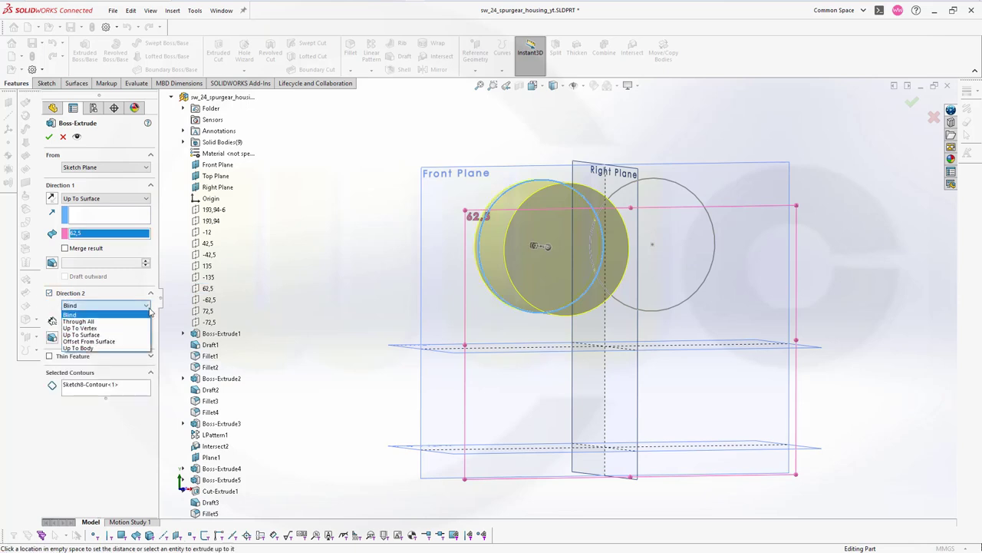
pyautogui.click(125, 336)
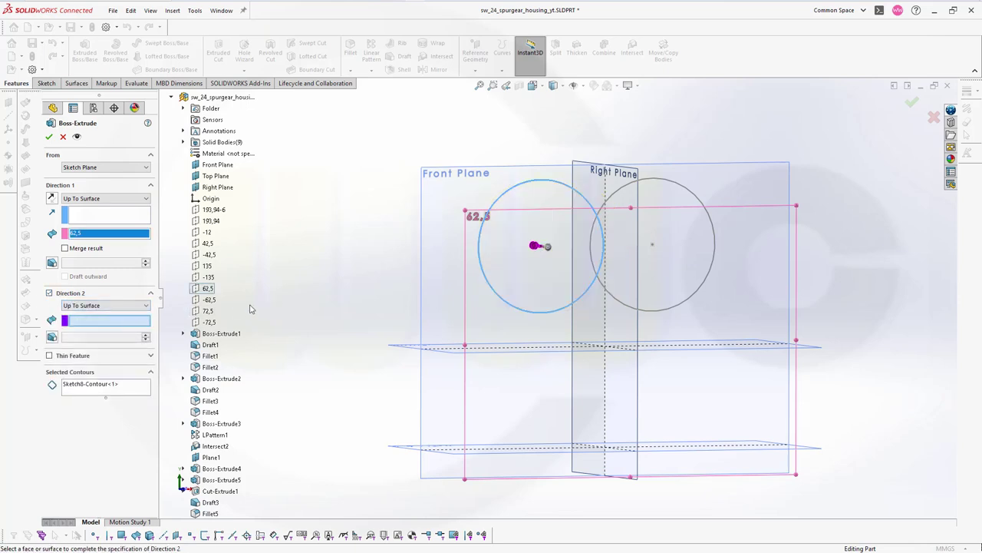
pyautogui.click(210, 300)
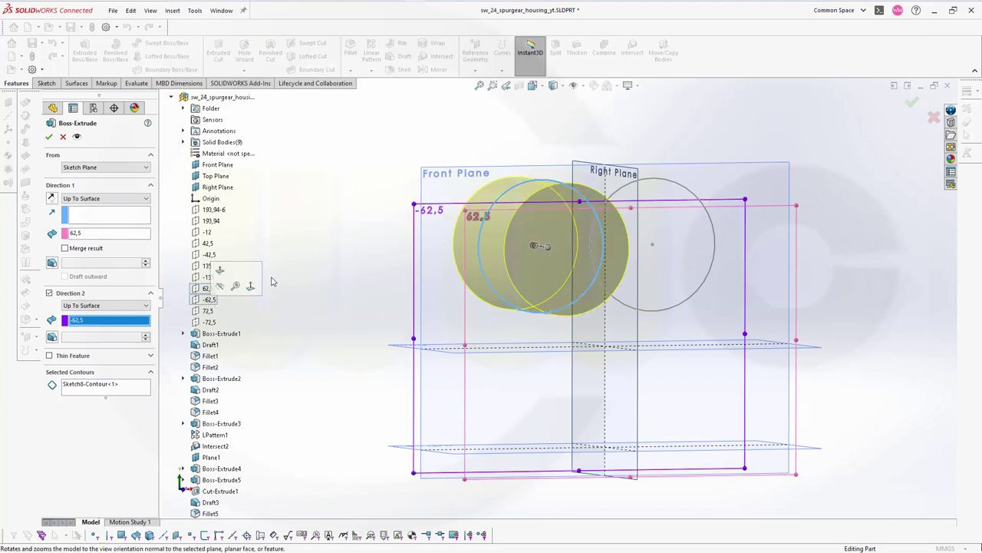
pyautogui.click(49, 136)
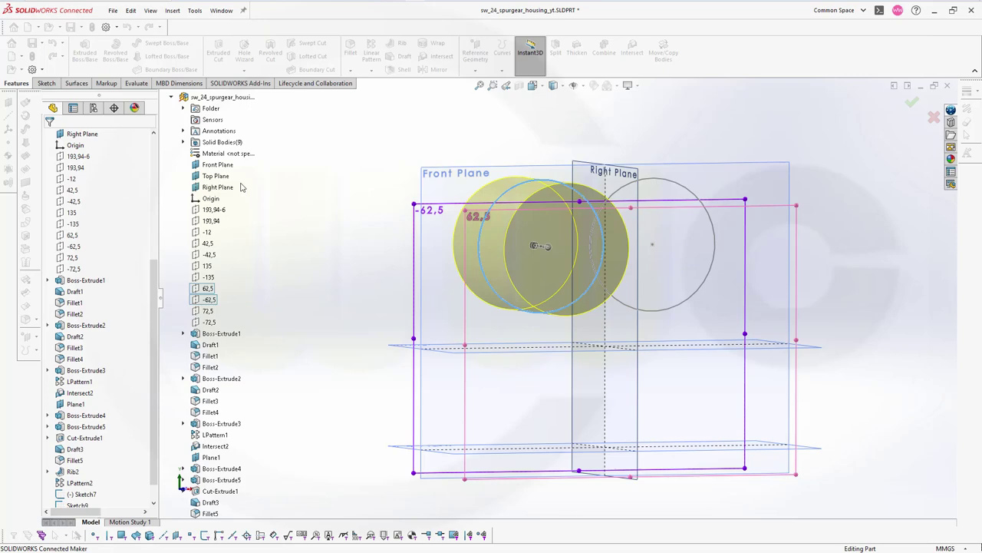
pyautogui.moveTo(327, 233); pyautogui.dragTo(406, 193, button='middle')
pyautogui.scroll(-3, 531, 132)
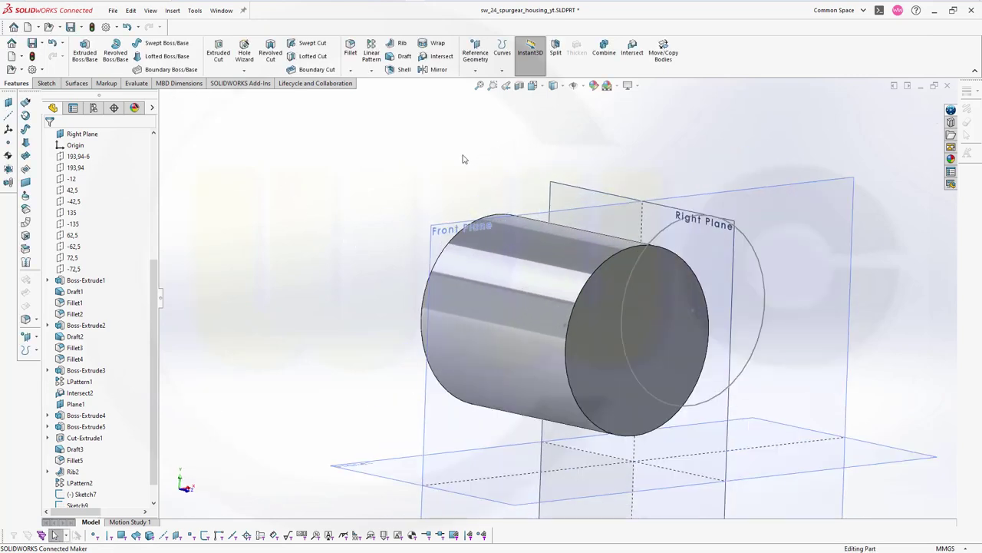
pyautogui.scroll(2, 463, 159)
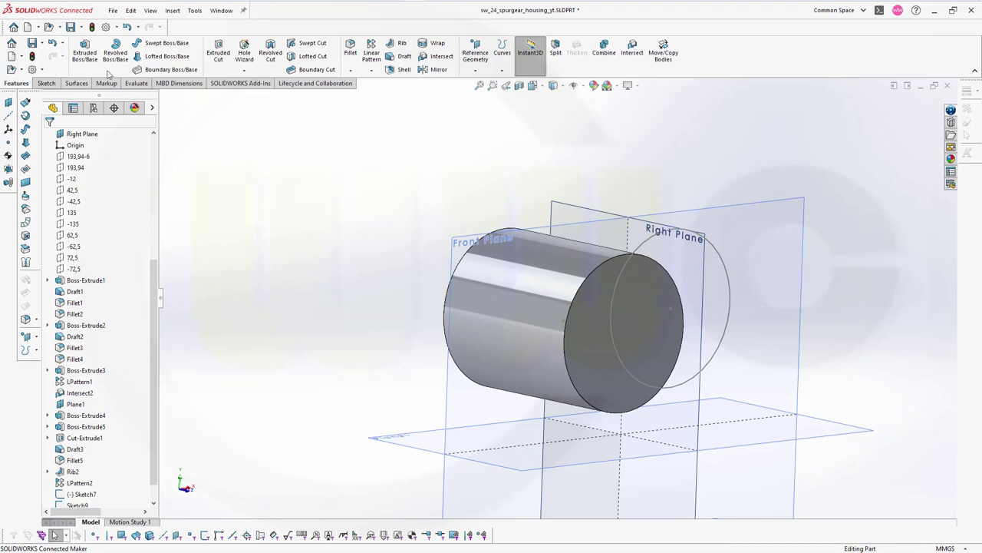
# Step: Extrude the right Sketch9 circle Up To Surface 62,5 in Direction 1 and -62,5 in Direction 2
pyautogui.click(84, 52)
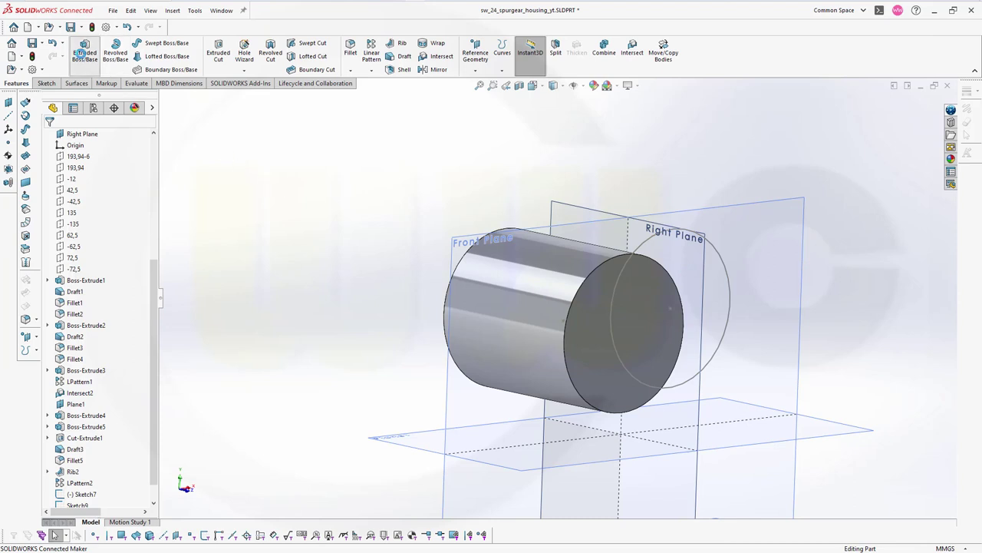
pyautogui.click(726, 267)
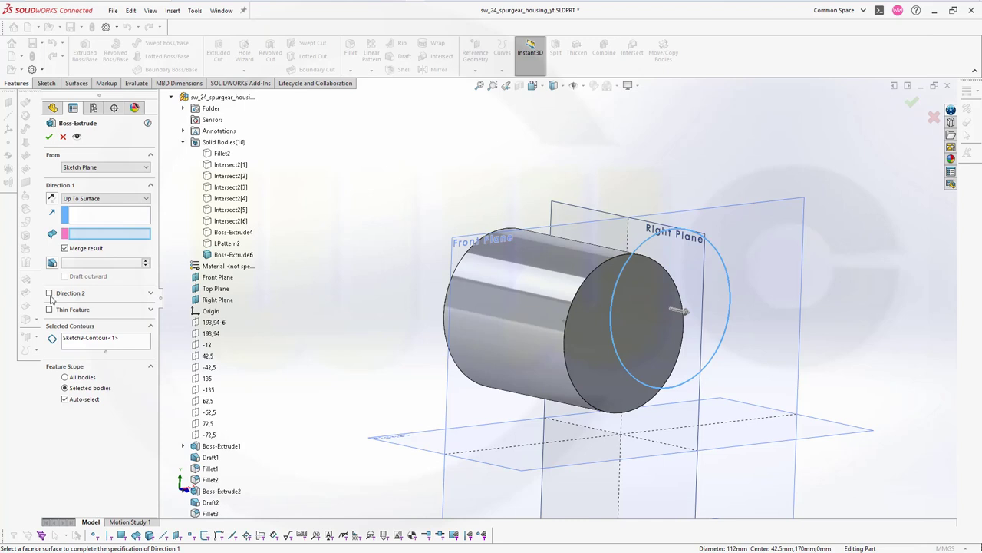
pyautogui.click(49, 293)
pyautogui.click(107, 305)
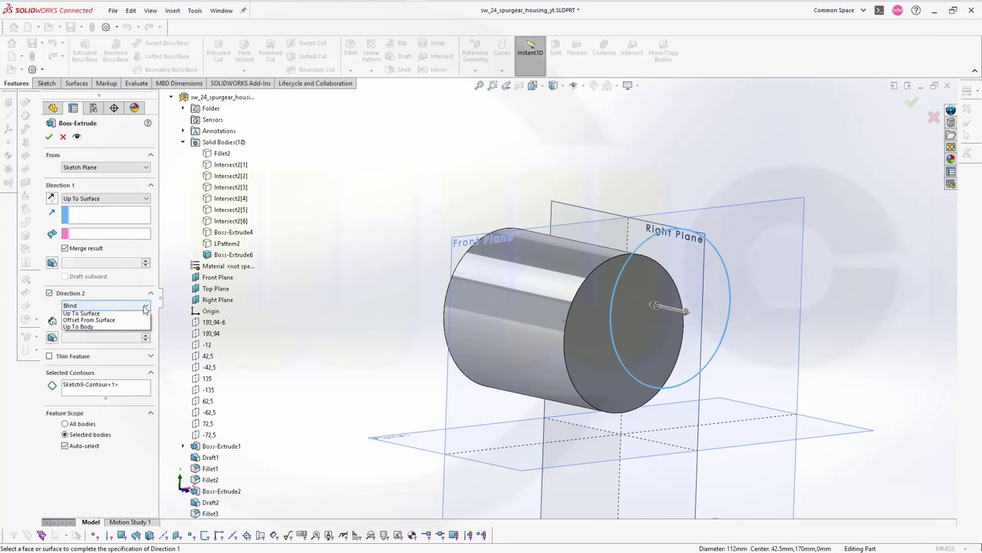
pyautogui.click(92, 334)
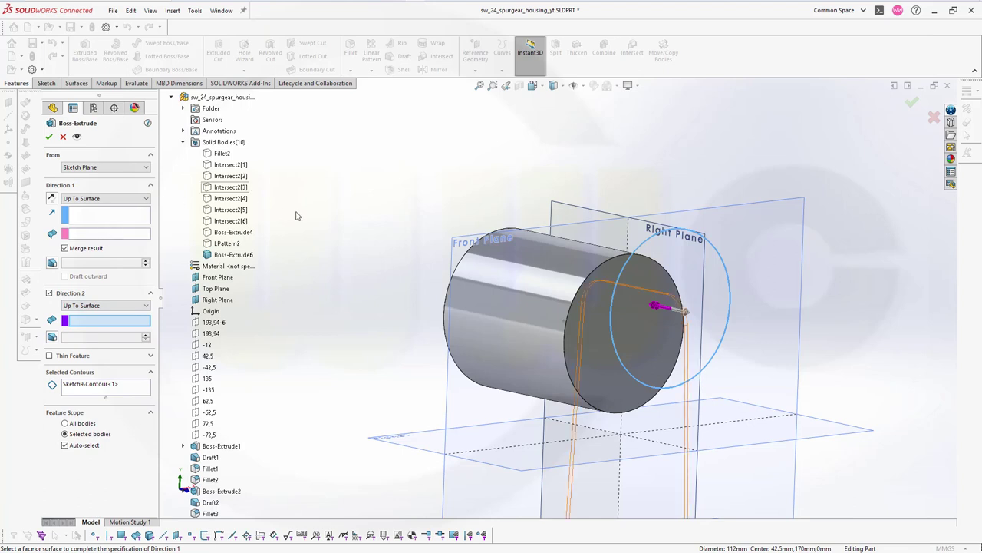
pyautogui.click(208, 401)
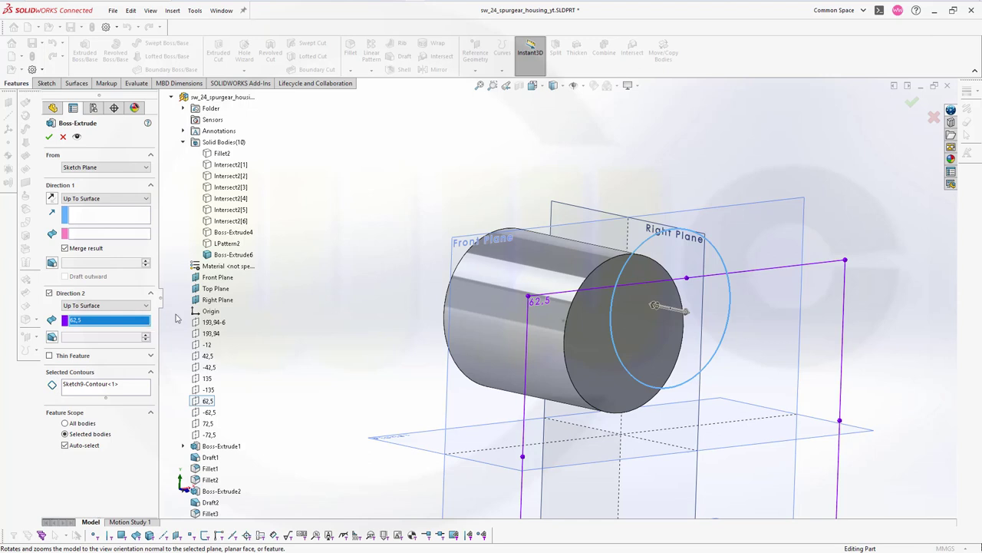
pyautogui.click(216, 414)
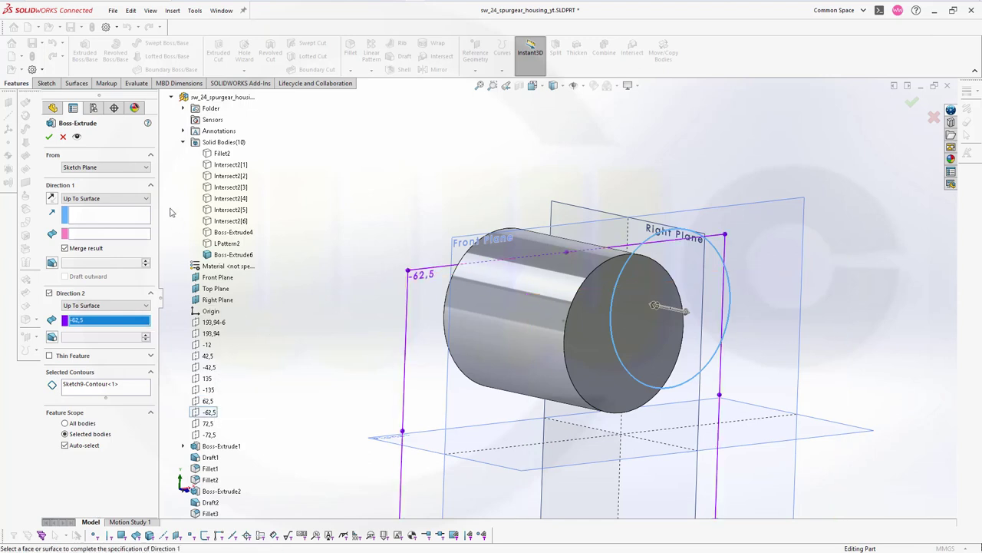
pyautogui.click(113, 237)
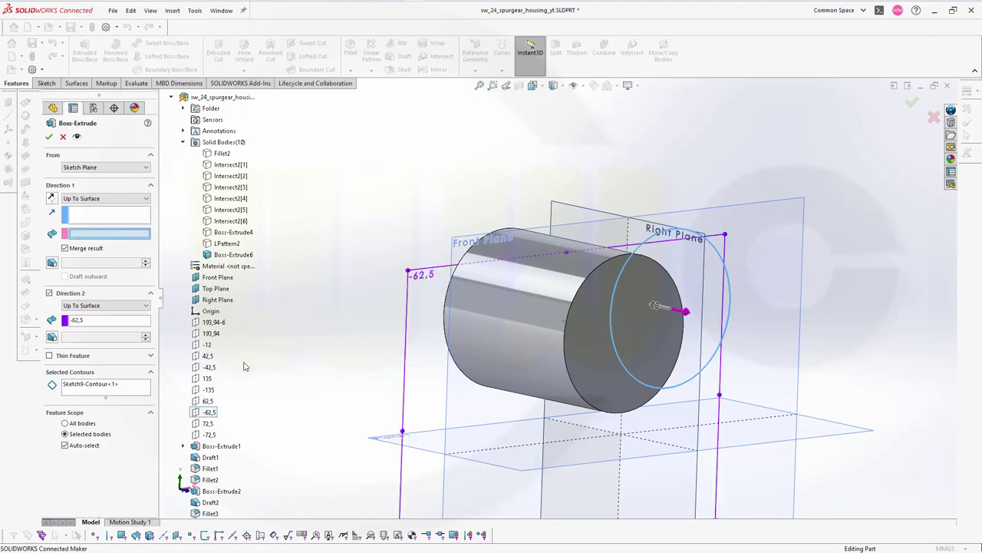
pyautogui.click(208, 400)
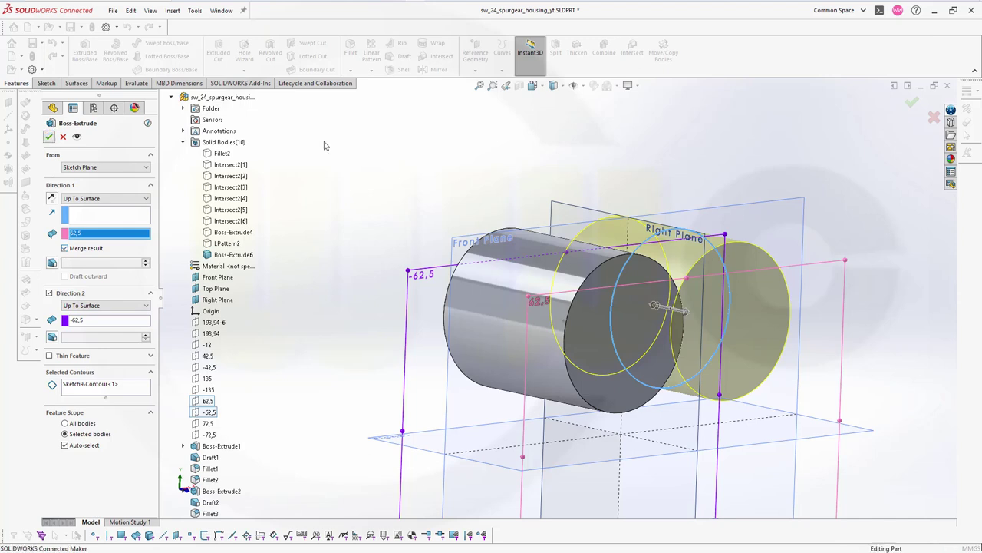
pyautogui.click(48, 137)
pyautogui.moveTo(350, 152); pyautogui.dragTo(324, 202, button='middle')
pyautogui.scroll(4, 148, 246)
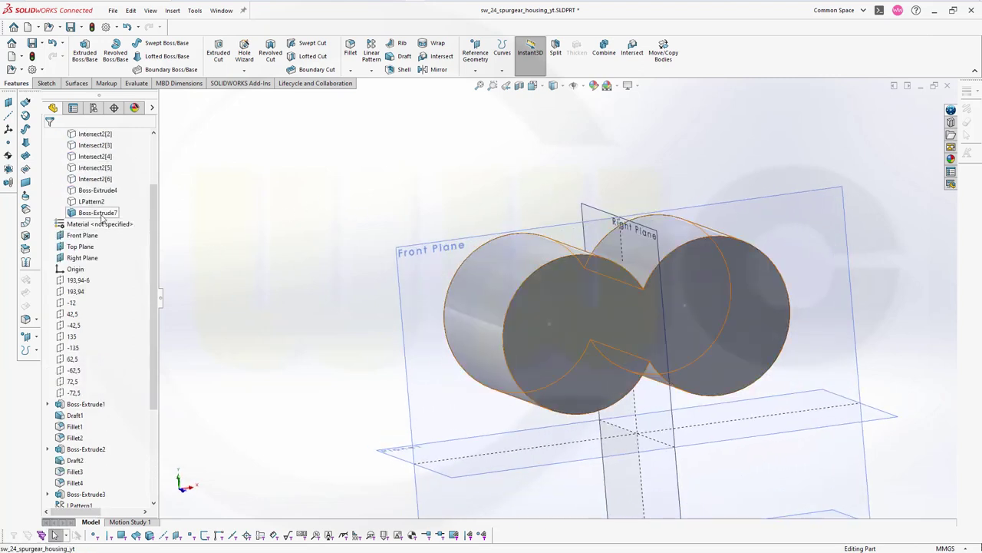
# Step: Hide the cylinder bodies and start Sketch10 on the Front Plane with both circle centre points converted
pyautogui.rightClick(102, 216)
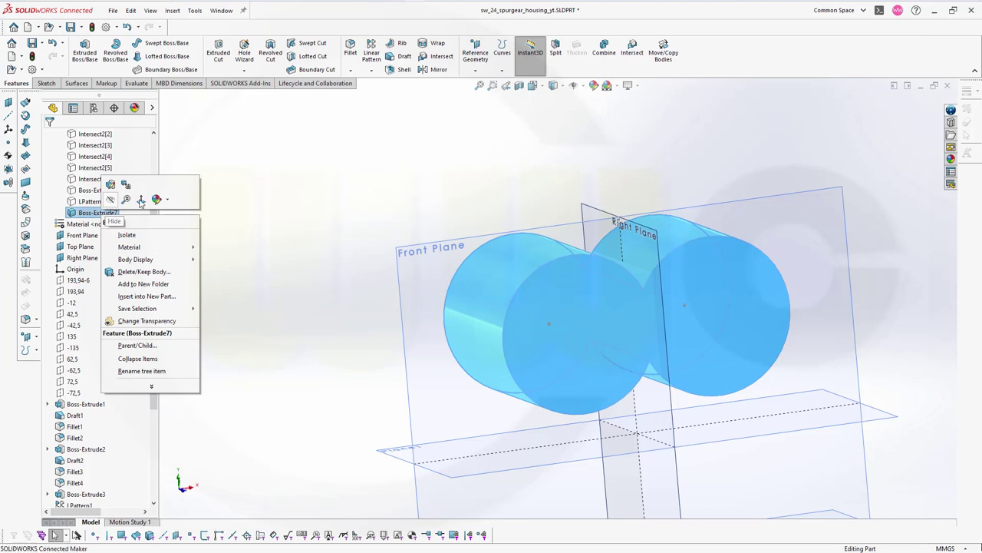
pyautogui.click(110, 199)
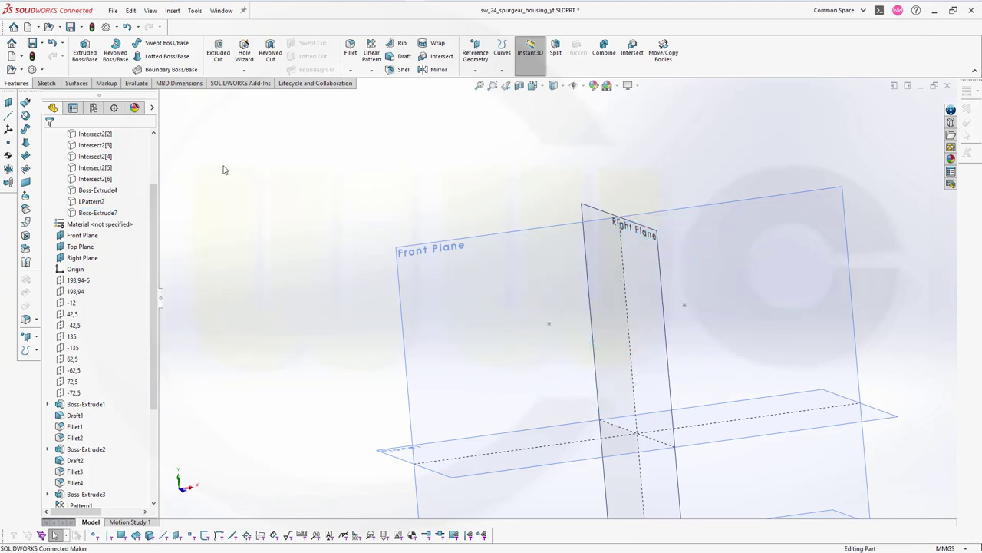
pyautogui.click(415, 251)
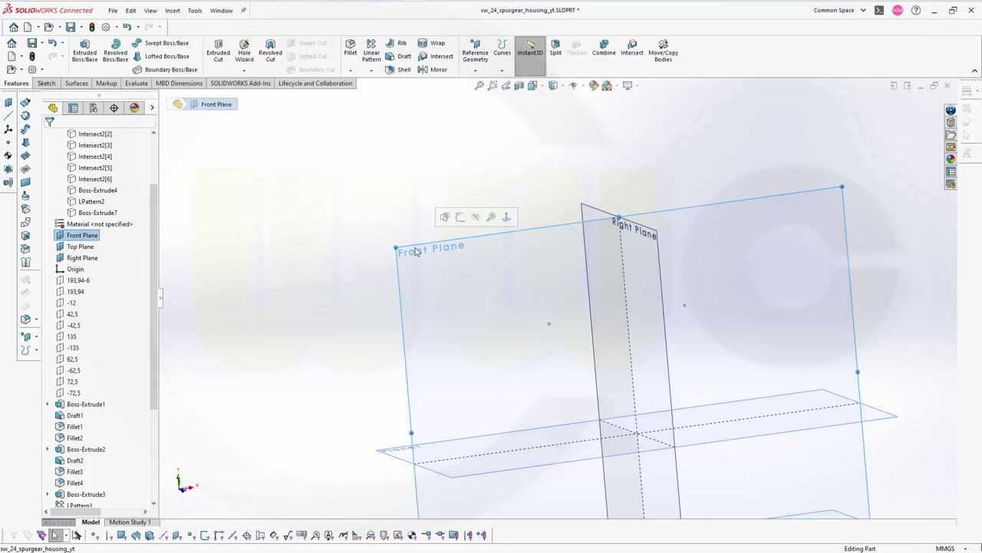
pyautogui.click(460, 217)
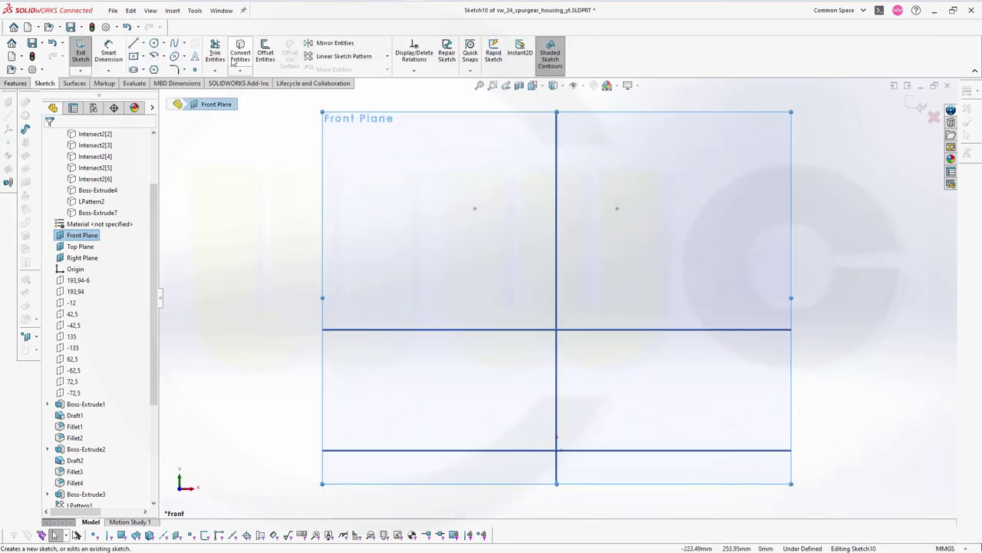
pyautogui.click(240, 52)
pyautogui.click(475, 209)
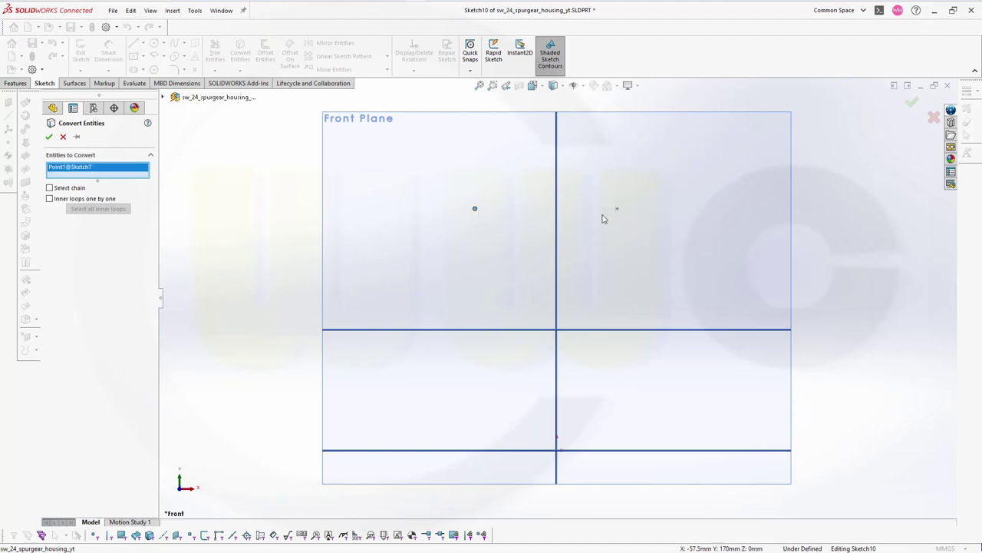
pyautogui.click(618, 210)
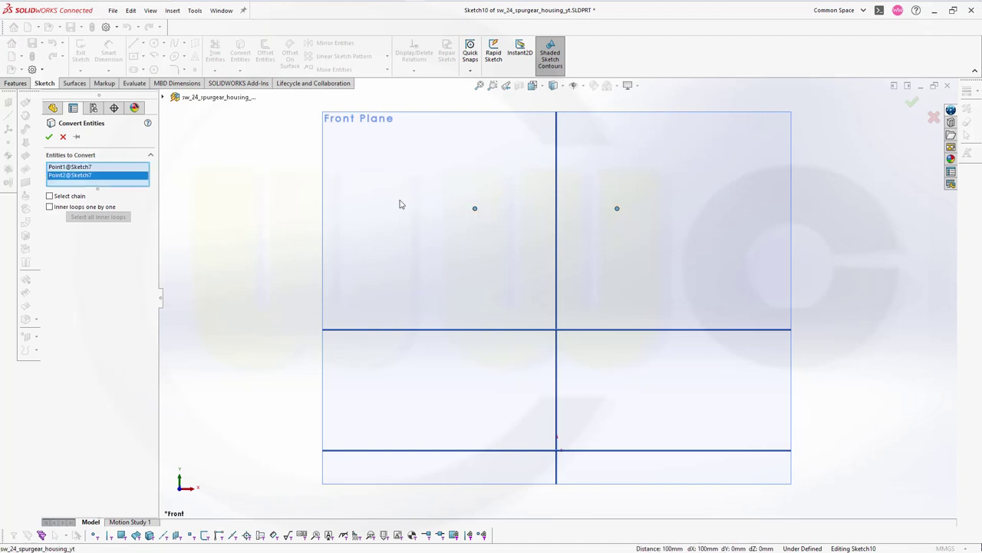
pyautogui.click(49, 138)
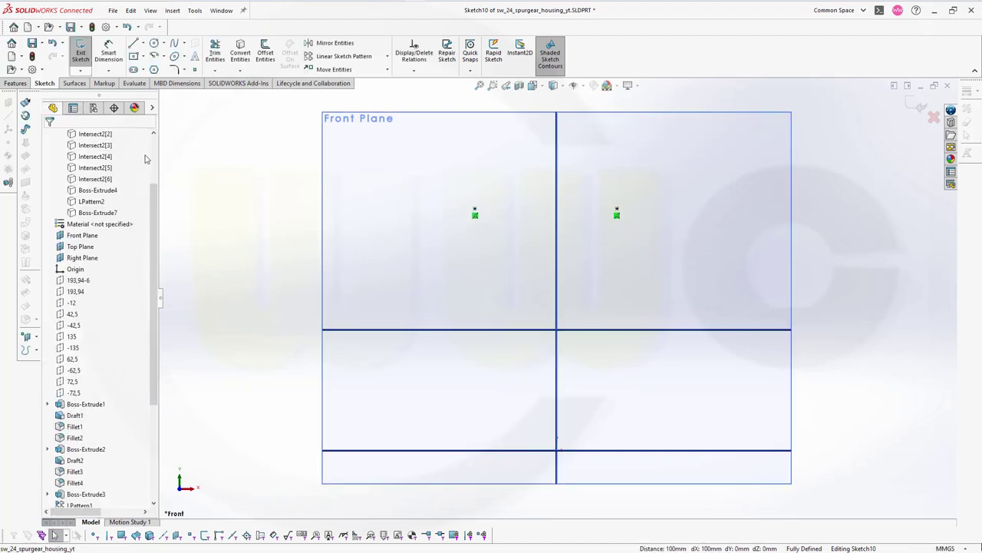
# Step: Draw the 100 mm line between the two points and make it a construction line
pyautogui.click(134, 43)
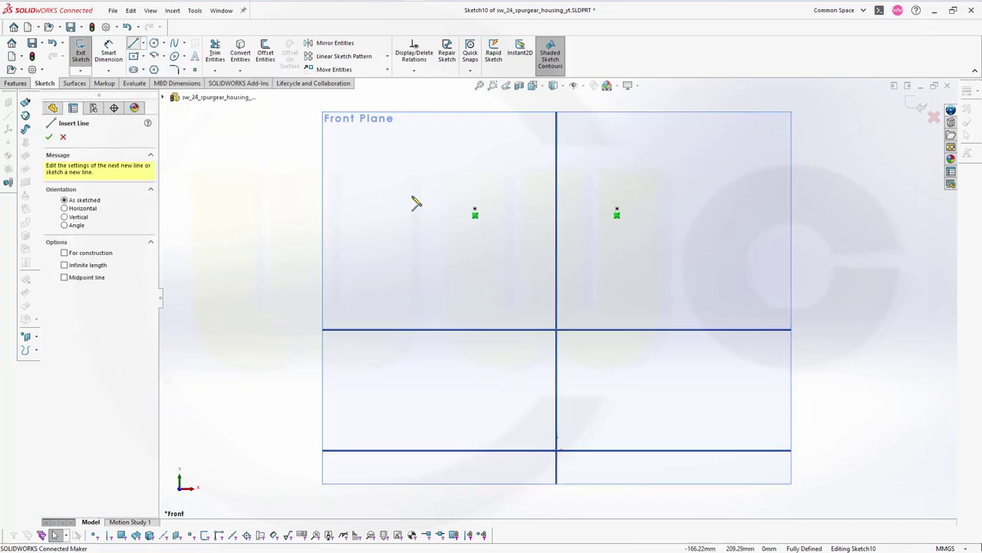
pyautogui.click(475, 210)
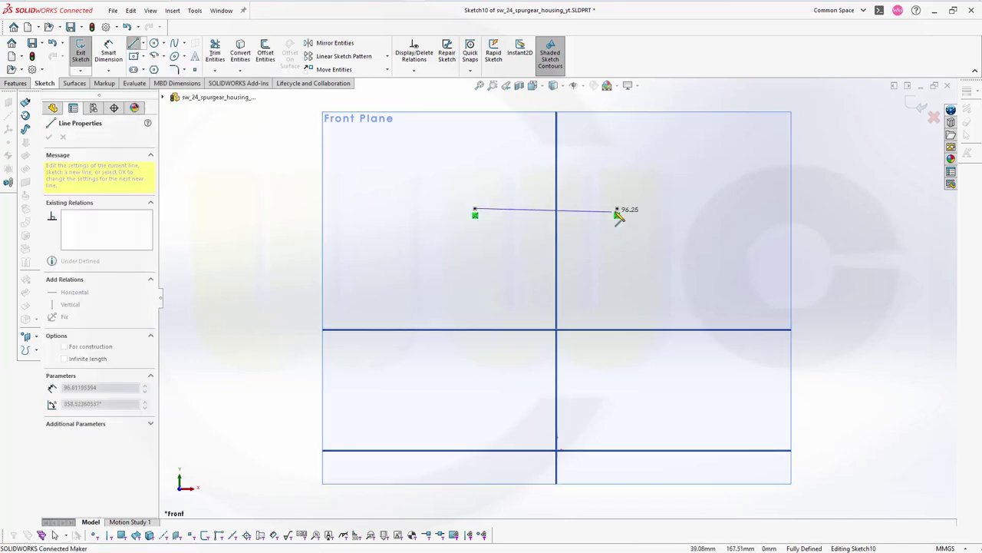
pyautogui.click(617, 208)
pyautogui.press('Escape')
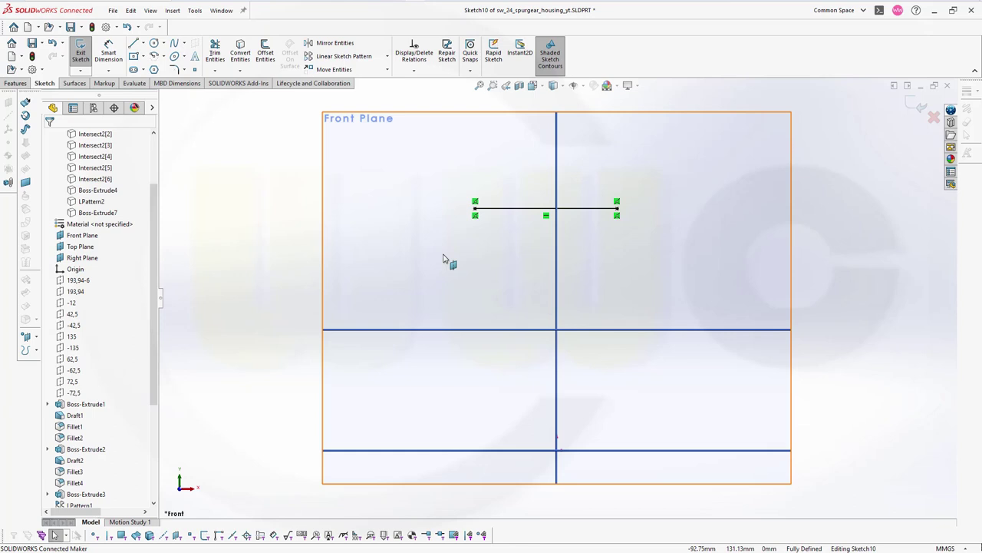
pyautogui.click(505, 209)
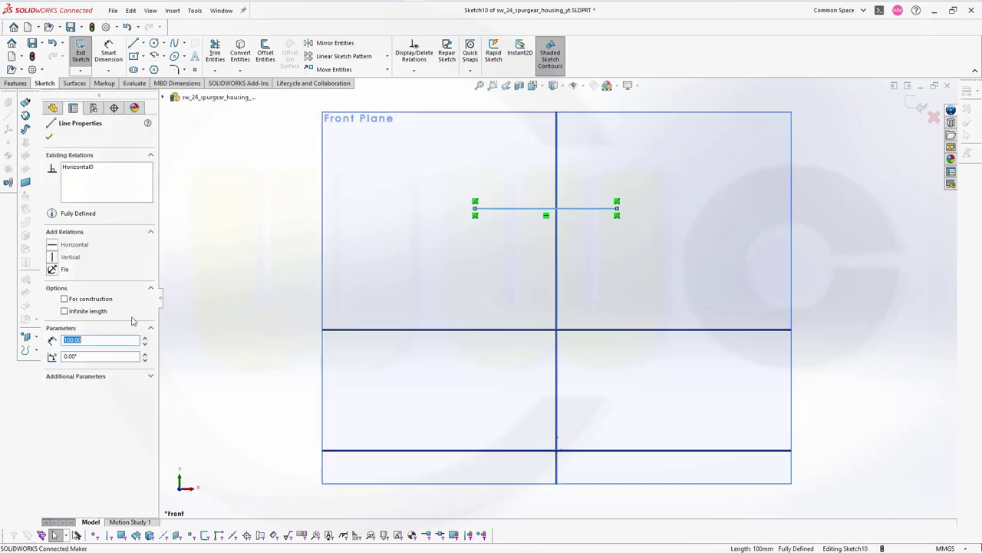
pyautogui.click(64, 298)
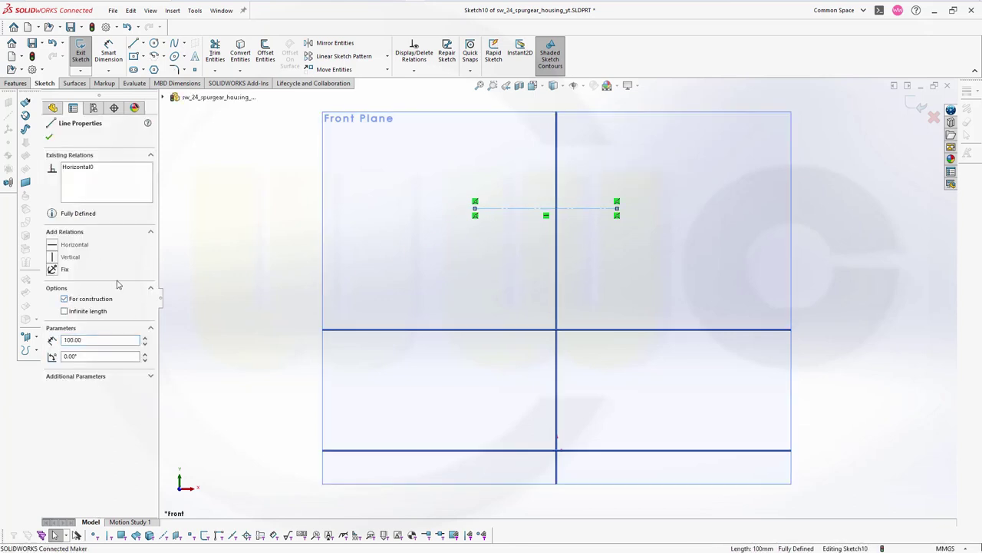
pyautogui.click(223, 256)
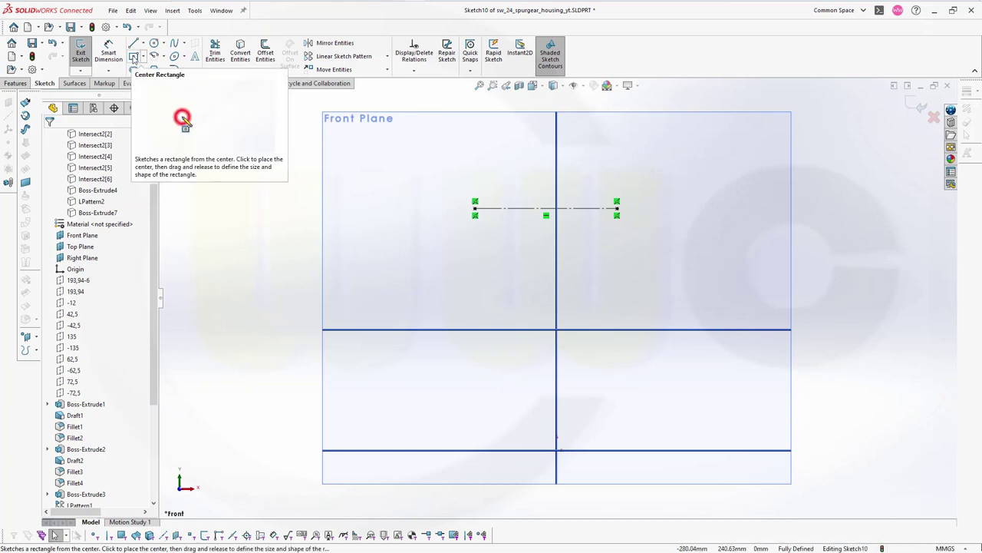
# Step: Draw a center rectangle from the construction line's midpoint out to a lower-right corner
pyautogui.click(134, 58)
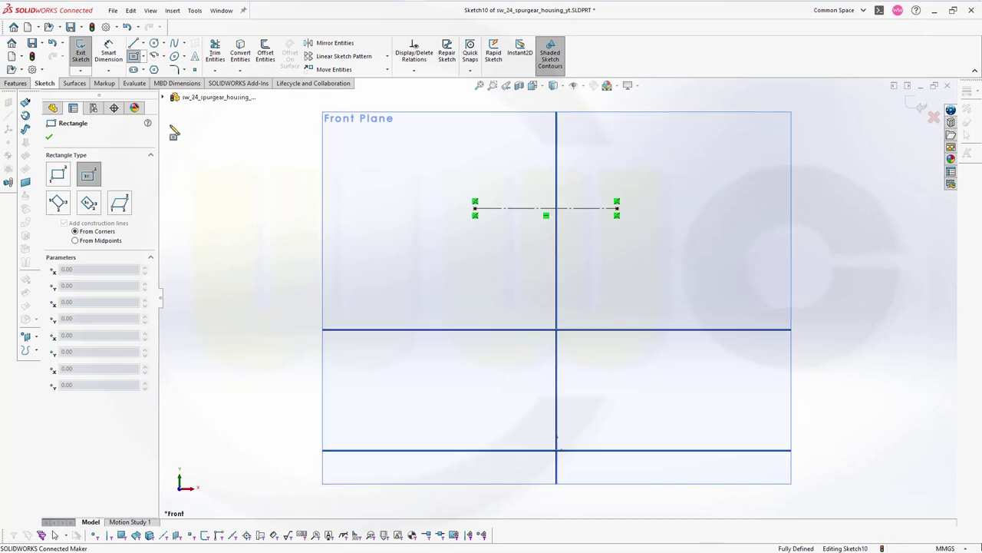
pyautogui.press('Escape')
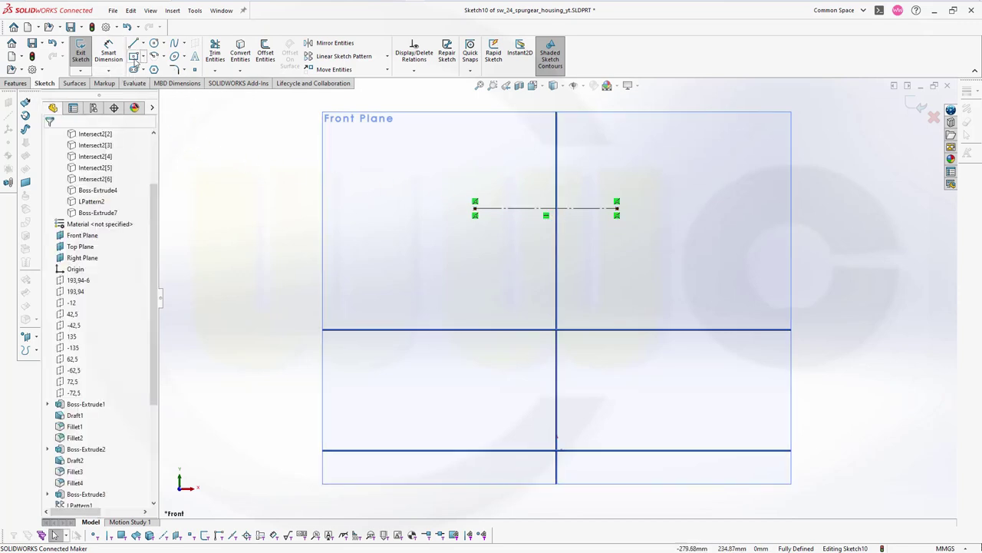
pyautogui.click(134, 58)
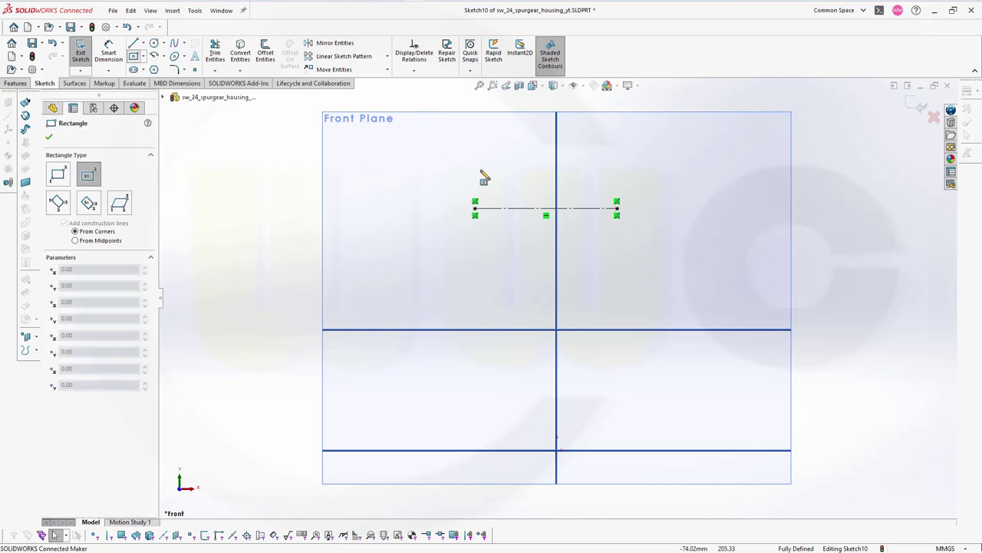
pyautogui.click(546, 208)
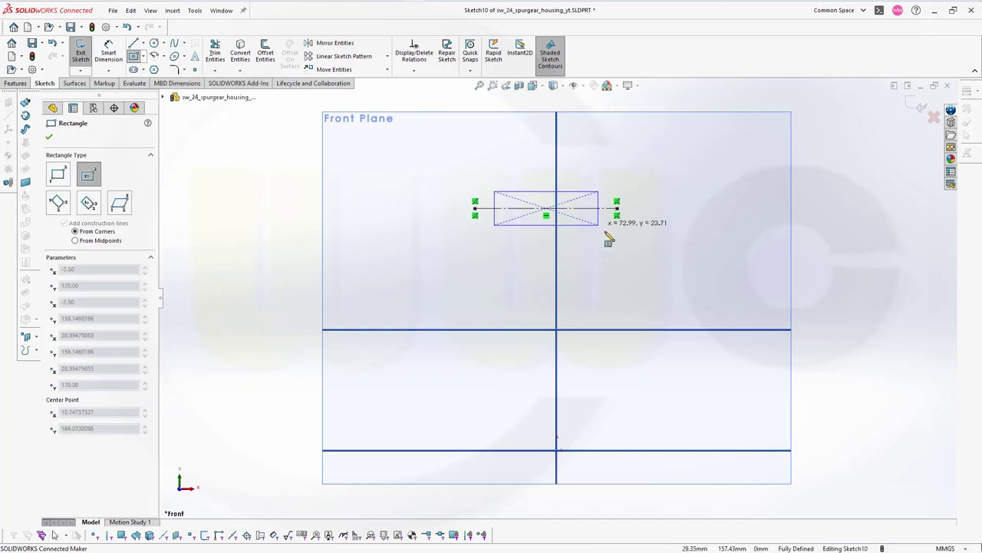
pyautogui.click(713, 278)
pyautogui.press('Escape')
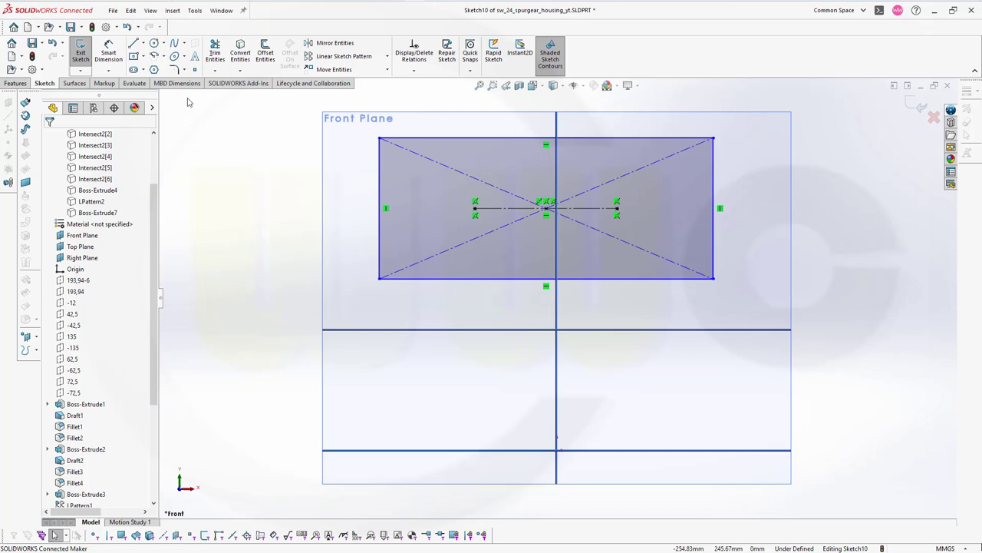
# Step: Dimension Sketch10's centre rectangle 205 mm wide and 90 mm tall
pyautogui.click(109, 55)
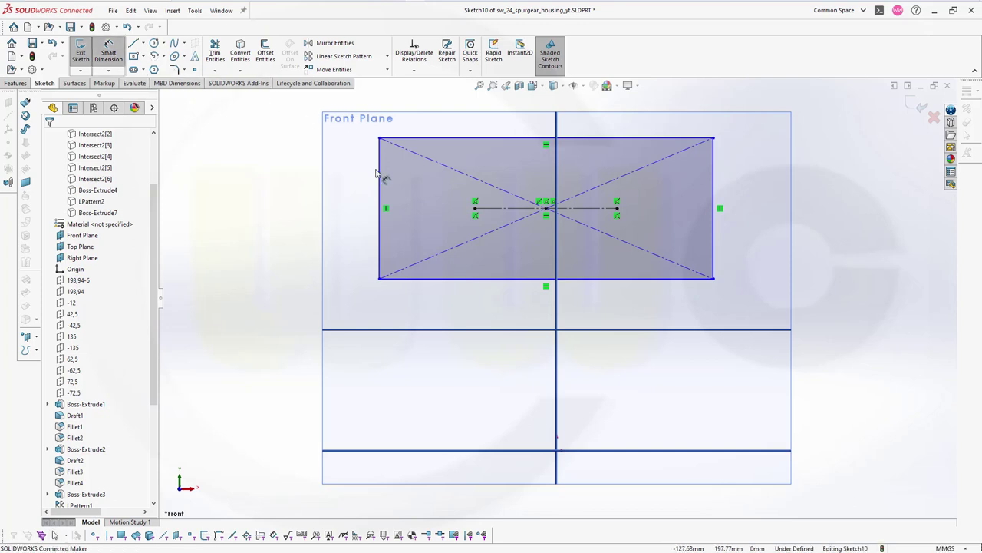
pyautogui.click(472, 179)
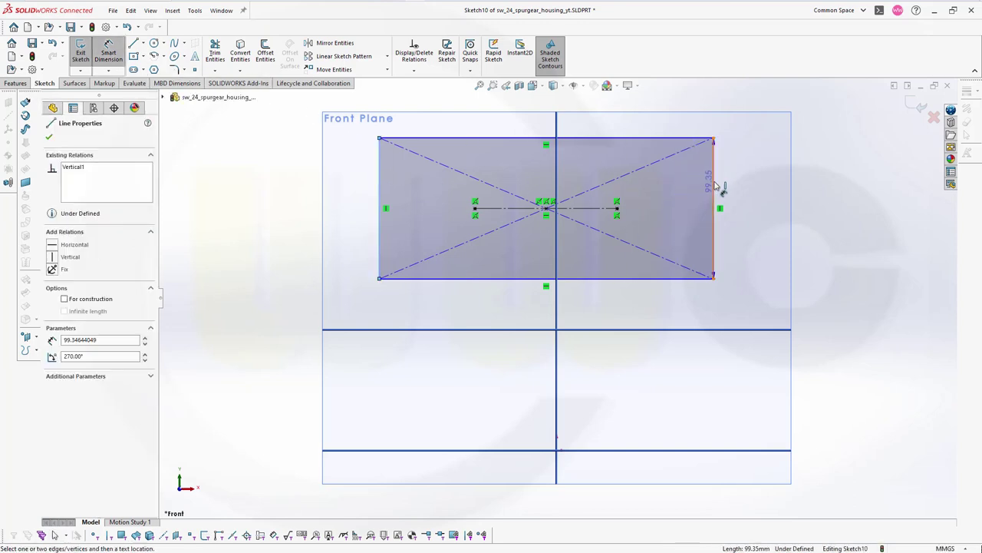
pyautogui.click(714, 188)
pyautogui.click(604, 304)
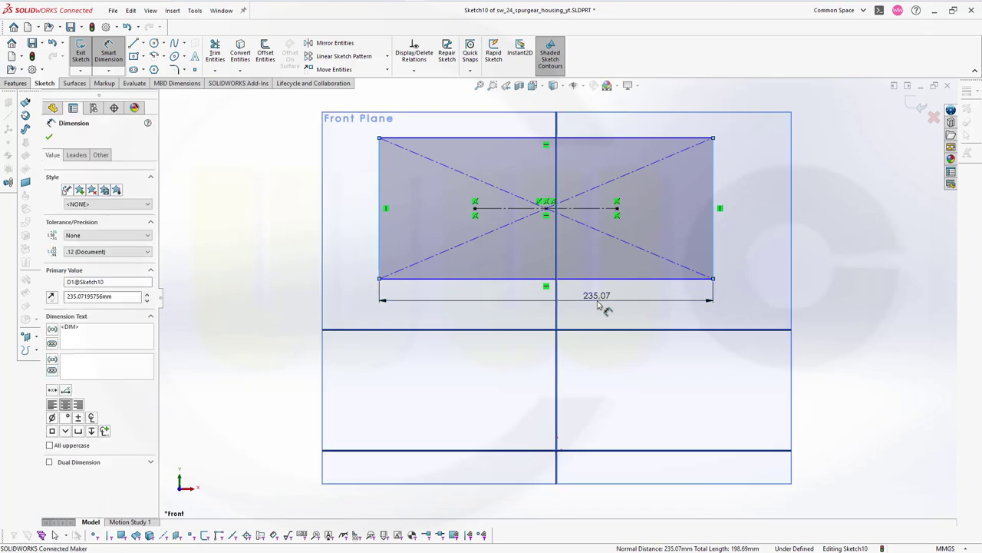
pyautogui.write('205')
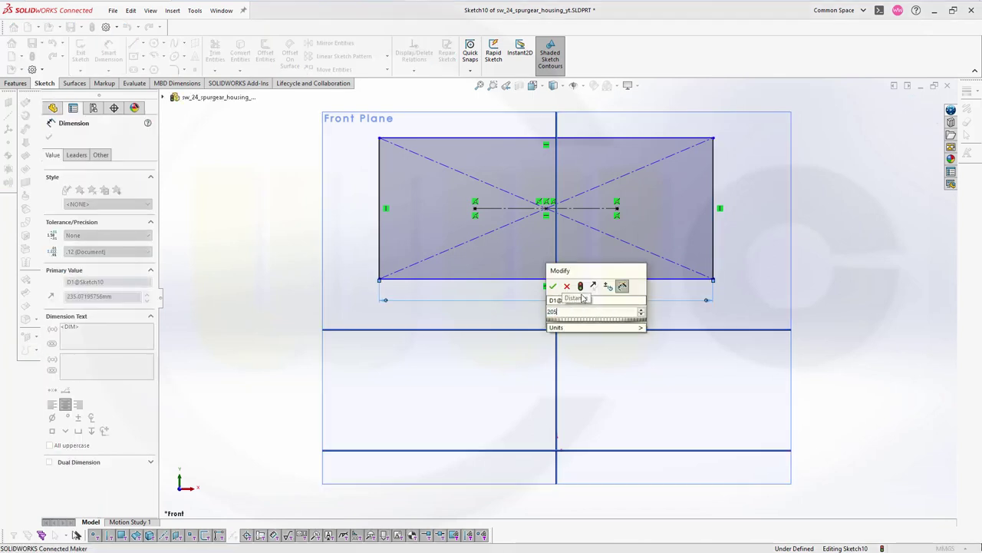
pyautogui.press('Escape')
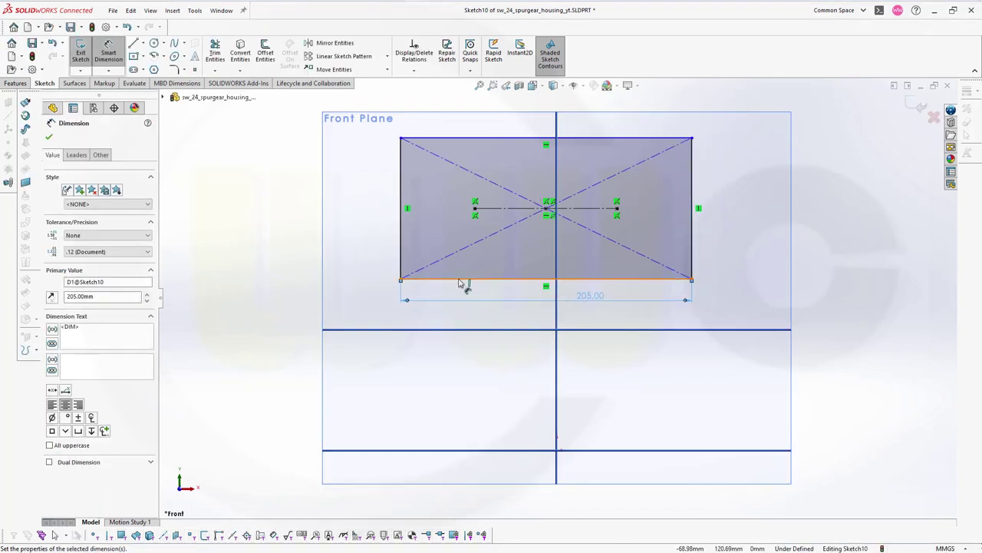
pyautogui.click(453, 139)
pyautogui.click(401, 196)
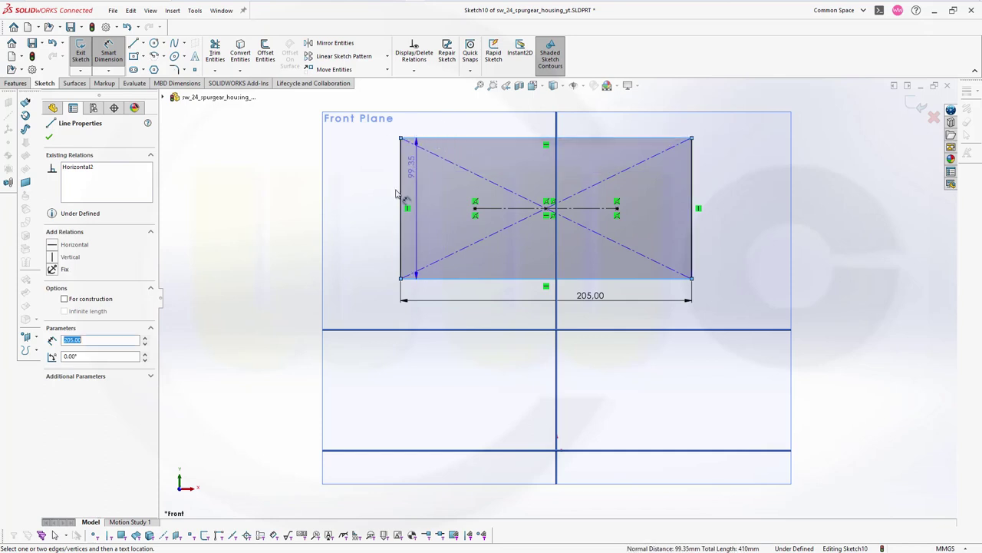
pyautogui.click(388, 223)
pyautogui.write('90')
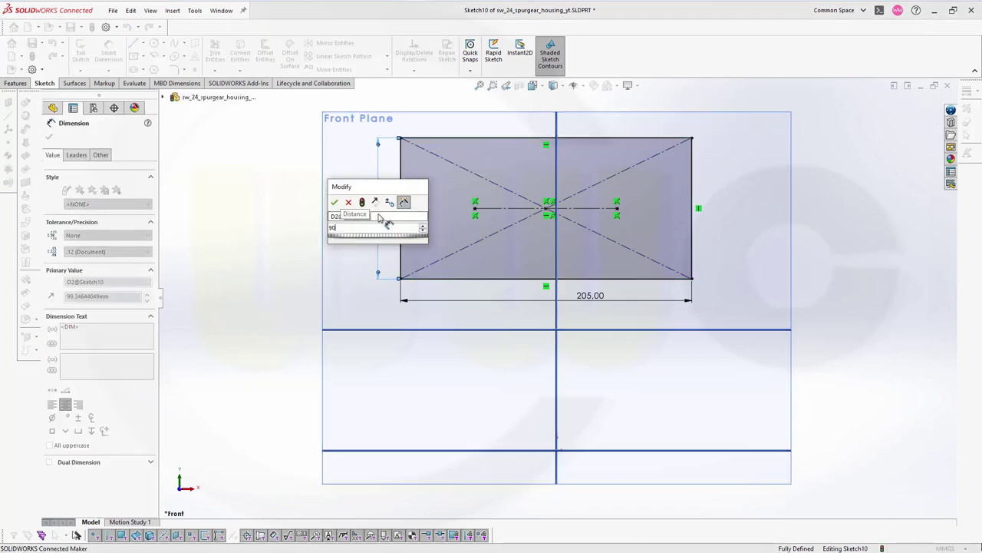
pyautogui.press('Return')
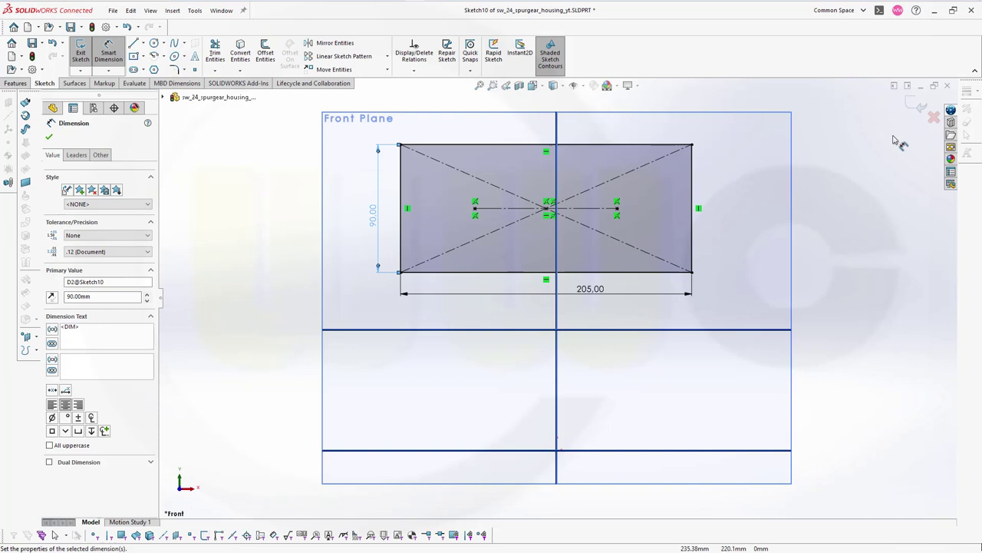
# Step: Close Sketch10 and show the hidden Boss-Extrude7 twin-cylinder body again
pyautogui.click(917, 108)
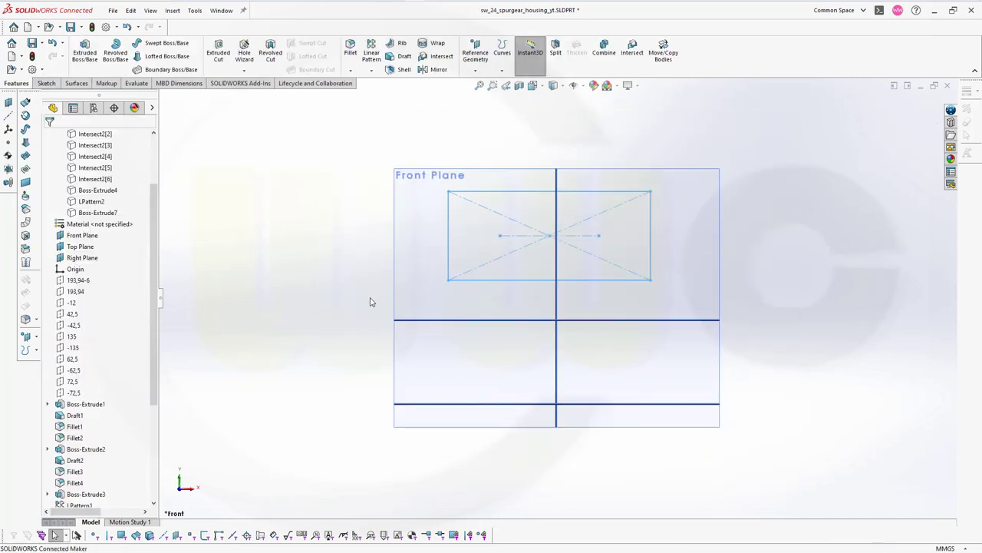
pyautogui.moveTo(370, 302); pyautogui.dragTo(396, 304, button='middle')
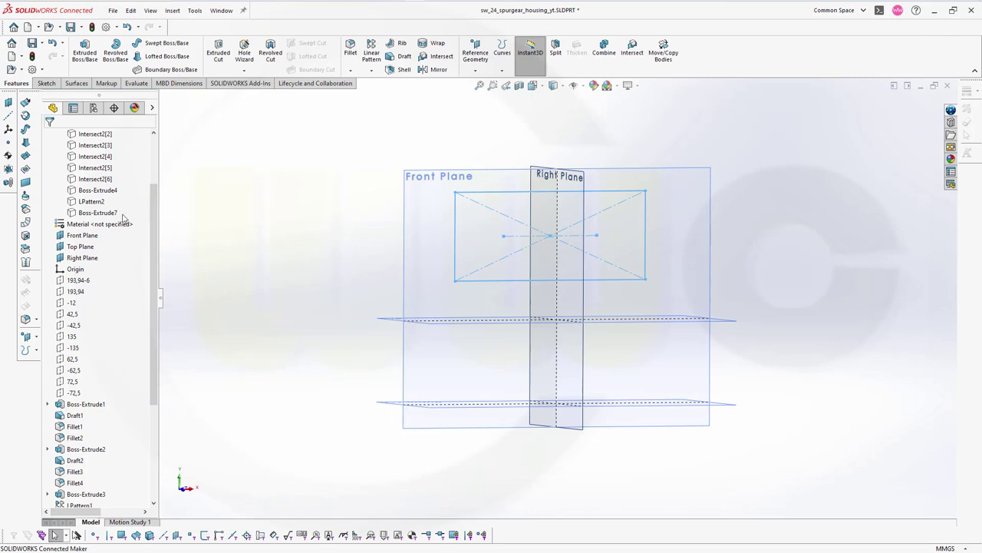
pyautogui.click(89, 214)
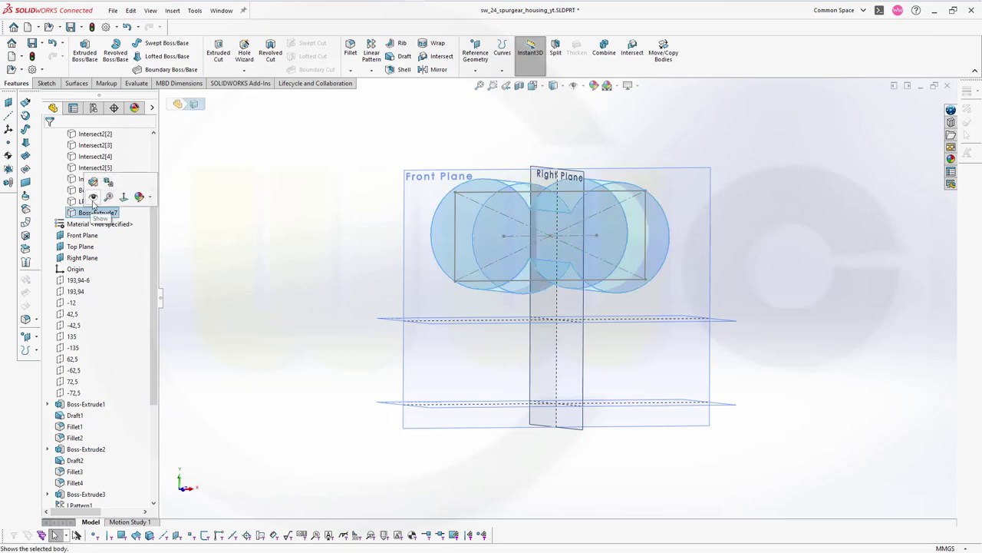
pyautogui.click(96, 201)
pyautogui.click(261, 241)
pyautogui.moveTo(261, 241); pyautogui.dragTo(325, 246, button='middle')
pyautogui.scroll(-2, 360, 166)
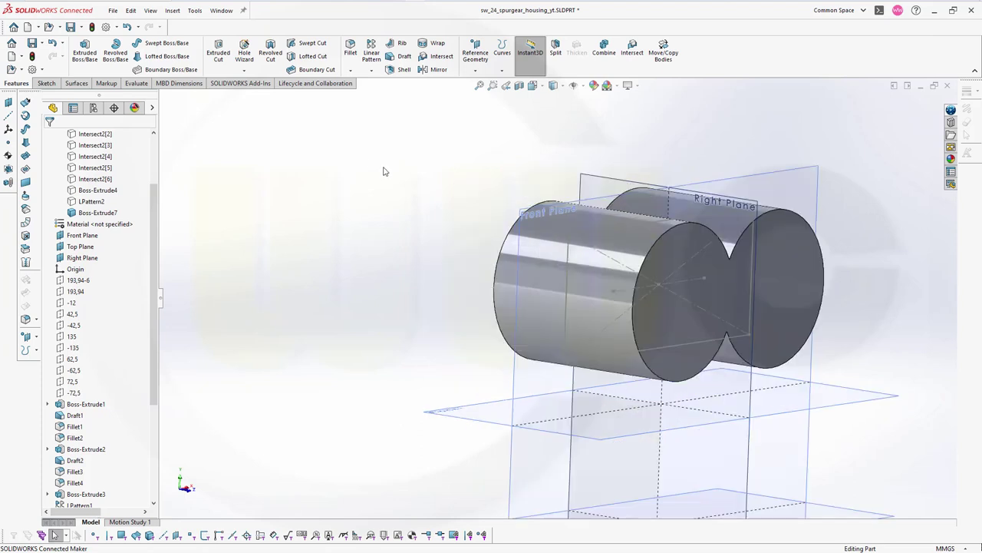
pyautogui.scroll(1, 384, 171)
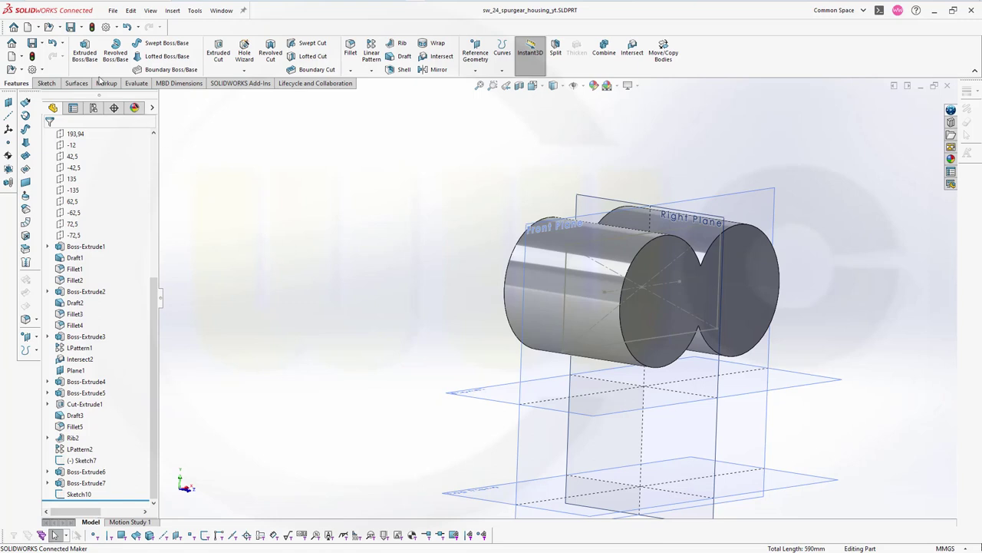
# Step: Start an extrusion of the Sketch10 rectangle with Merge result turned off
pyautogui.click(85, 51)
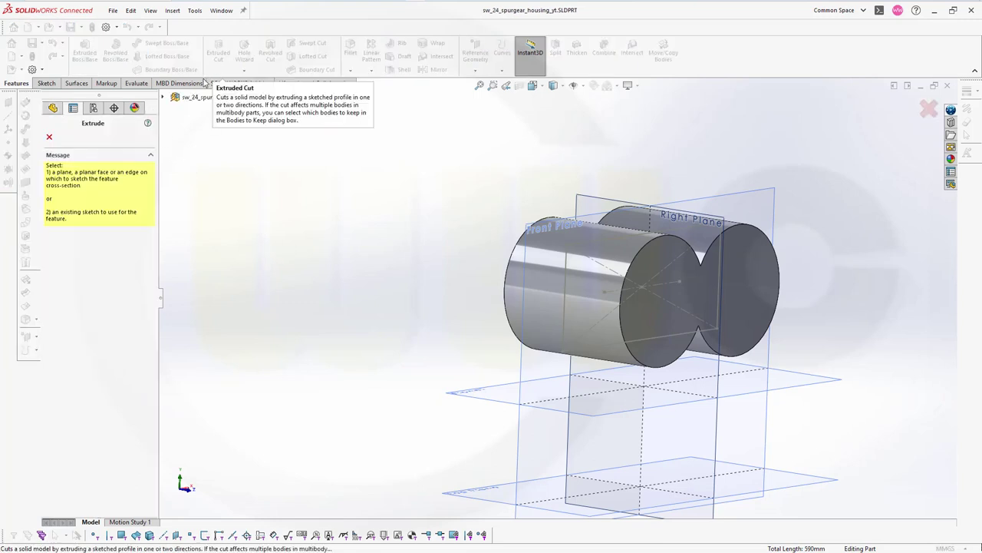
pyautogui.click(706, 340)
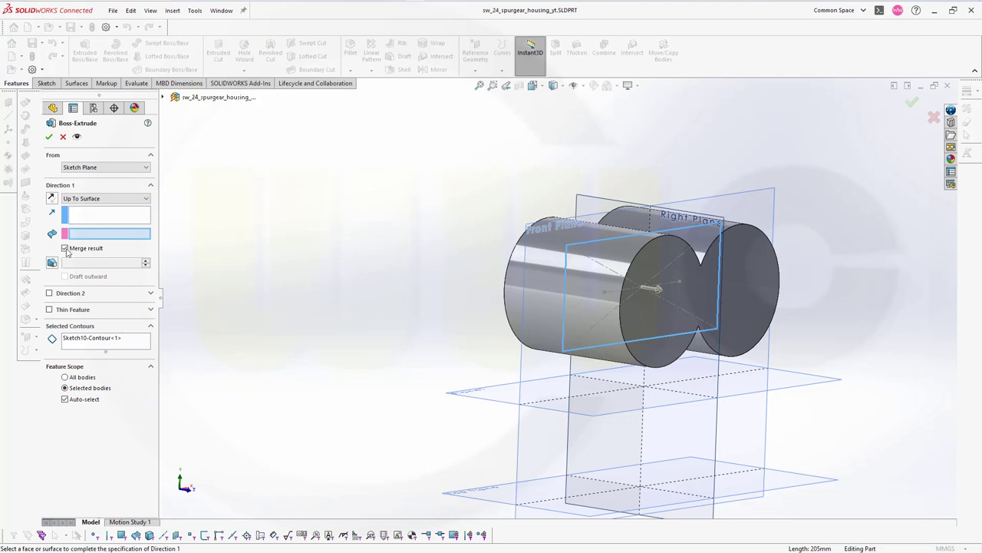
pyautogui.click(66, 248)
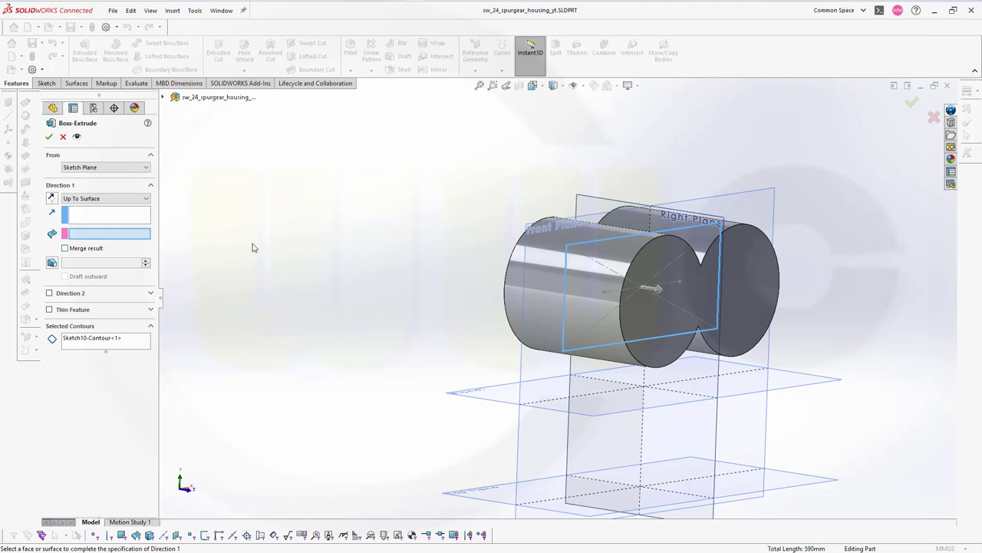
# Step: Set Direction 1 to Offset From Surface and add a 515 mm second direction
pyautogui.click(146, 199)
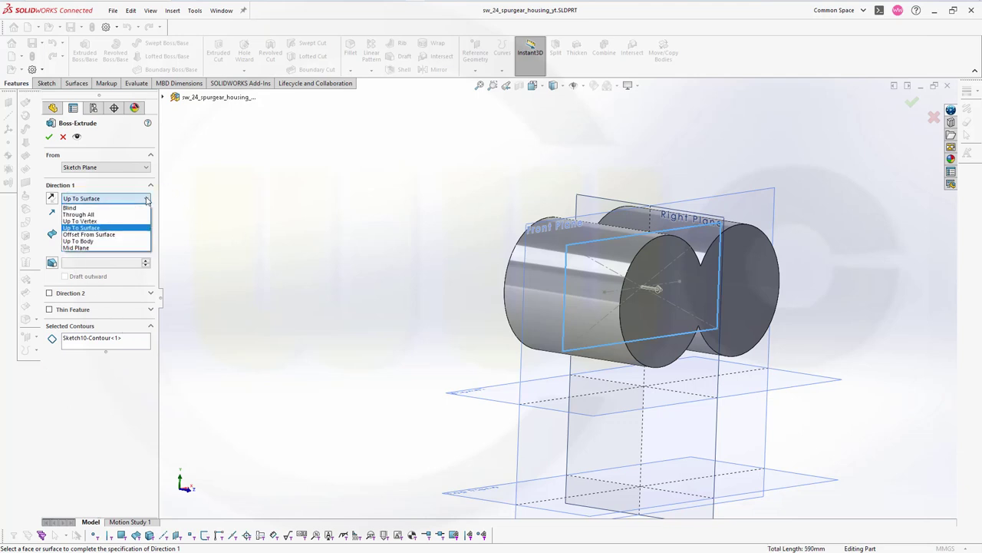
pyautogui.click(111, 235)
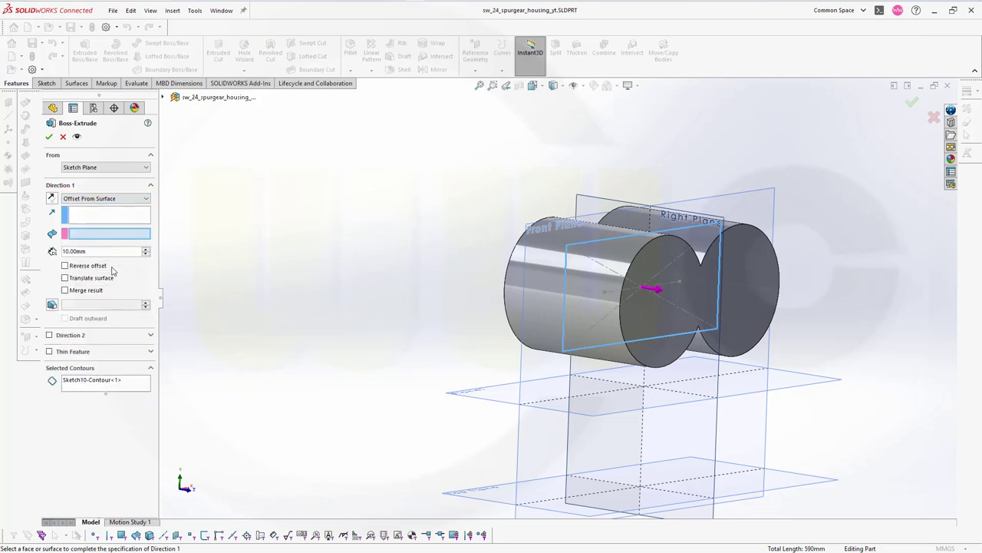
pyautogui.click(50, 336)
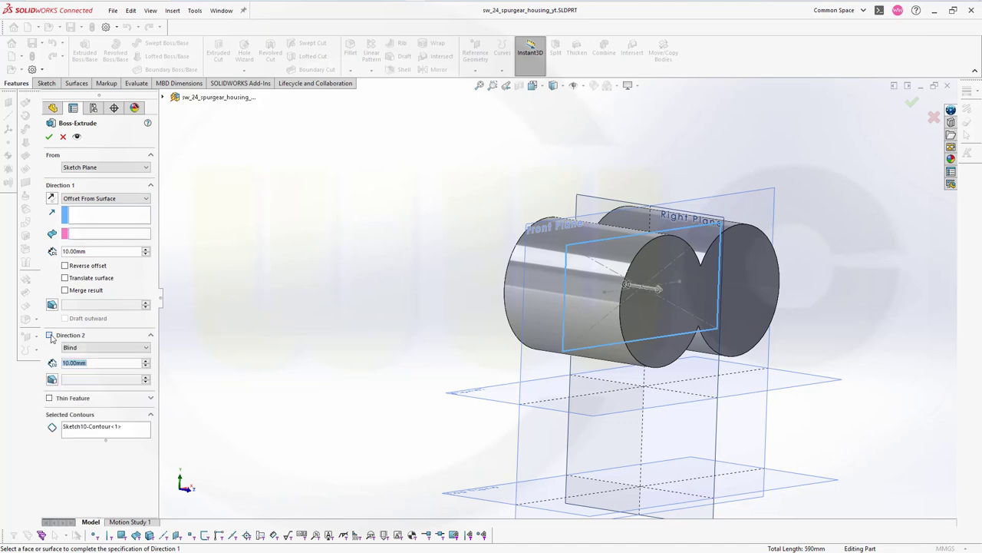
pyautogui.click(144, 349)
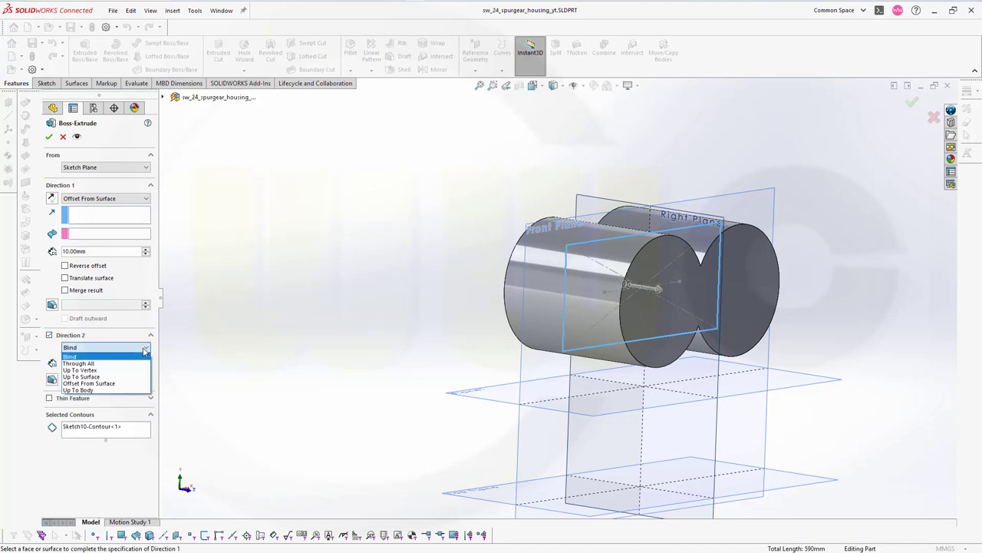
pyautogui.click(96, 383)
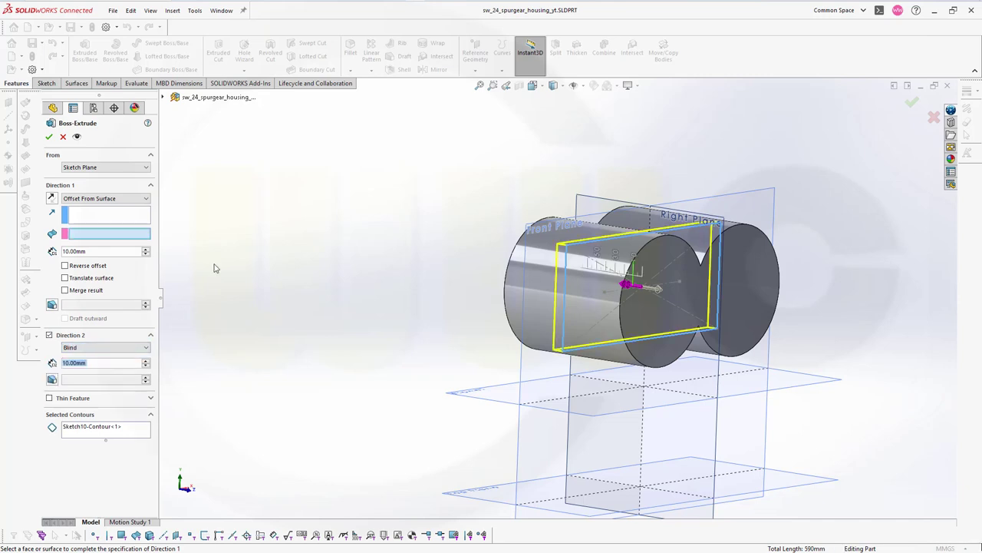
pyautogui.moveTo(215, 268); pyautogui.dragTo(104, 233)
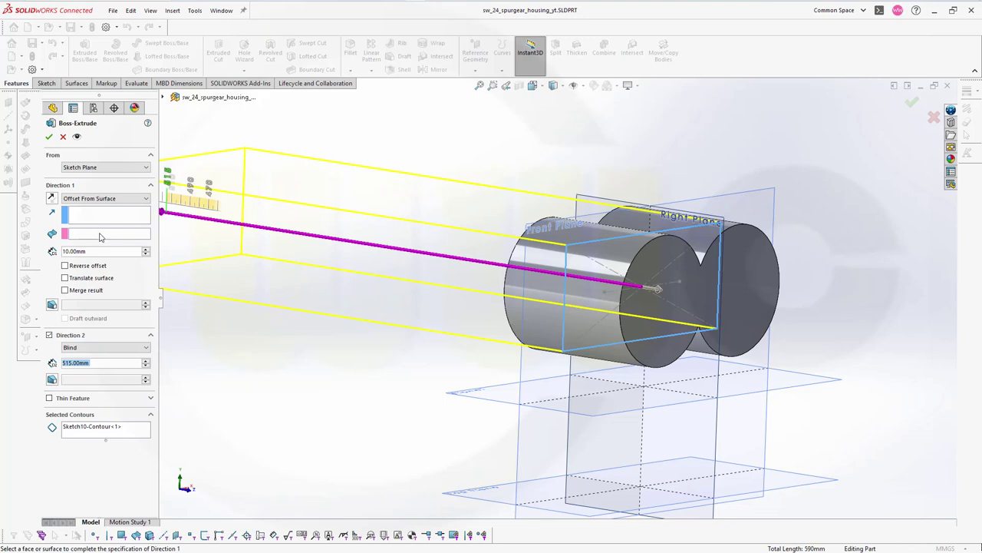
pyautogui.click(99, 235)
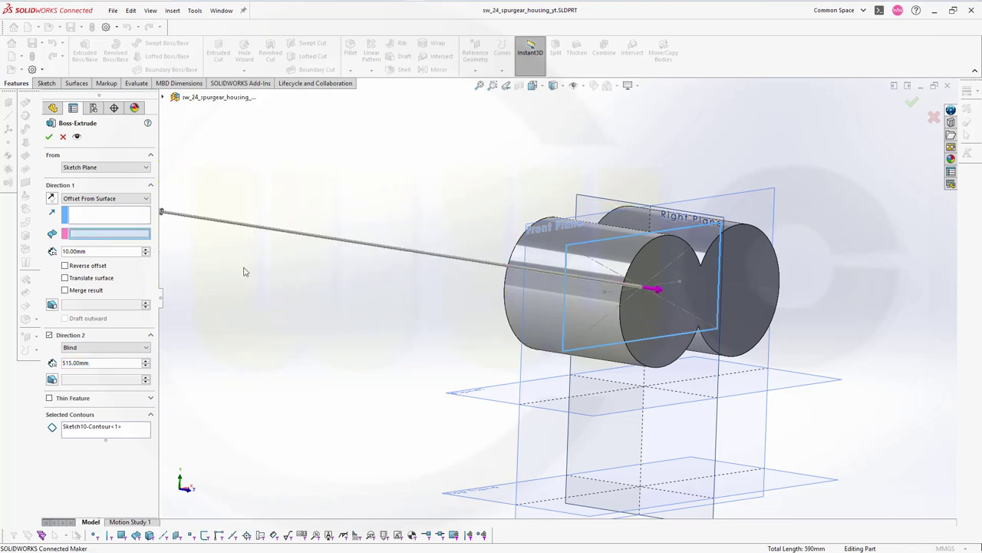
# Step: Offset Direction 1 by 2.5 mm from the 62,5 sketch surface
pyautogui.click(163, 98)
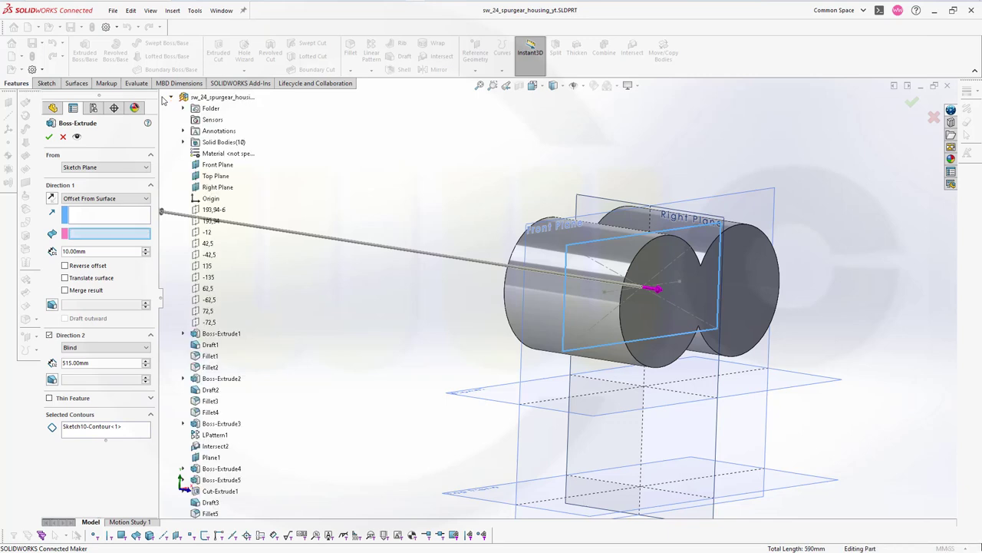
pyautogui.click(208, 290)
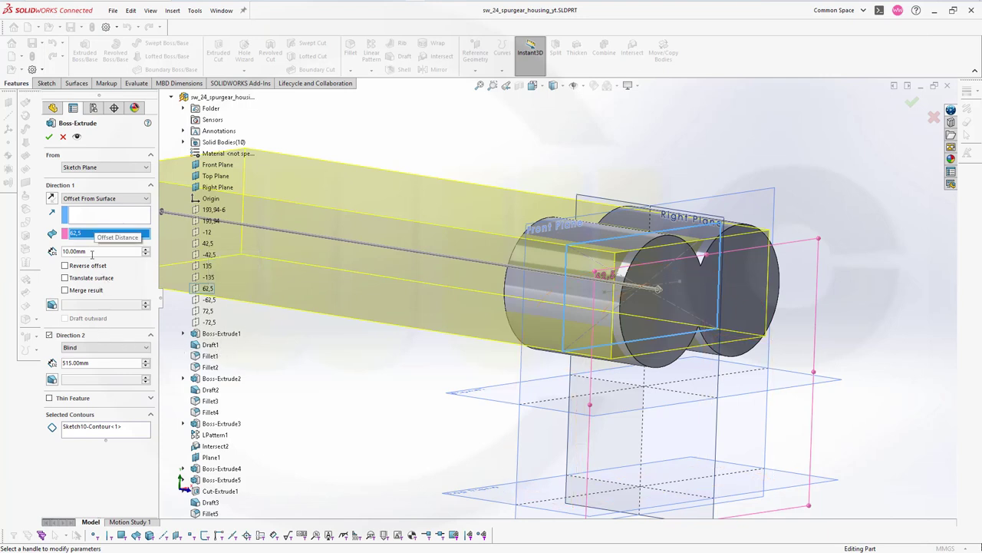
pyautogui.moveTo(318, 383); pyautogui.dragTo(353, 382, button='middle')
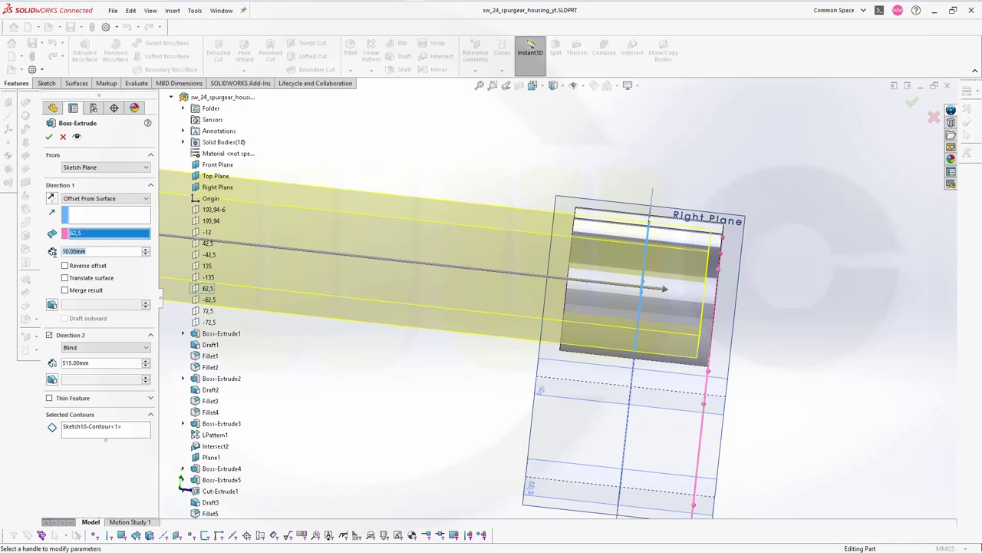
pyautogui.write('2,5')
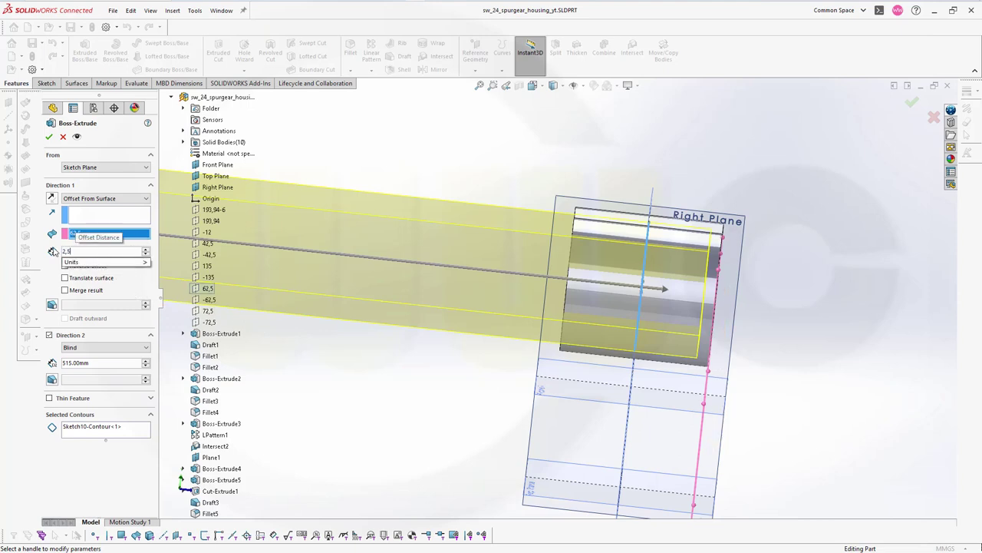
pyautogui.press('Return')
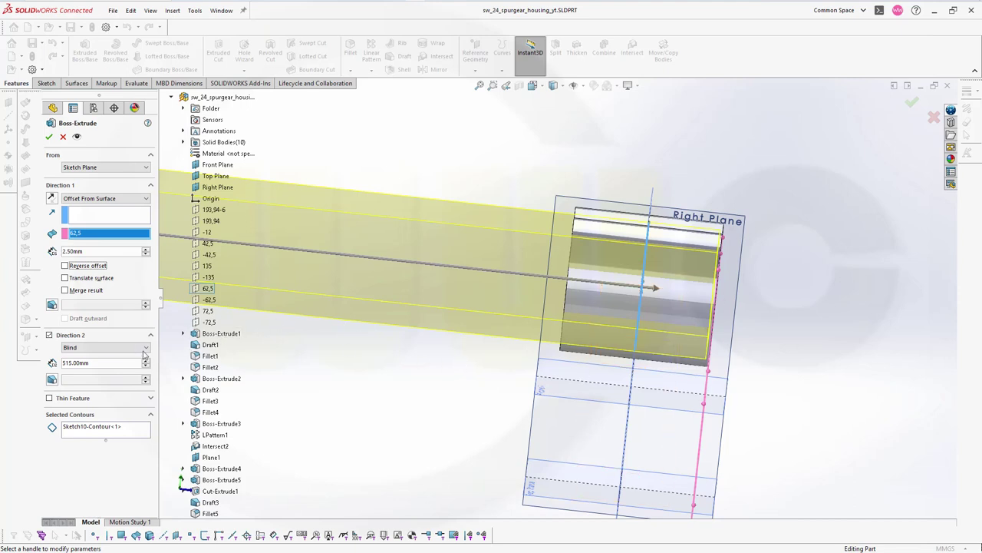
# Step: Offset Direction 2 by 2.5 mm from the -62,5 sketch and accept Boss-Extrude8
pyautogui.click(148, 349)
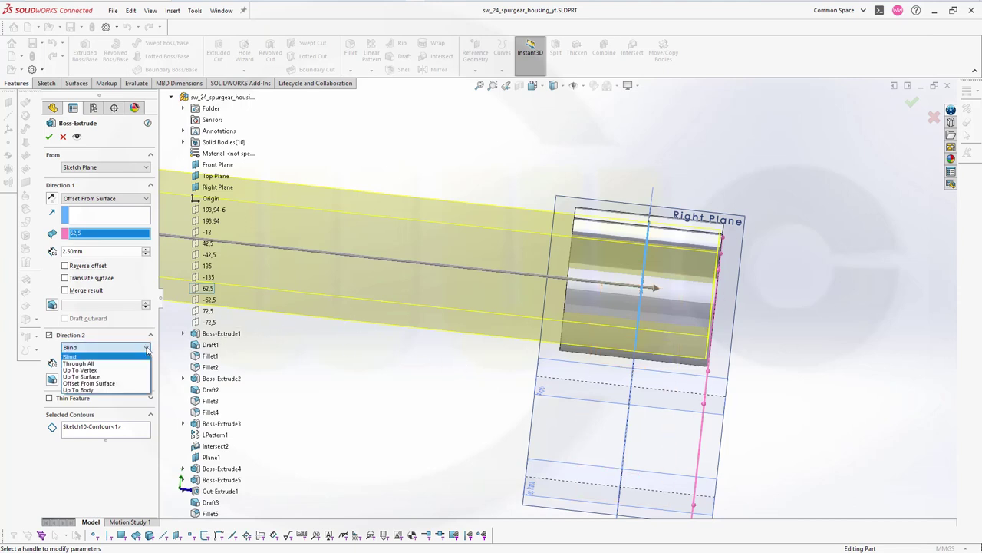
pyautogui.click(107, 386)
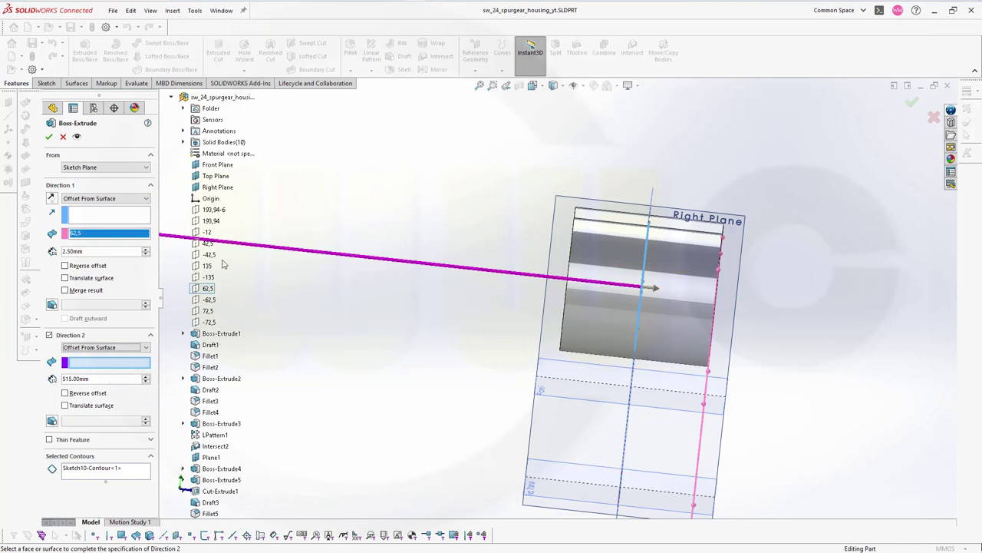
pyautogui.click(209, 300)
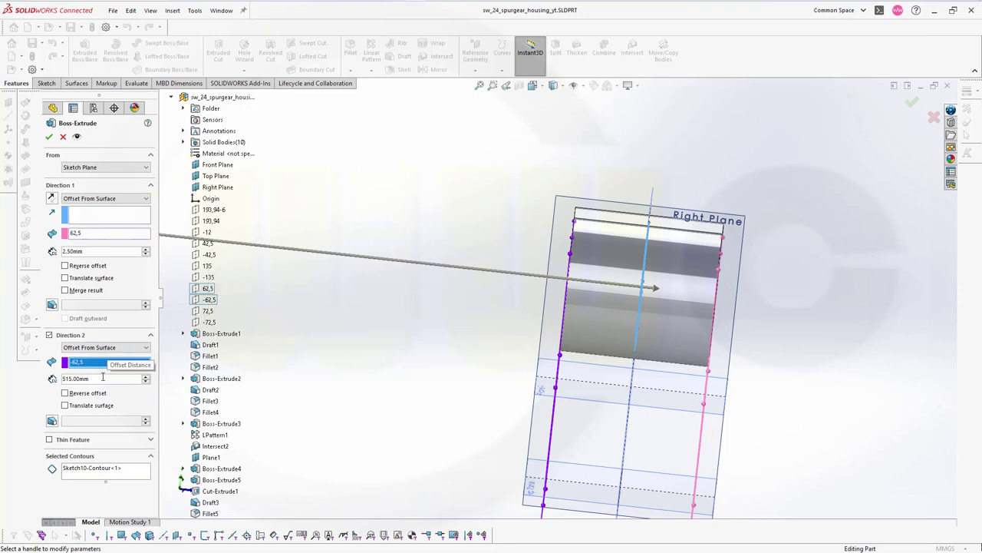
pyautogui.moveTo(102, 378); pyautogui.dragTo(27, 378)
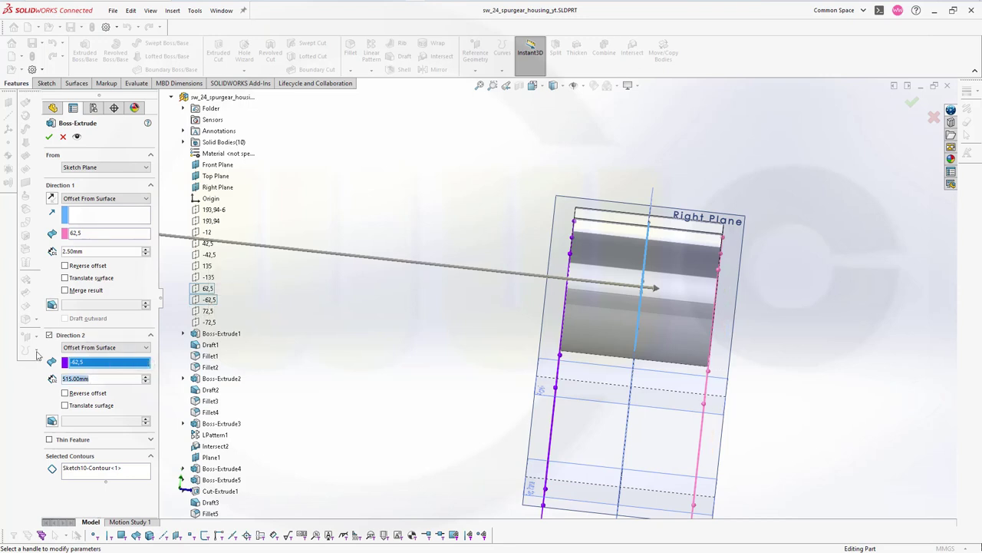
pyautogui.write('2,5')
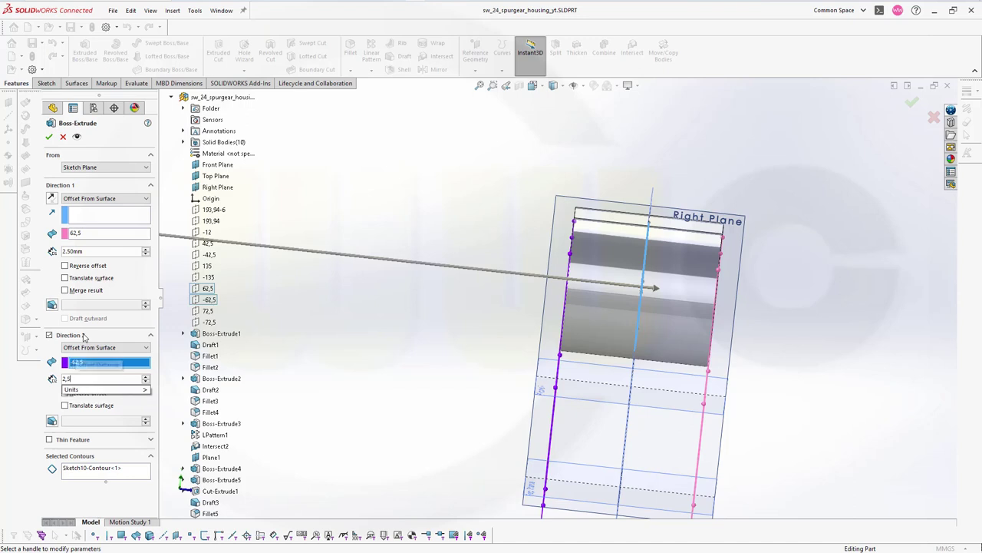
pyautogui.press('Tab')
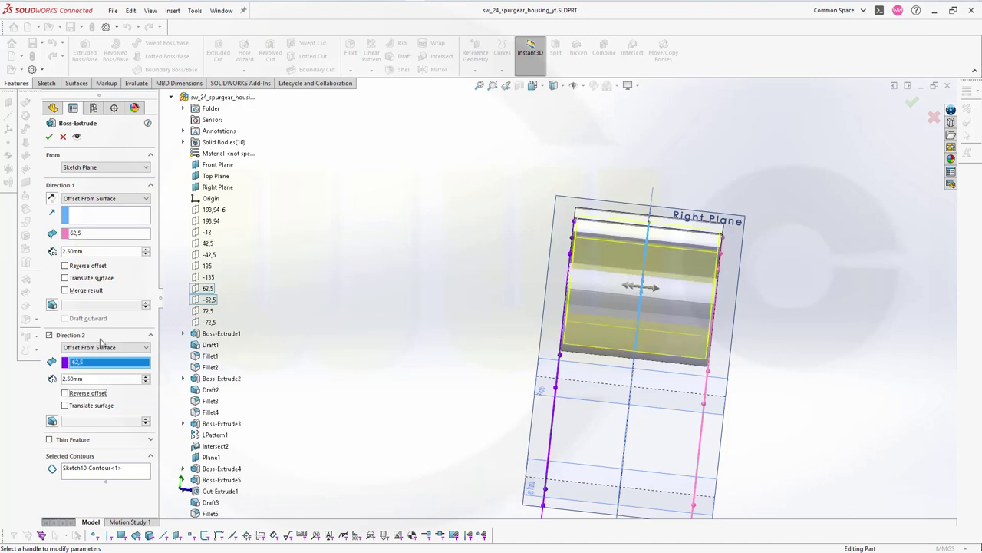
pyautogui.click(48, 138)
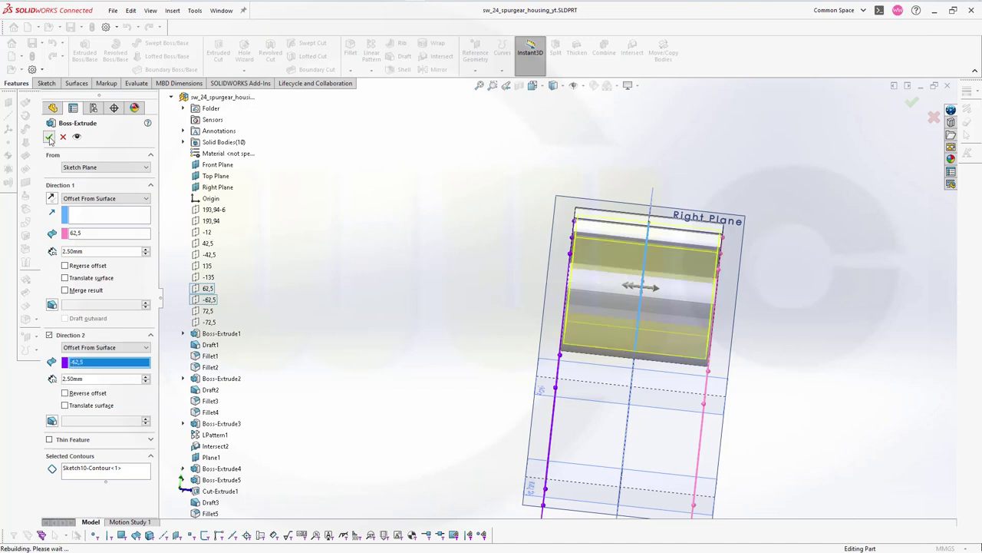
pyautogui.moveTo(815, 339); pyautogui.dragTo(461, 296, button='middle')
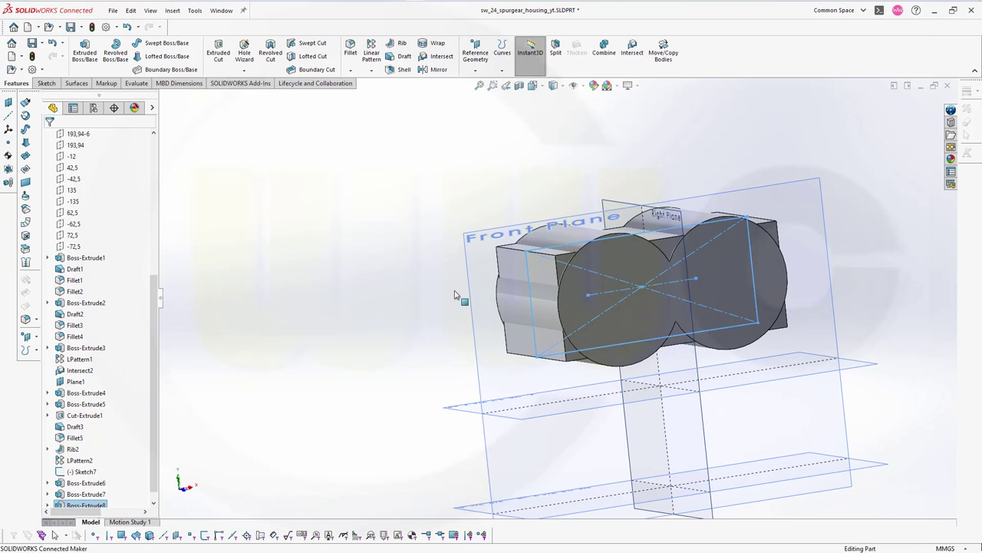
# Step: Hide the Boss-Extrude7 twin-cylinder body and the Boss-Extrude8 block
pyautogui.scroll(6, 99, 238)
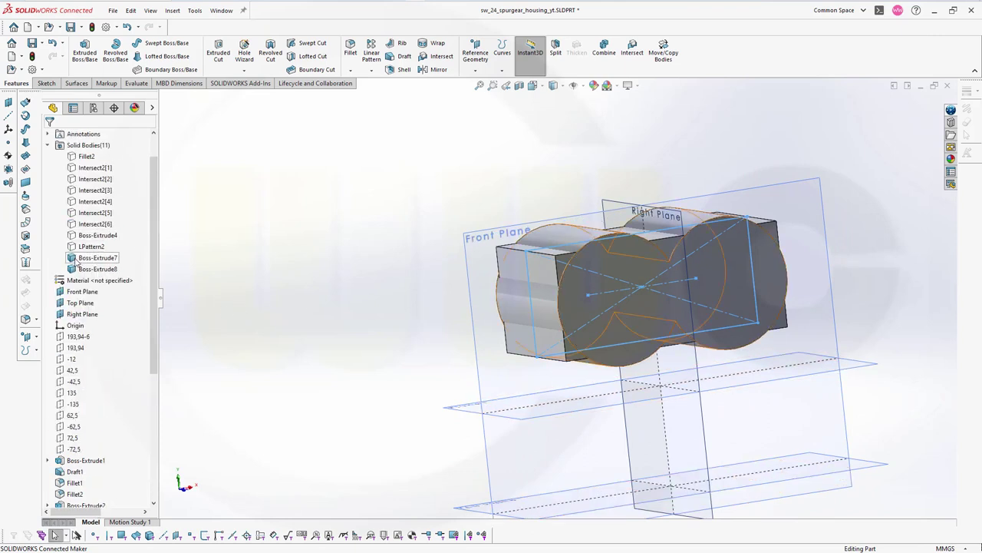
pyautogui.click(84, 258)
pyautogui.keyDown('ctrl'); pyautogui.click(85, 268); pyautogui.keyUp('ctrl')
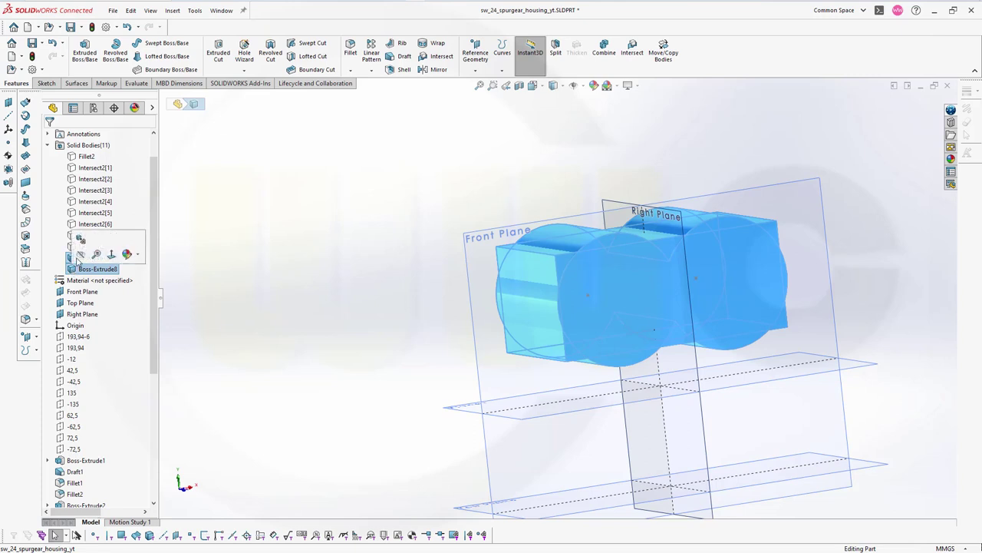
pyautogui.click(80, 255)
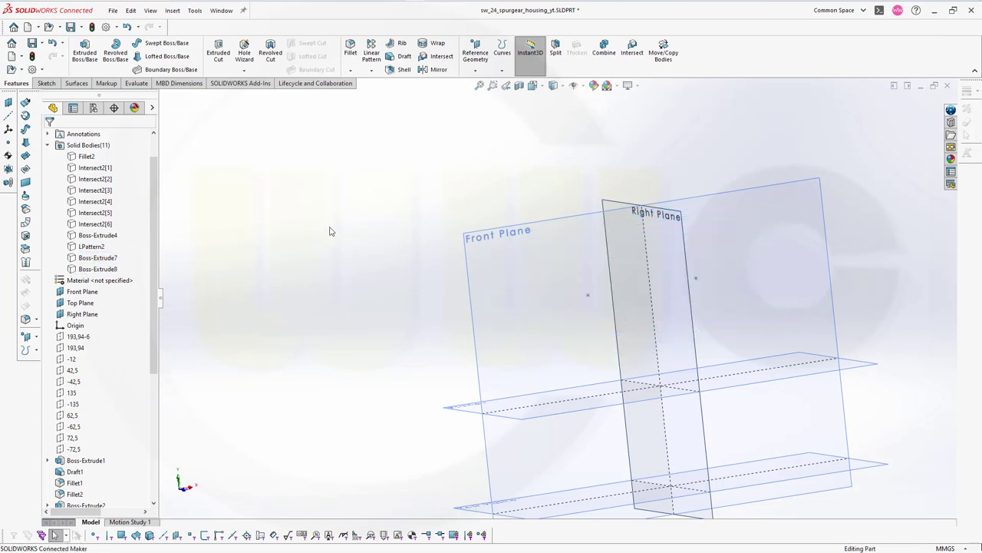
pyautogui.moveTo(329, 228); pyautogui.dragTo(363, 256, button='middle')
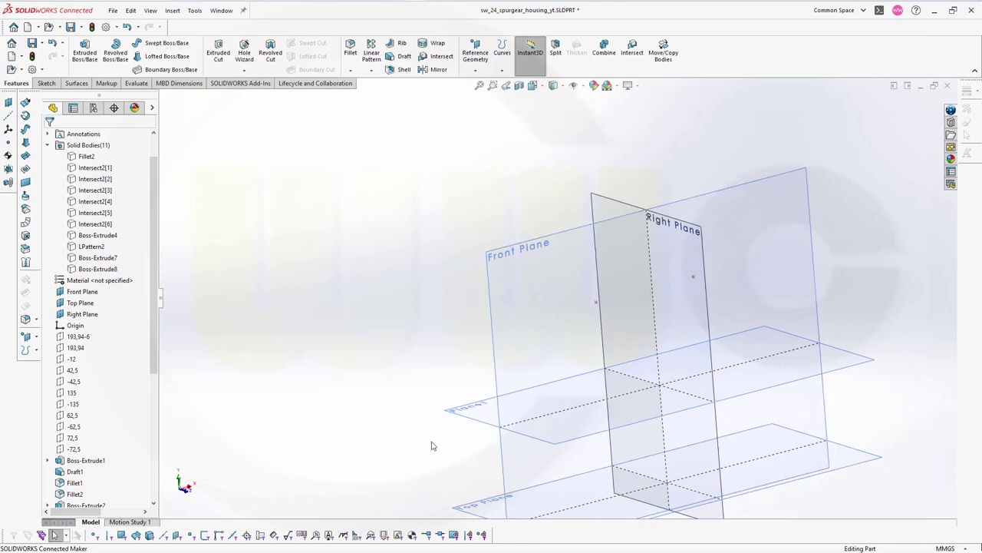
# Step: Sketch a centre rectangle at the origin in a new Top Plane sketch
pyautogui.click(481, 503)
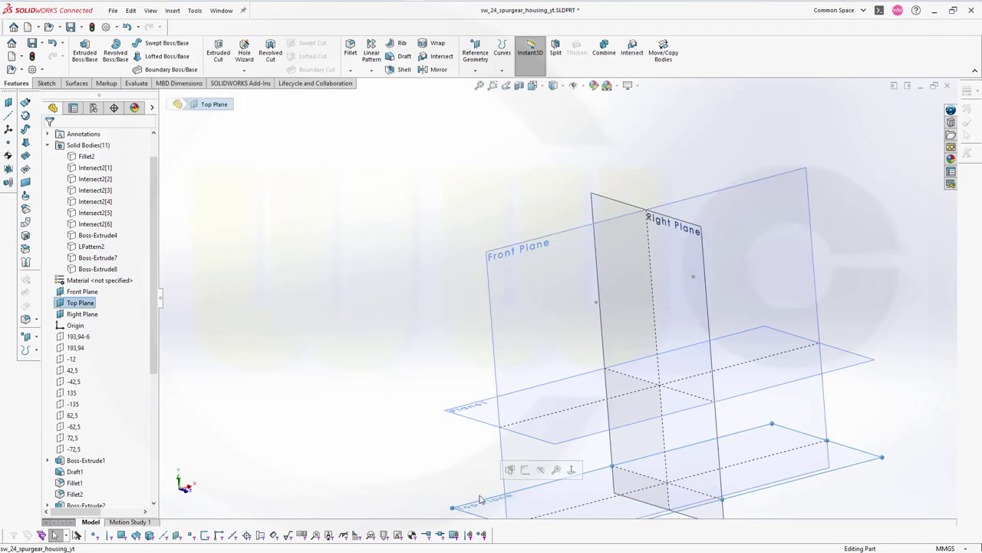
pyautogui.click(526, 470)
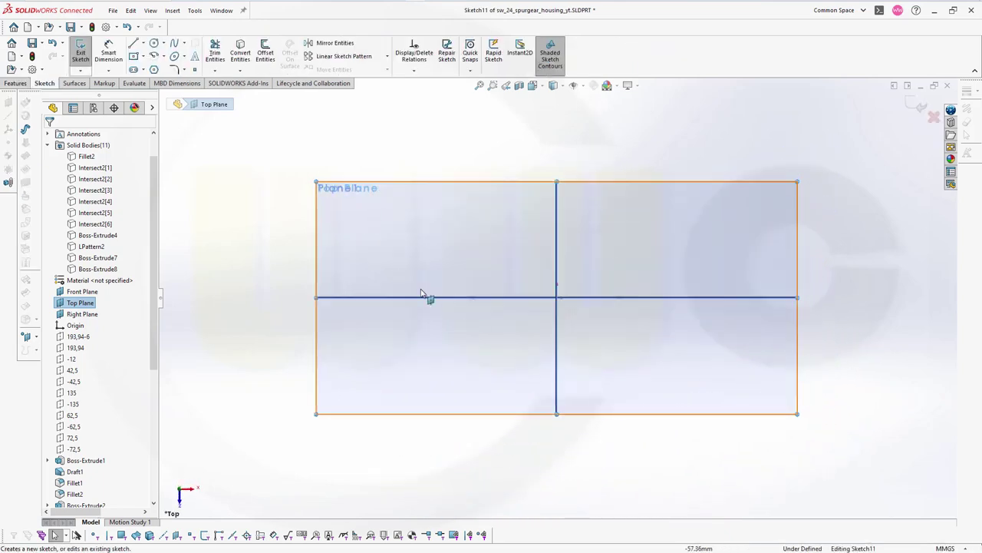
pyautogui.click(134, 58)
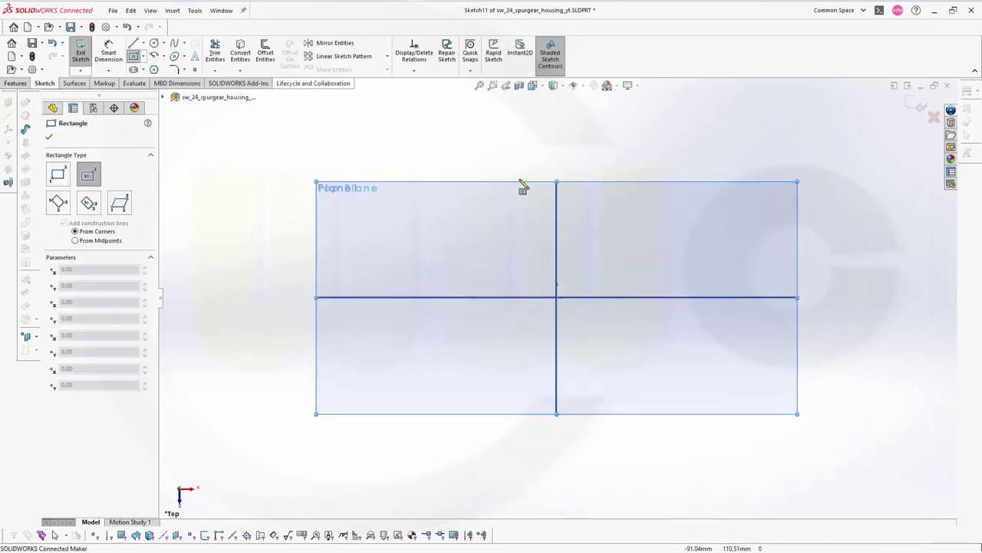
pyautogui.click(557, 297)
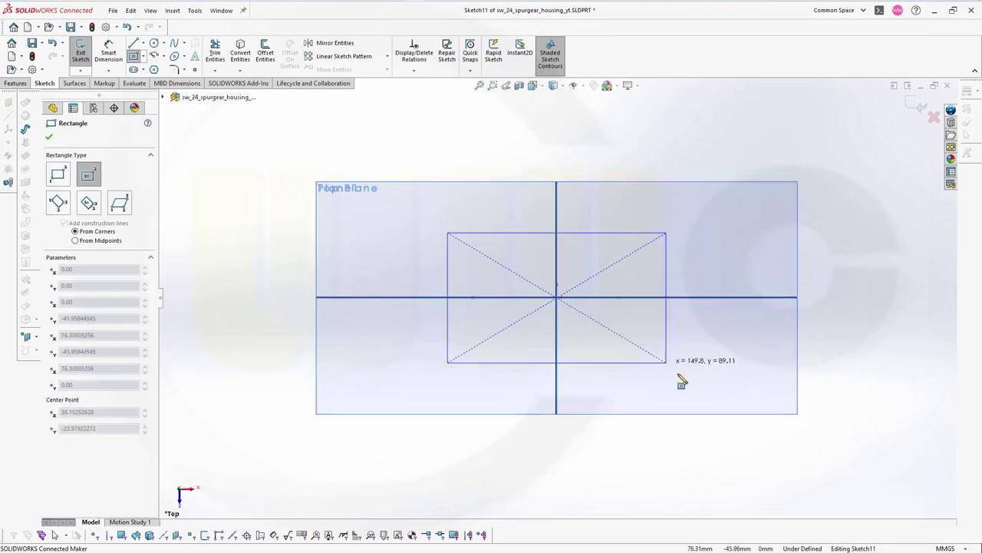
pyautogui.click(703, 361)
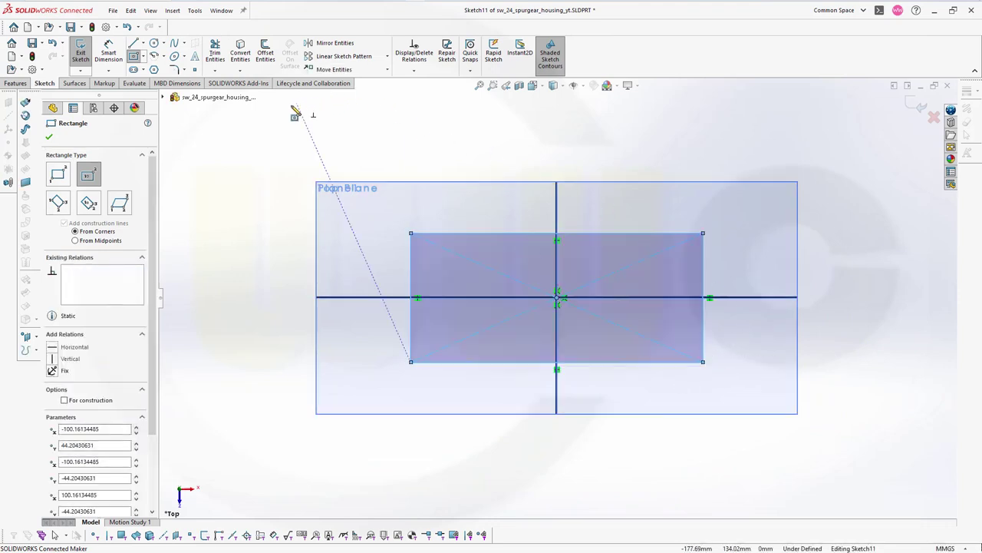
# Step: Dimension the rectangle 100 wide and 50 tall
pyautogui.click(108, 52)
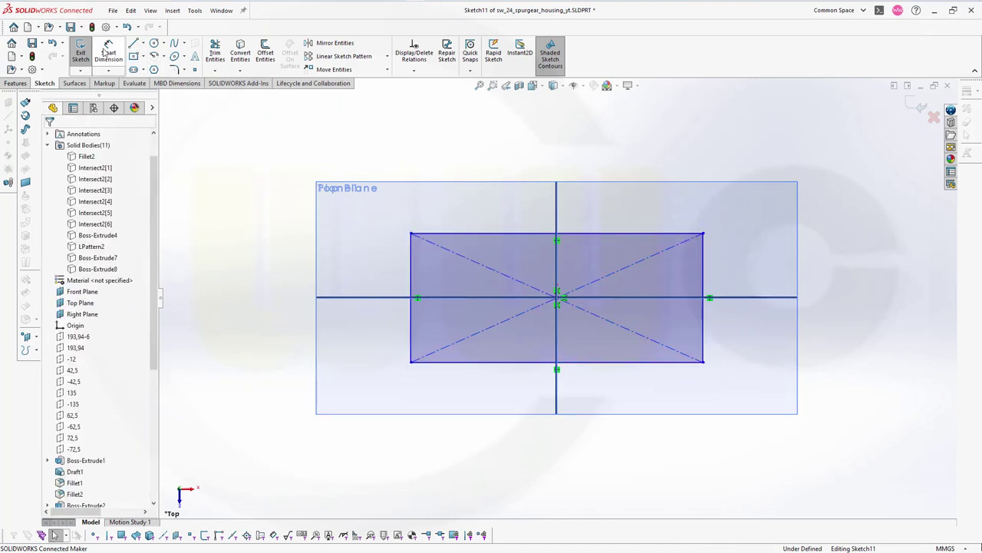
pyautogui.click(412, 267)
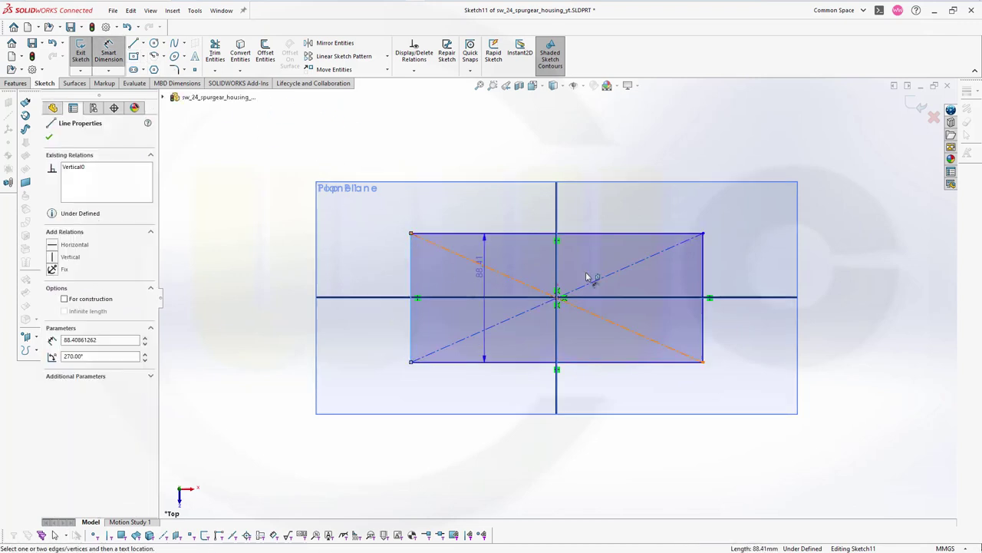
pyautogui.click(703, 270)
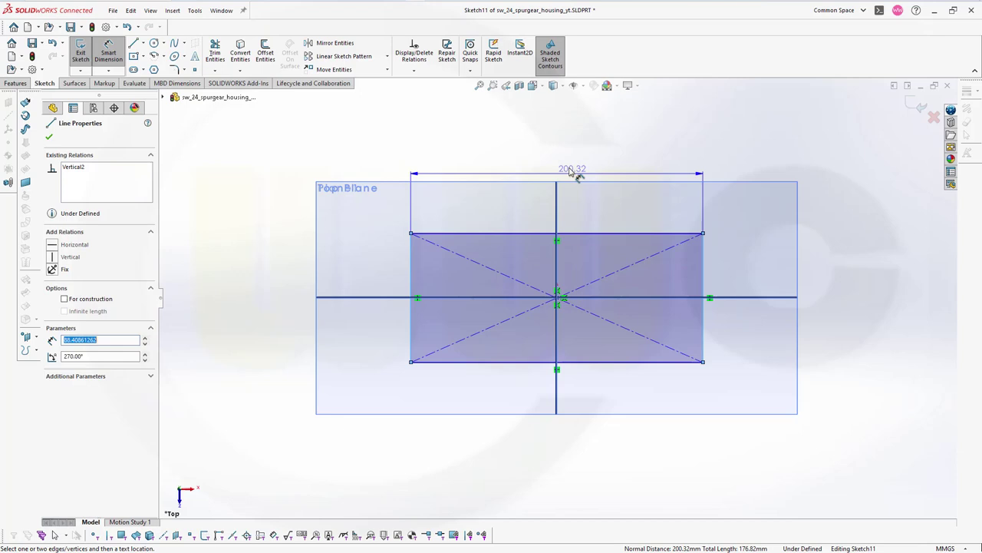
pyautogui.click(564, 160)
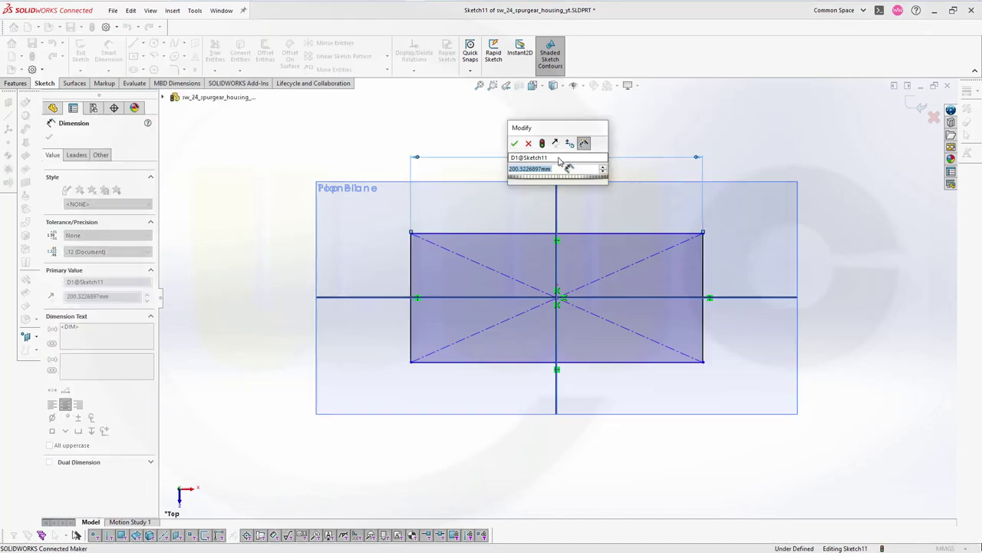
pyautogui.press('Return')
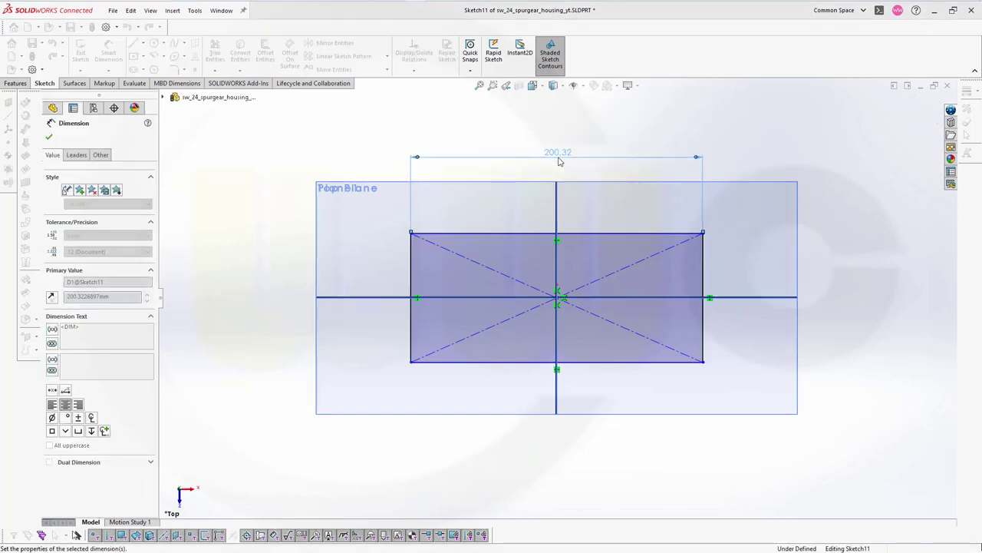
pyautogui.click(510, 360)
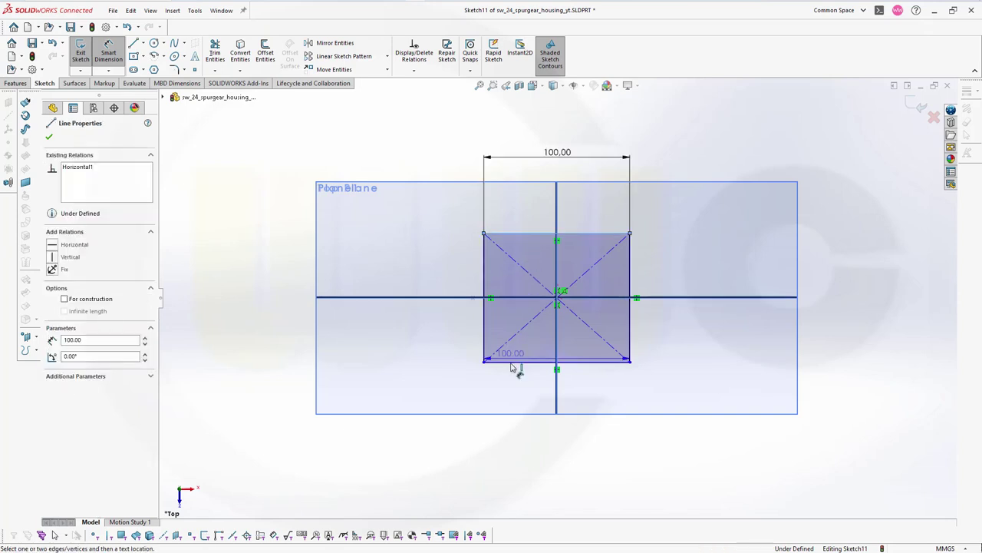
pyautogui.click(483, 323)
pyautogui.click(453, 310)
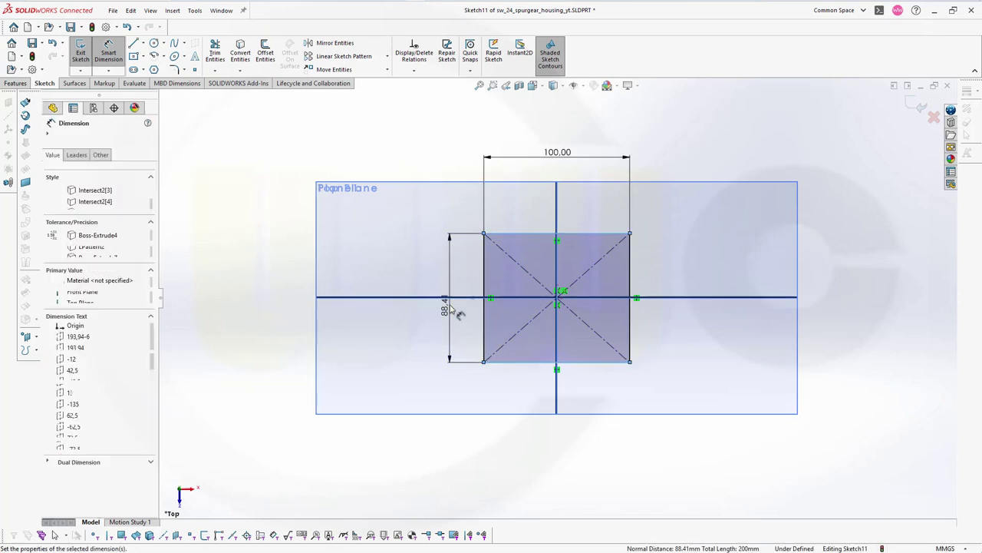
pyautogui.write('50')
pyautogui.press('Return')
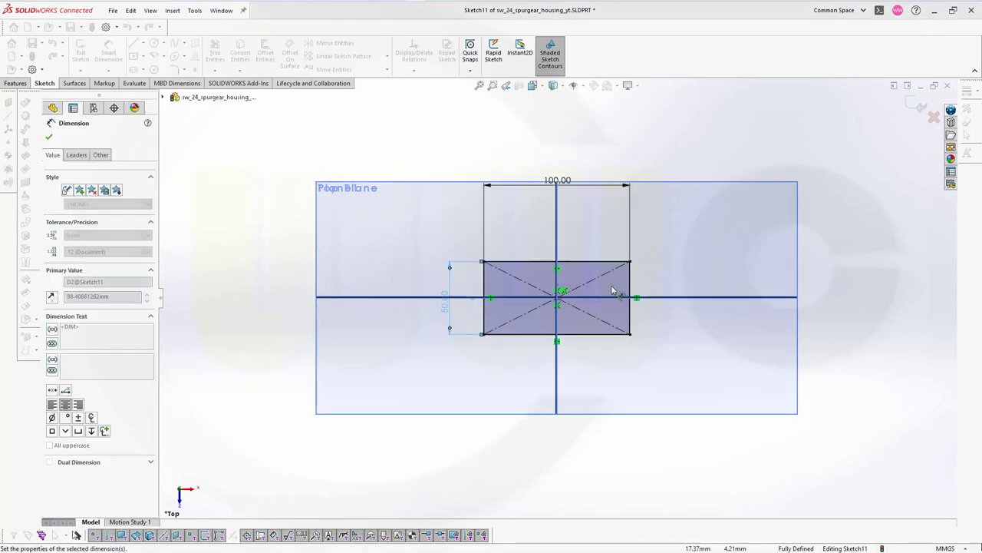
pyautogui.click(919, 109)
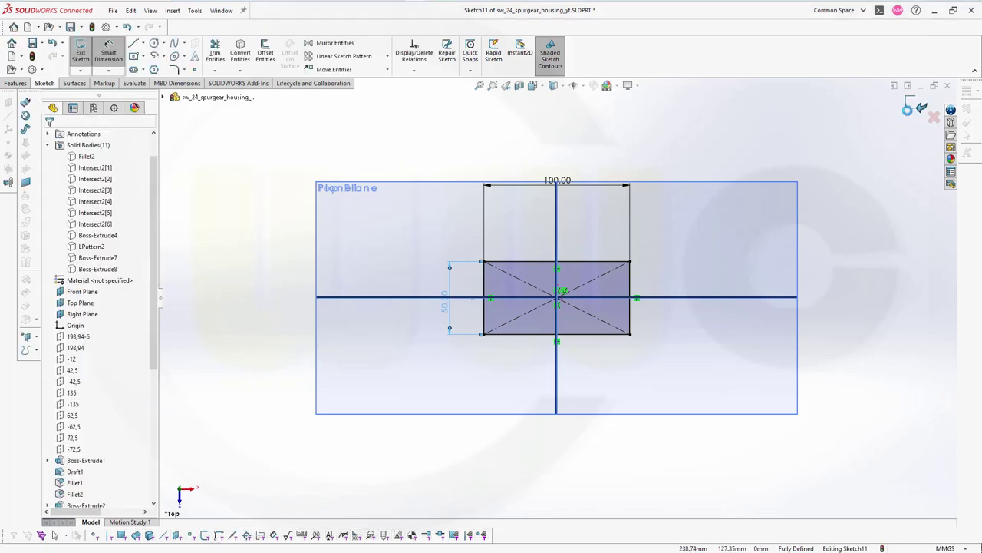
# Step: Exit Sketch11 and orbit to see the reference planes in 3D
pyautogui.click(920, 109)
pyautogui.moveTo(657, 253)
pyautogui.mouseDown(button='middle')
pyautogui.moveTo(640, 222)
pyautogui.moveTo(650, 157)
pyautogui.moveTo(675, 101)
pyautogui.moveTo(559, 214)
pyautogui.mouseUp(button='middle')
pyautogui.scroll(3, 693, 258)
pyautogui.moveTo(693, 259); pyautogui.dragTo(722, 205, button='middle')
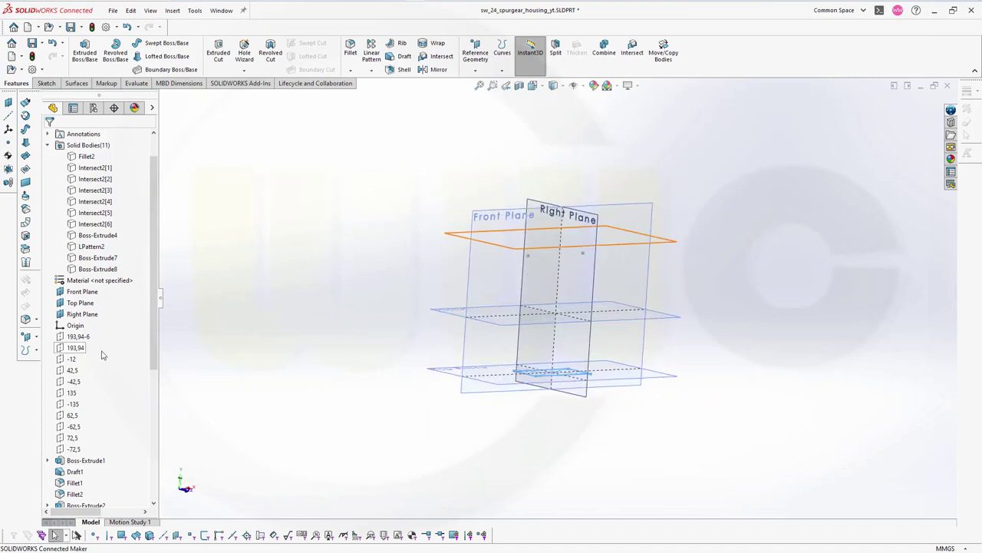
# Step: Extrude the Sketch11 rectangle Up To Surface at the 193,94 plane as Boss-Extrude9
pyautogui.click(84, 51)
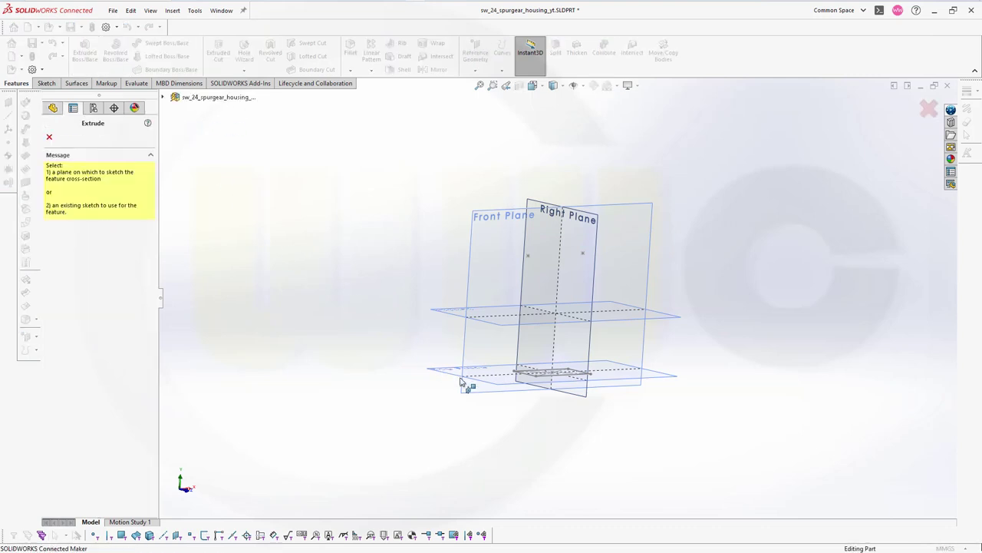
pyautogui.scroll(-3, 548, 382)
pyautogui.click(545, 358)
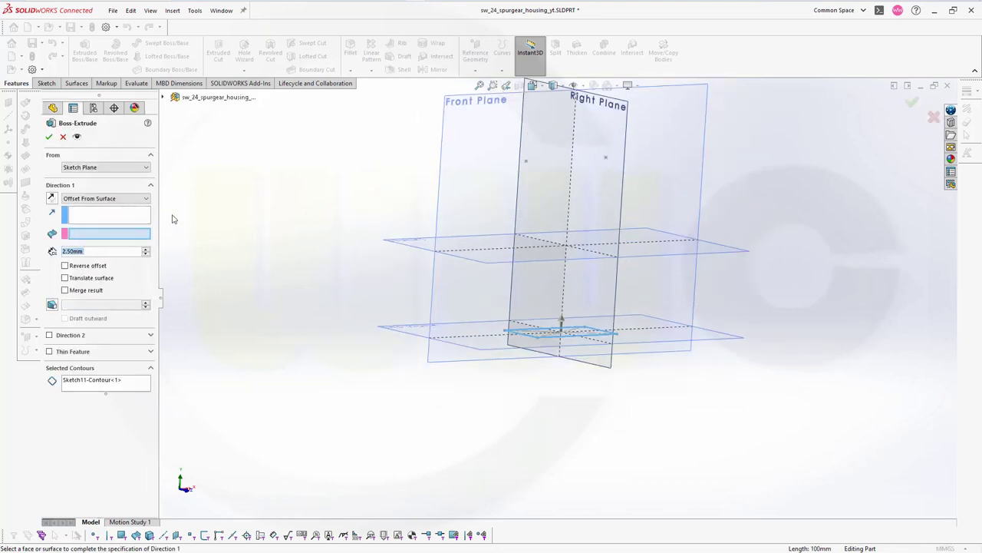
pyautogui.click(146, 199)
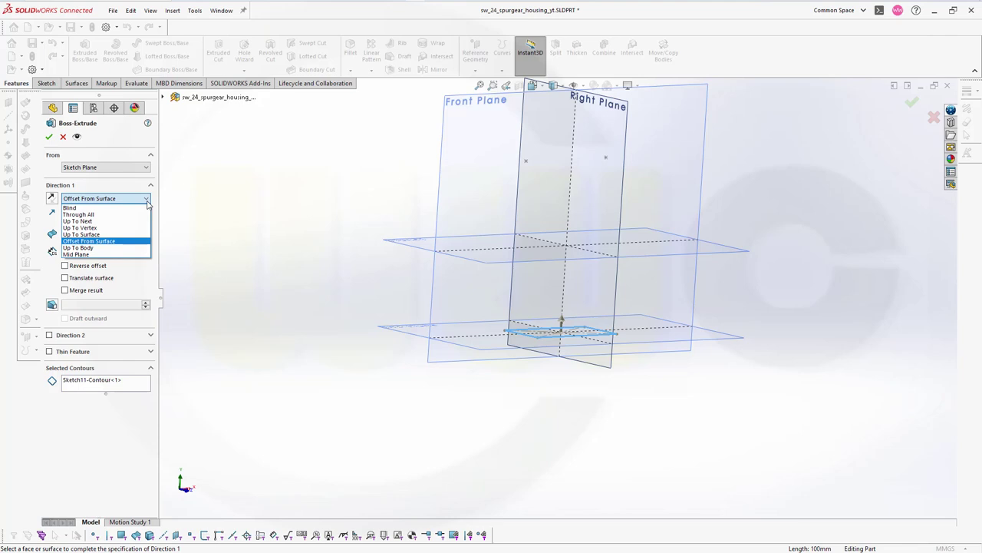
pyautogui.click(102, 235)
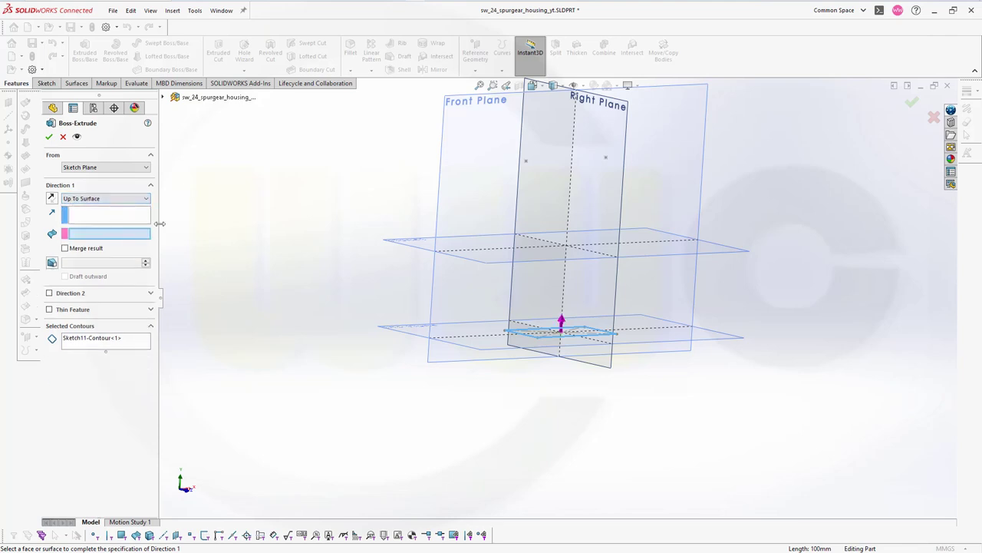
pyautogui.click(163, 97)
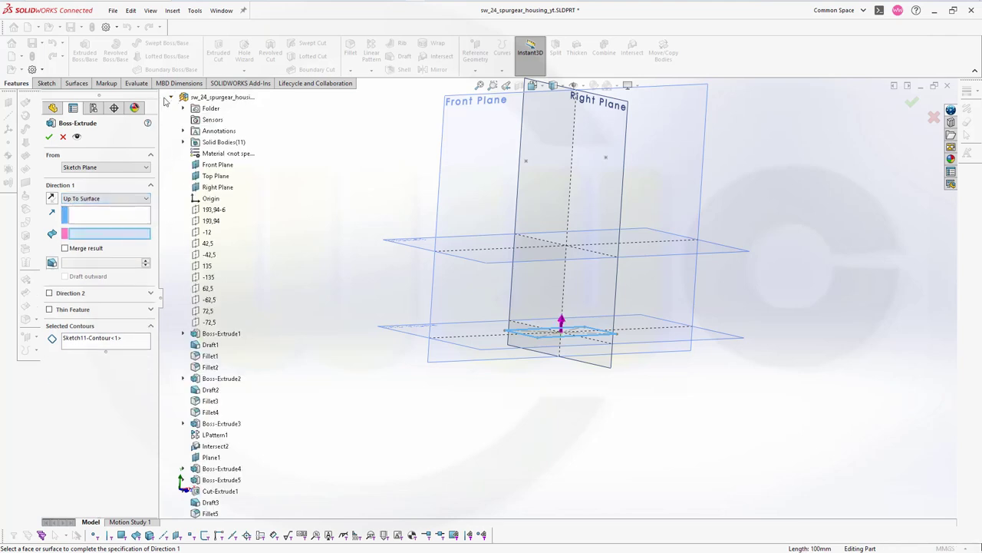
pyautogui.click(211, 220)
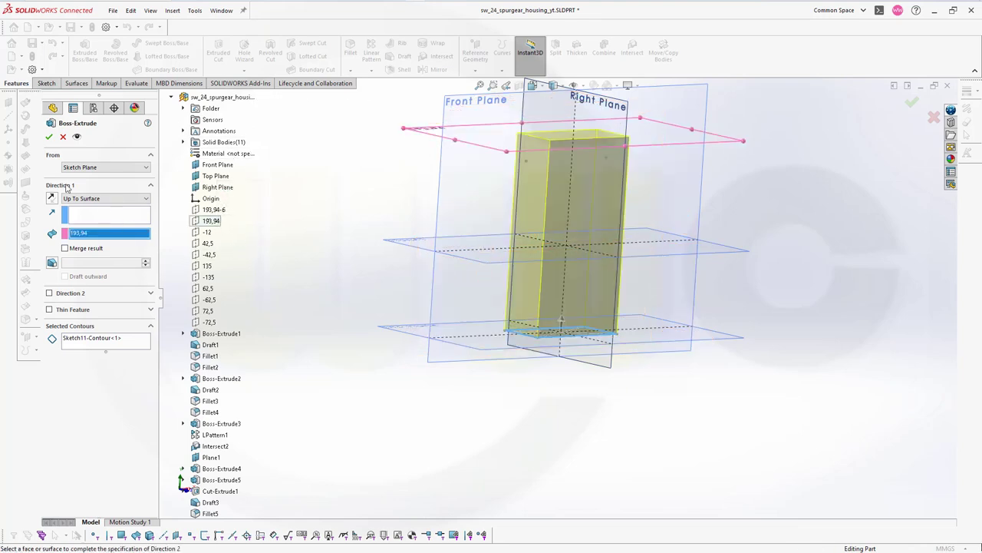
pyautogui.click(48, 137)
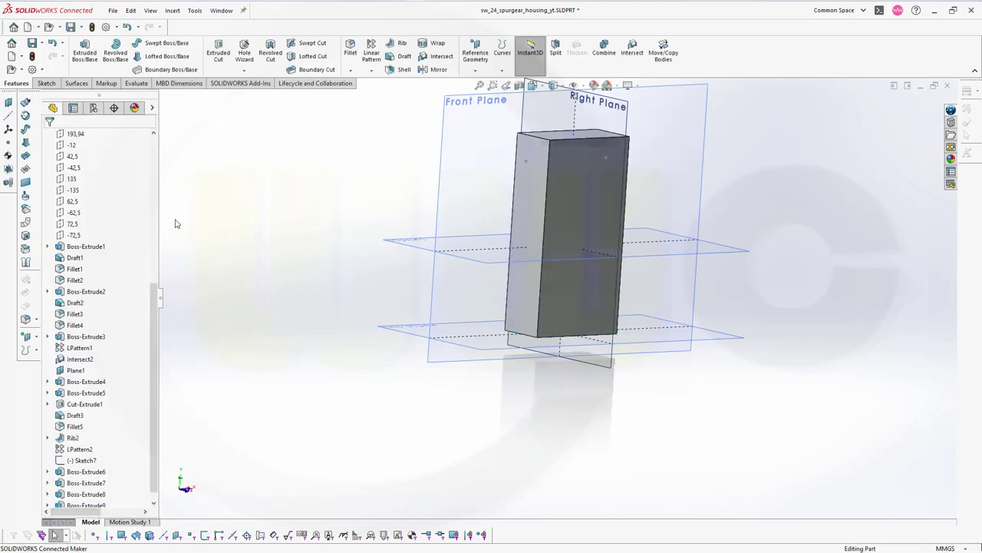
# Step: Show all hidden bodies from Fillet2 through Boss-Extrude8 and view the whole housing
pyautogui.scroll(4, 131, 239)
pyautogui.scroll(5, 117, 213)
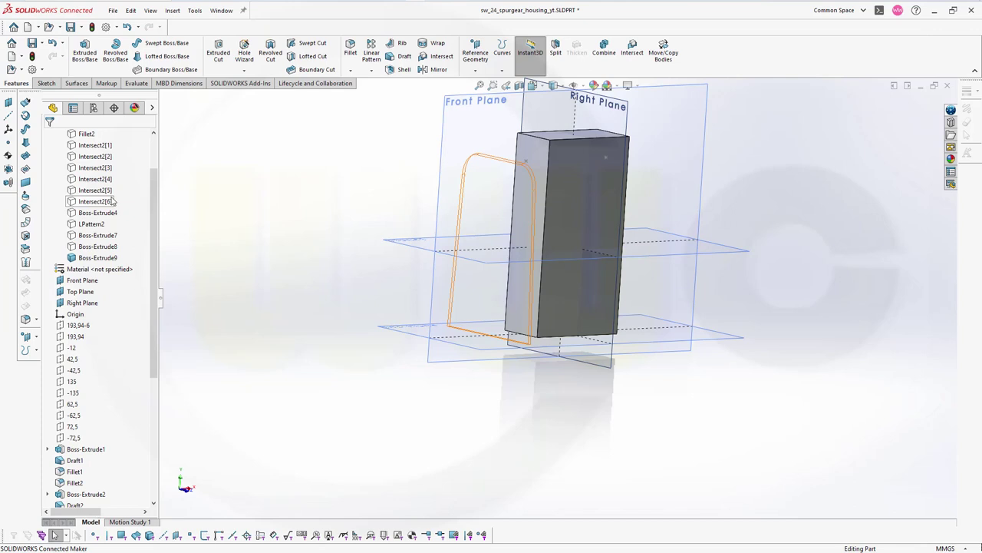
pyautogui.click(100, 190)
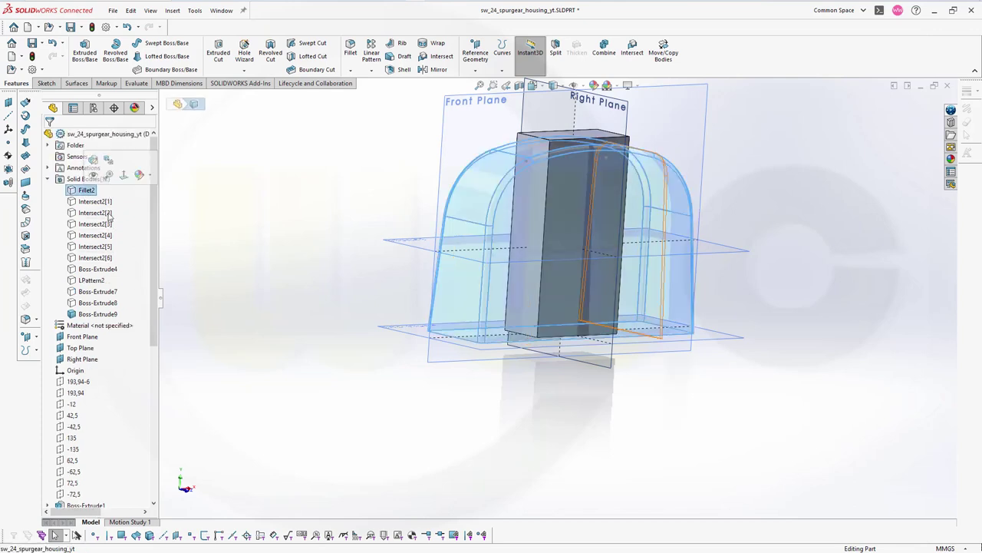
pyautogui.keyDown('shift'); pyautogui.click(92, 302); pyautogui.keyUp('shift')
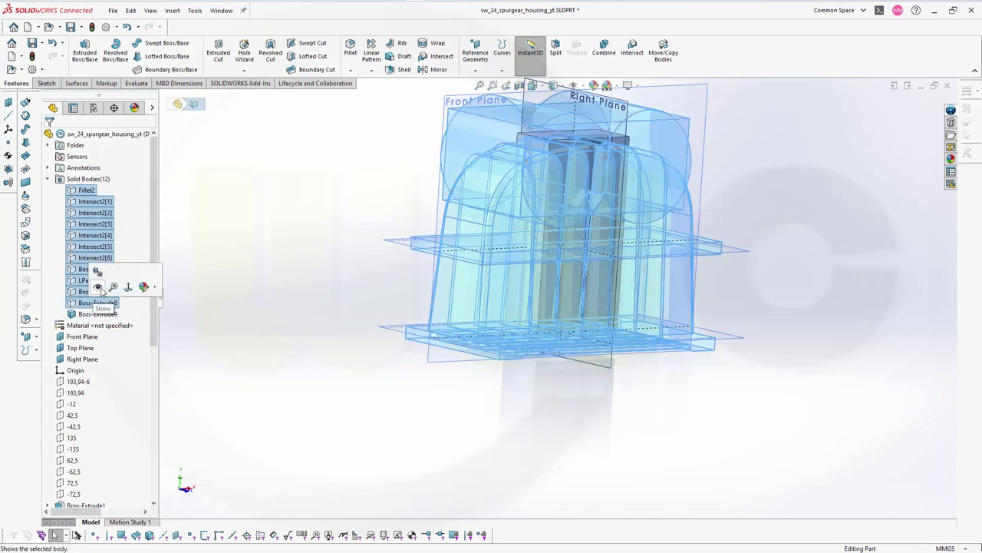
pyautogui.click(97, 286)
pyautogui.click(291, 192)
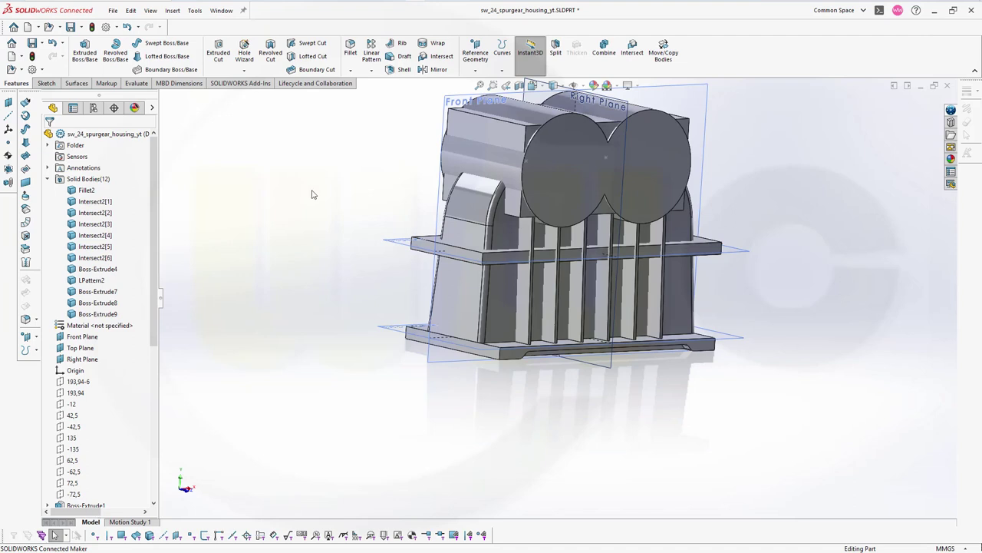
pyautogui.scroll(2, 311, 194)
pyautogui.moveTo(453, 168); pyautogui.dragTo(405, 169, button='middle')
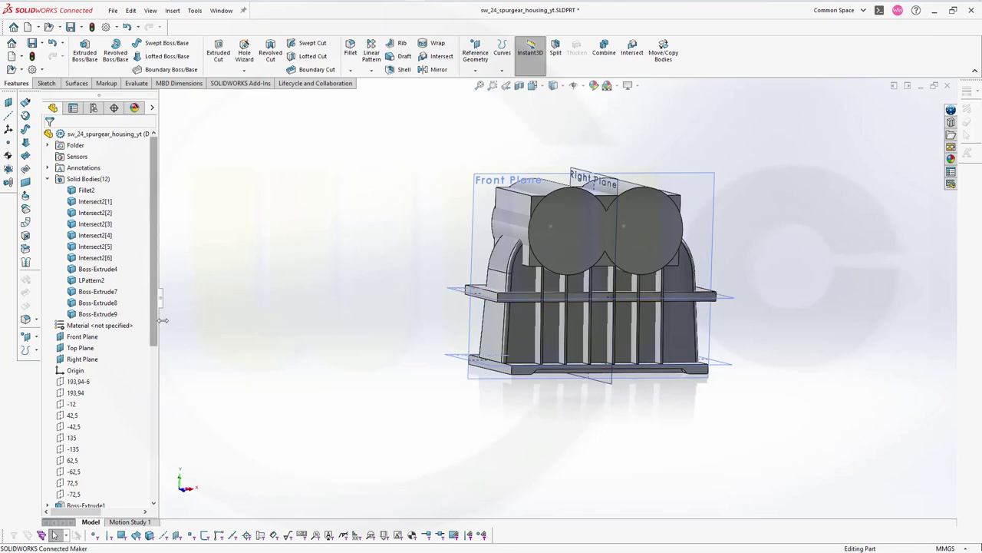
pyautogui.scroll(-8, 129, 348)
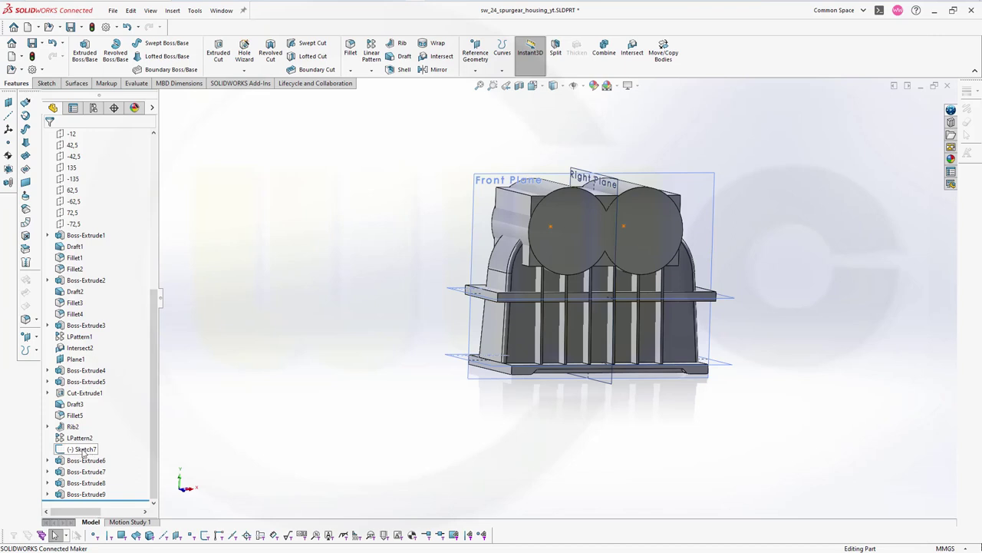
# Step: Edit Sketch7 and hide the nine housing bodies Fillet2 through LPattern2
pyautogui.click(82, 450)
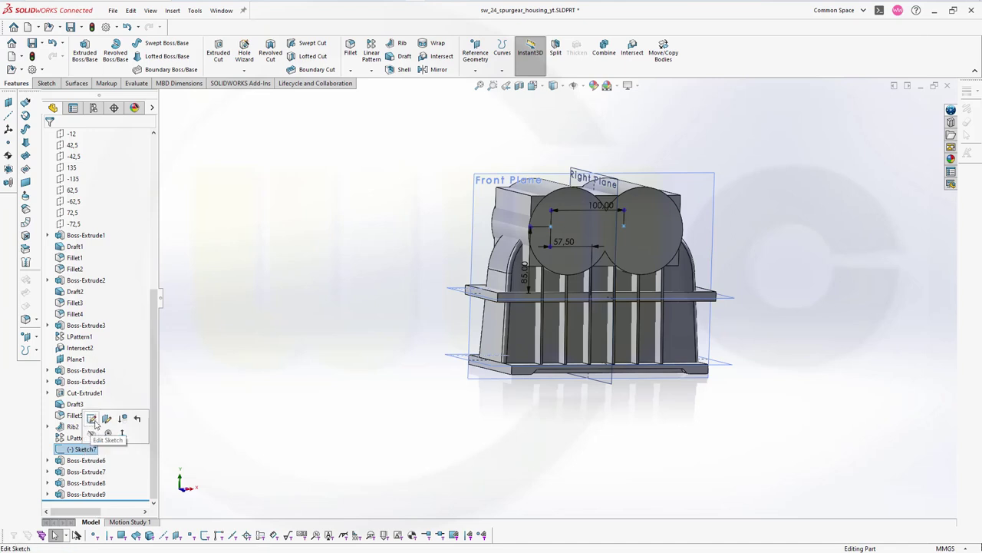
pyautogui.click(92, 419)
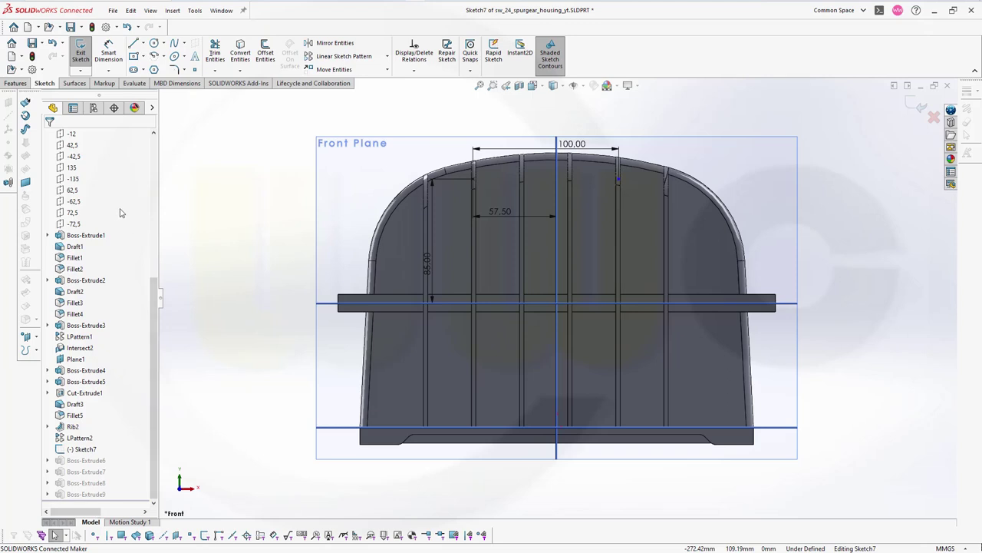
pyautogui.scroll(4, 111, 204)
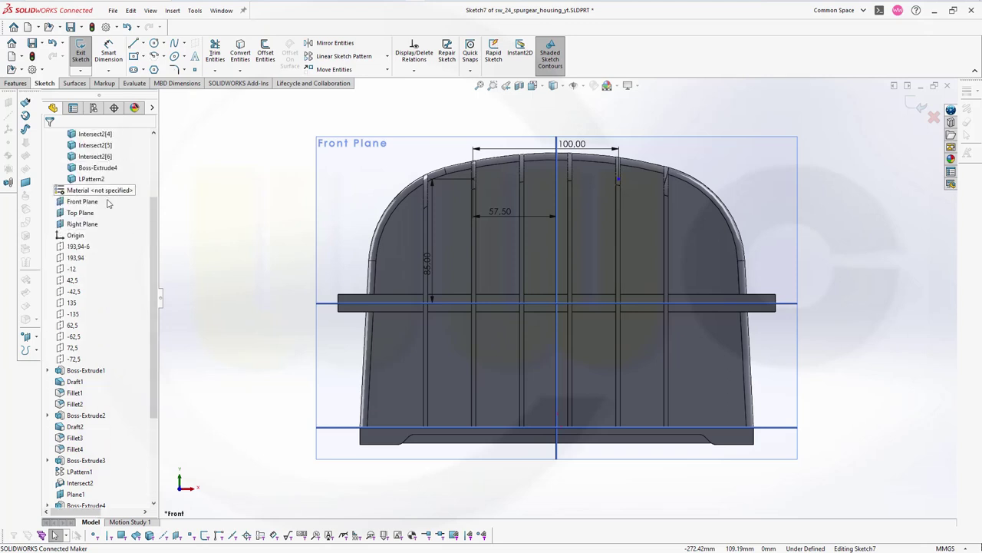
pyautogui.scroll(3, 108, 203)
pyautogui.click(85, 189)
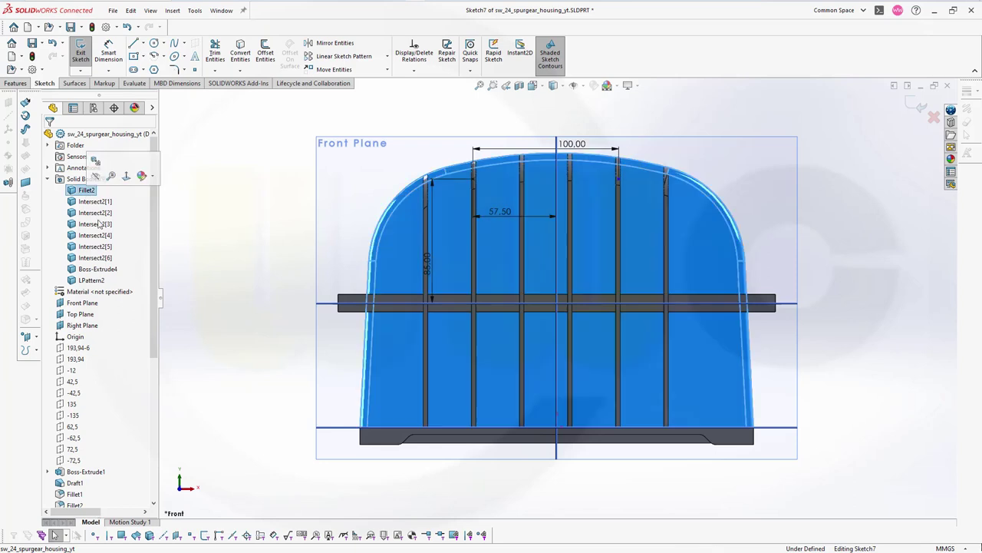
pyautogui.keyDown('shift'); pyautogui.click(100, 281); pyautogui.keyUp('shift')
pyautogui.rightClick(100, 282)
pyautogui.click(107, 265)
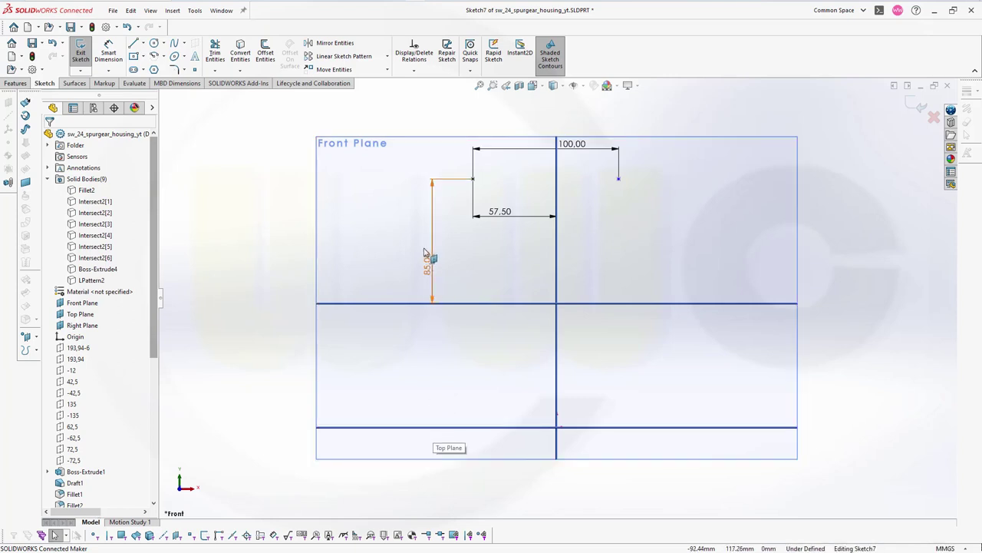
# Step: Replace the old 85.00 dimension with an 85 mm point-to-lower-line dimension
pyautogui.click(431, 263)
pyautogui.press('Delete')
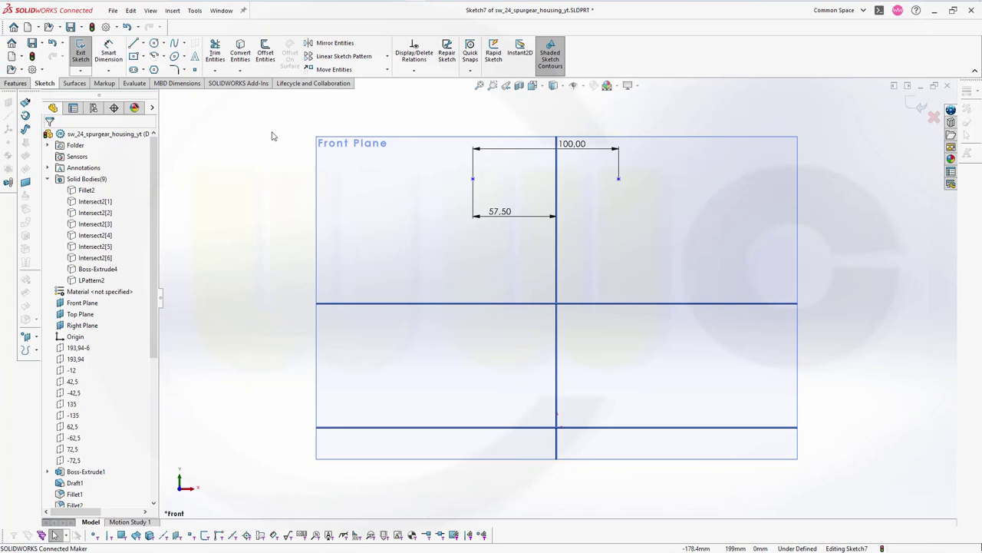
pyautogui.click(110, 55)
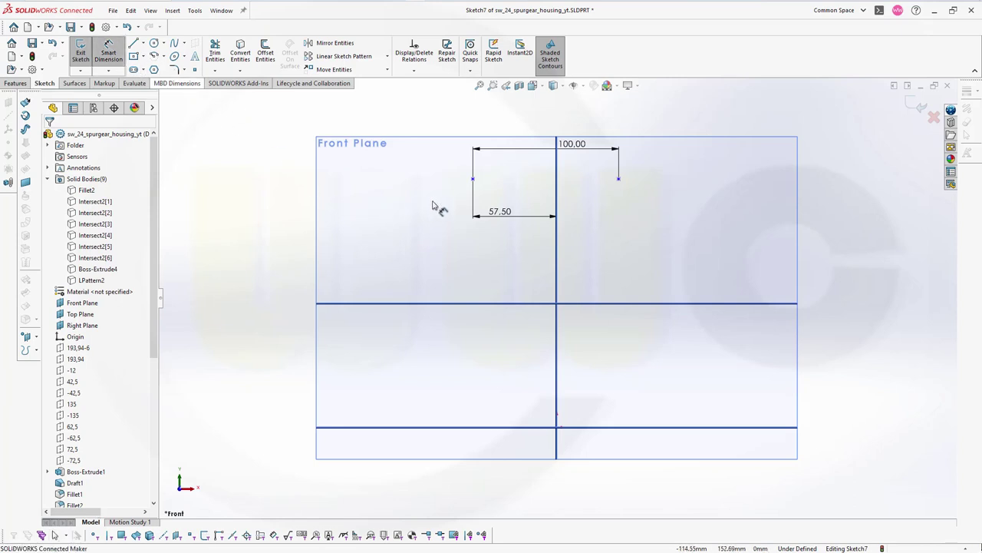
pyautogui.click(473, 179)
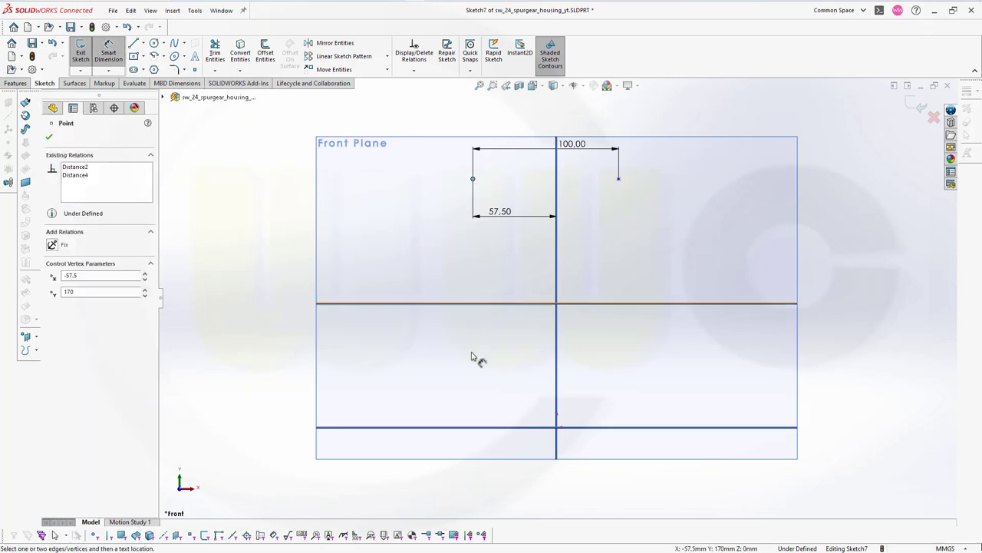
pyautogui.click(465, 427)
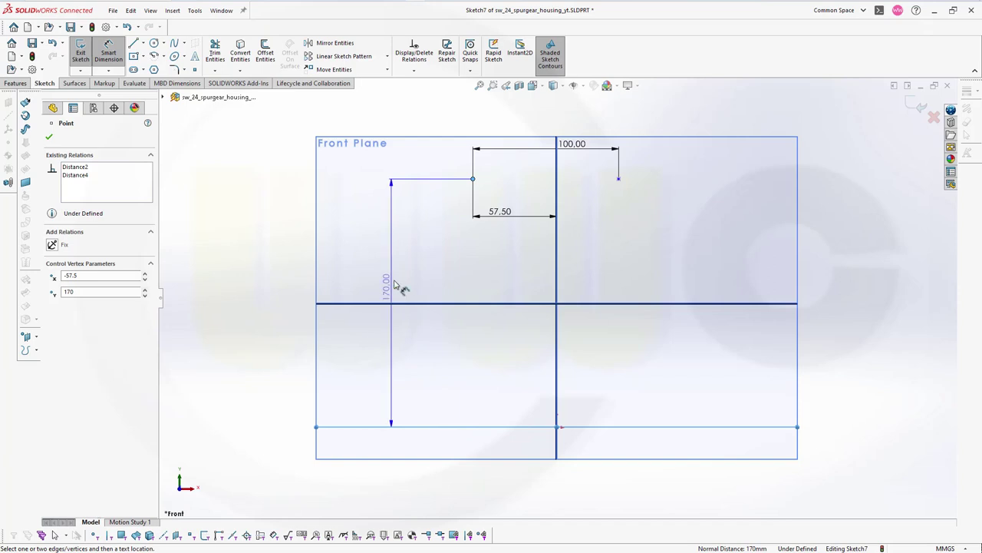
pyautogui.click(394, 280)
pyautogui.write('85')
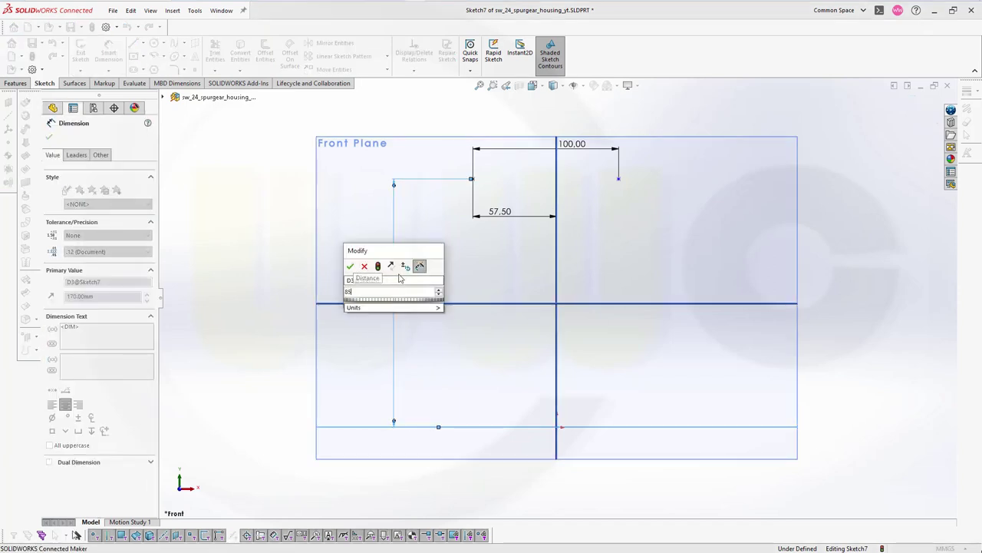
pyautogui.press('Return')
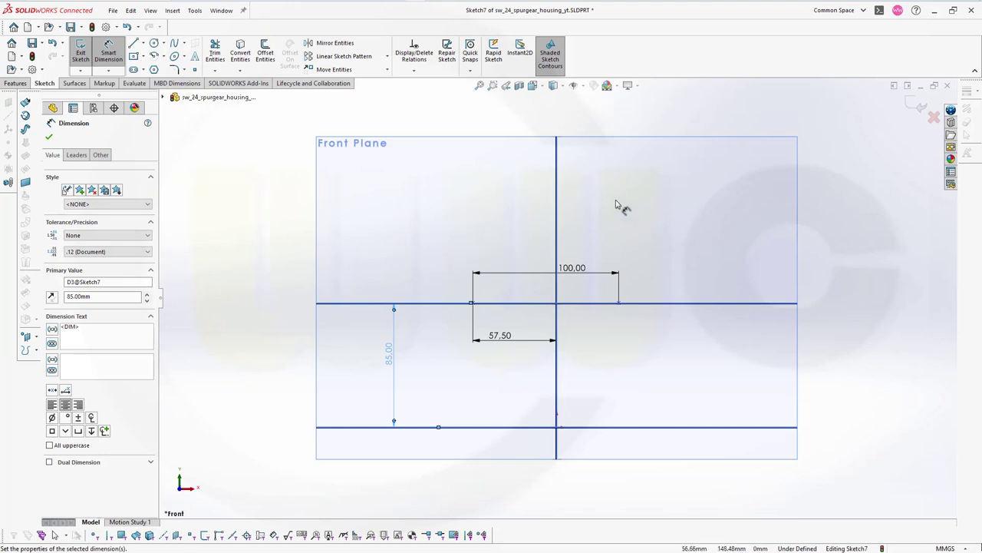
# Step: Exit Sketch7 and rebuild the model
pyautogui.press('Escape')
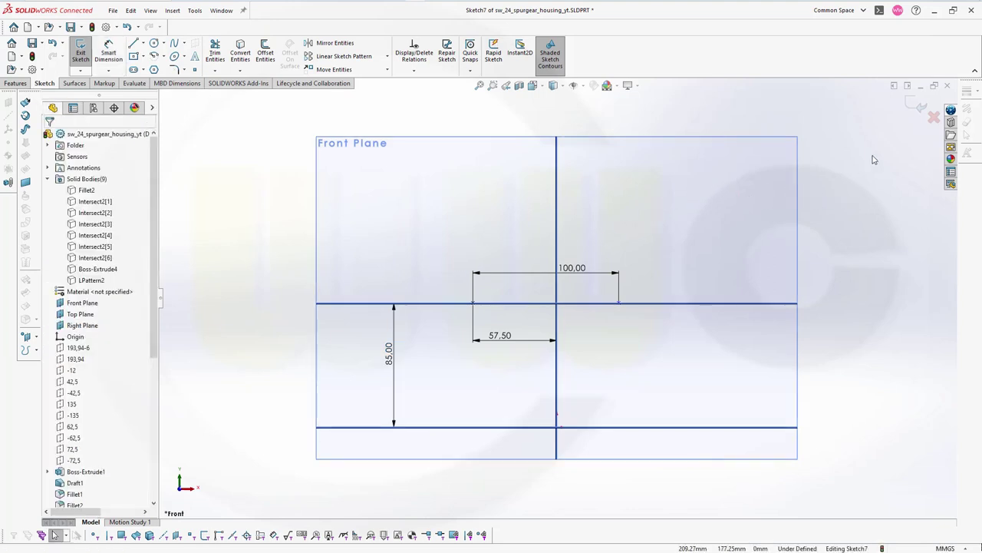
pyautogui.click(917, 107)
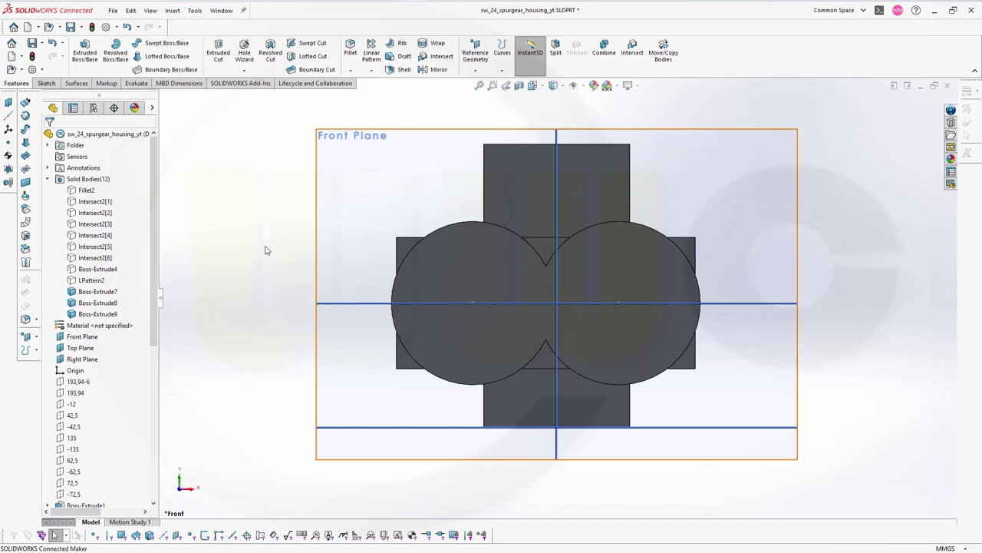
pyautogui.moveTo(238, 291); pyautogui.dragTo(297, 289, button='middle')
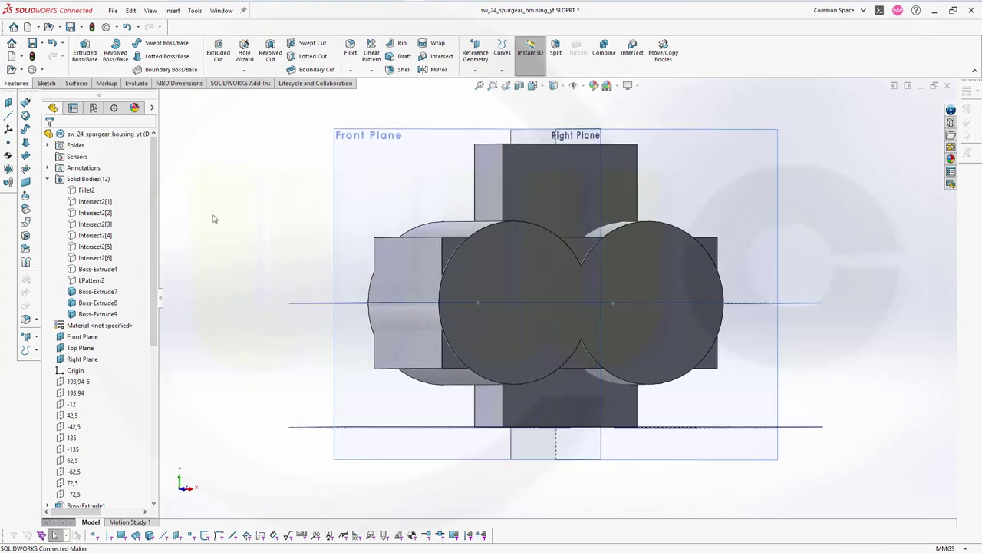
pyautogui.scroll(2, 228, 225)
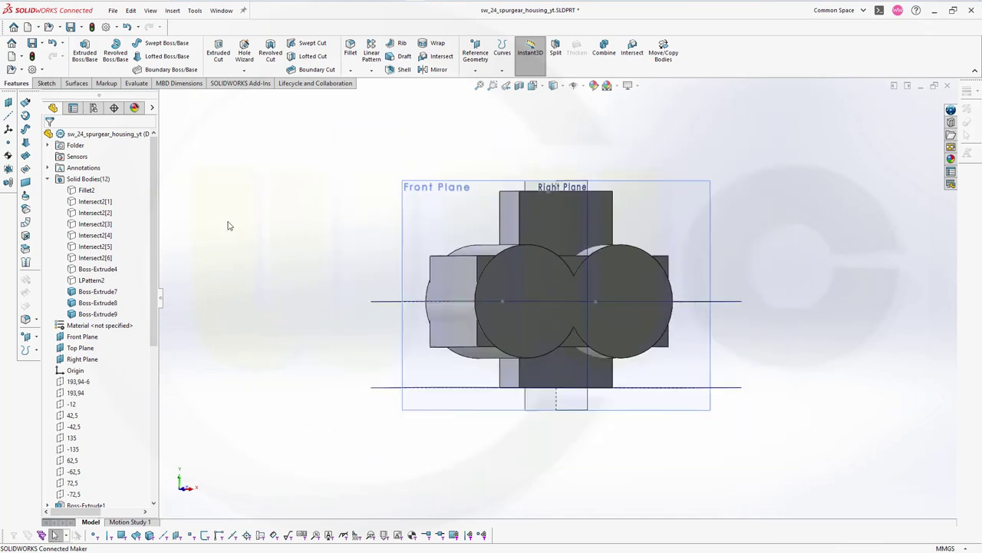
# Step: Show the Fillet2 to LPattern2 bodies again and zoom to fit the housing
pyautogui.click(85, 190)
pyautogui.keyDown('shift'); pyautogui.click(92, 280); pyautogui.keyUp('shift')
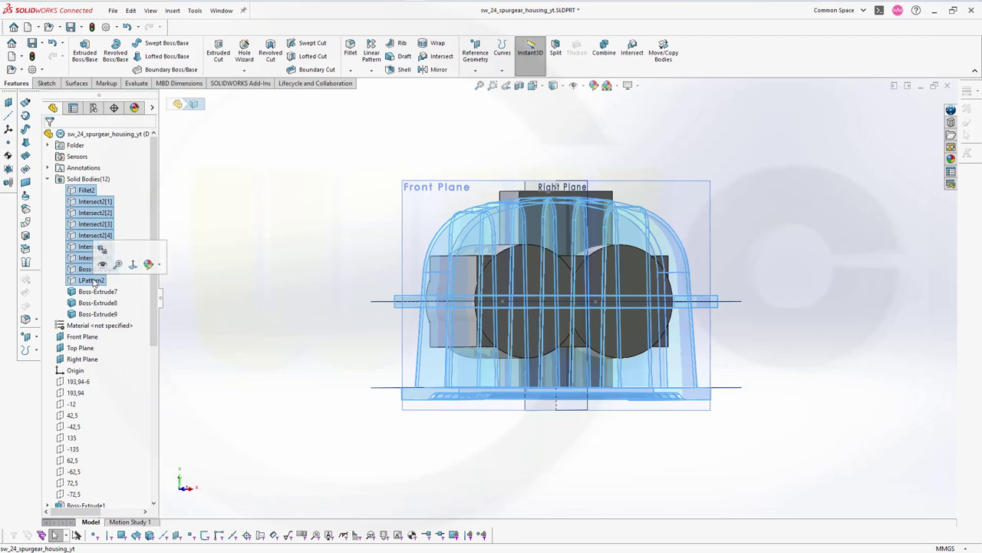
pyautogui.click(105, 264)
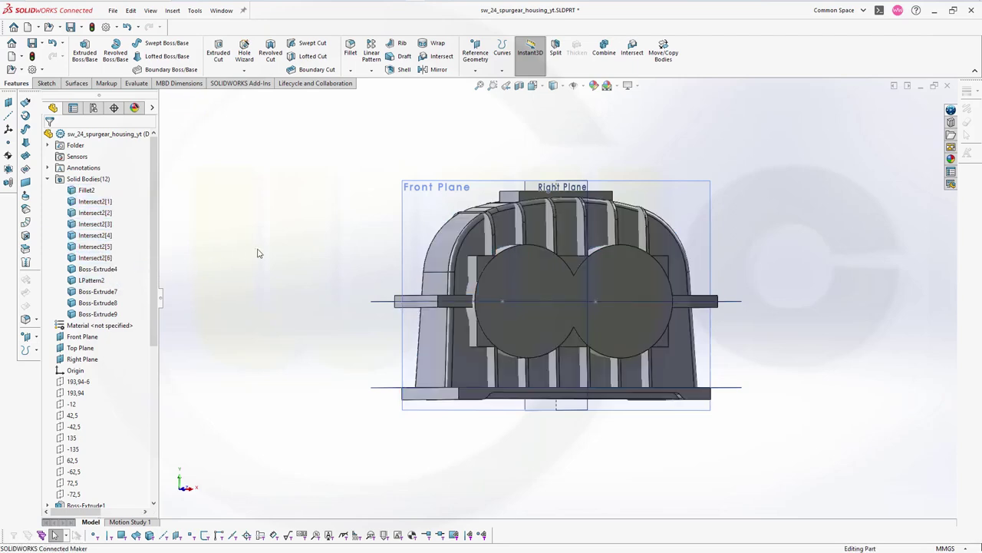
pyautogui.moveTo(318, 261)
pyautogui.mouseDown(button='middle')
pyautogui.moveTo(277, 269)
pyautogui.moveTo(307, 238)
pyautogui.moveTo(346, 238)
pyautogui.moveTo(318, 243)
pyautogui.moveTo(312, 276)
pyautogui.mouseUp(button='middle')
pyautogui.scroll(-2, 590, 438)
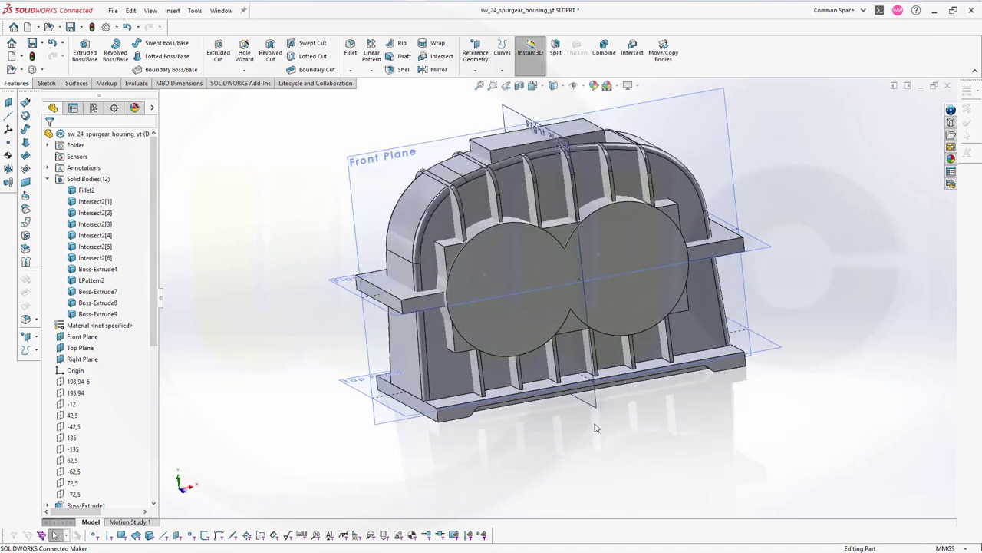
pyautogui.press('z')
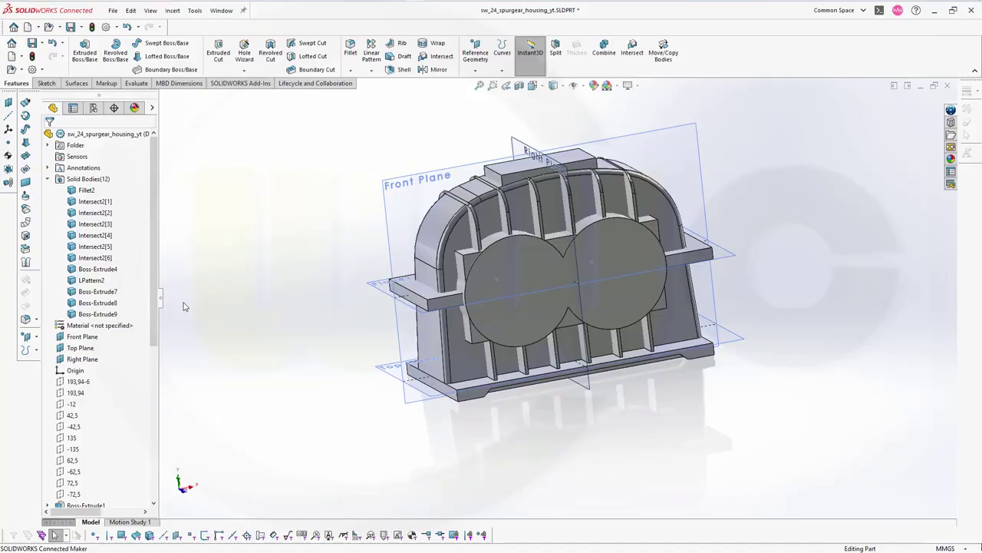
pyautogui.click(87, 190)
pyautogui.keyDown('shift'); pyautogui.click(99, 313); pyautogui.keyUp('shift')
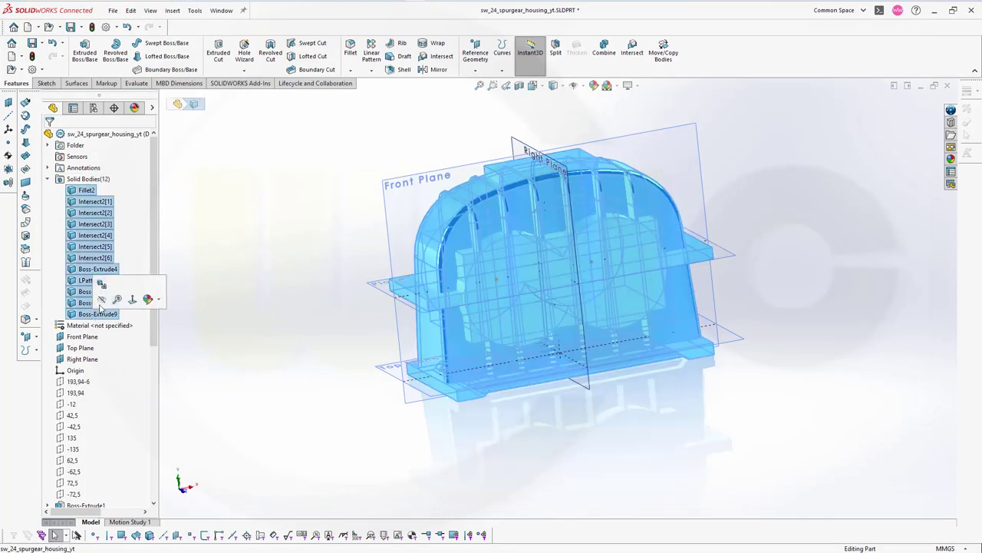
# Step: Hide the selected housing bodies, then begin Sketch12 on the Right Plane
pyautogui.click(140, 296)
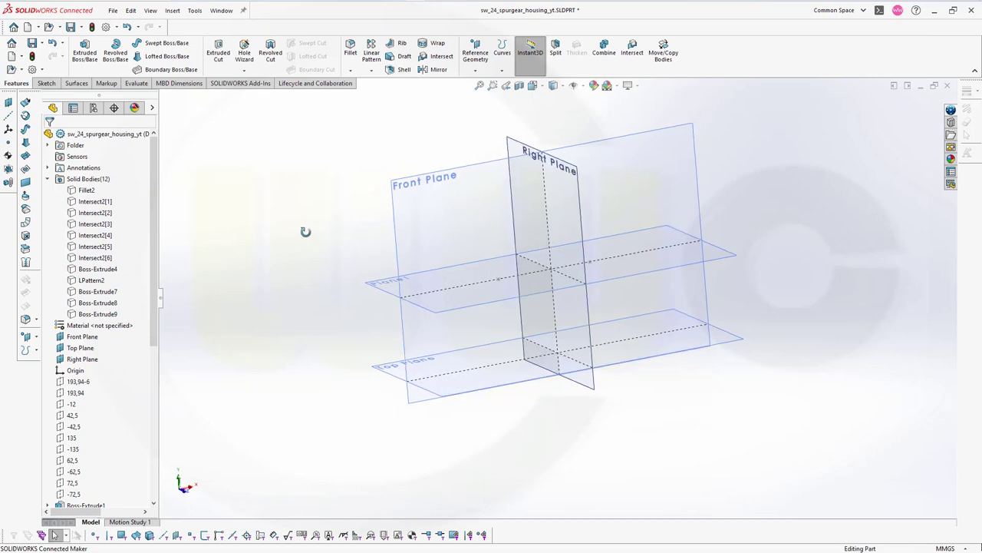
pyautogui.moveTo(306, 231); pyautogui.dragTo(289, 210, button='middle')
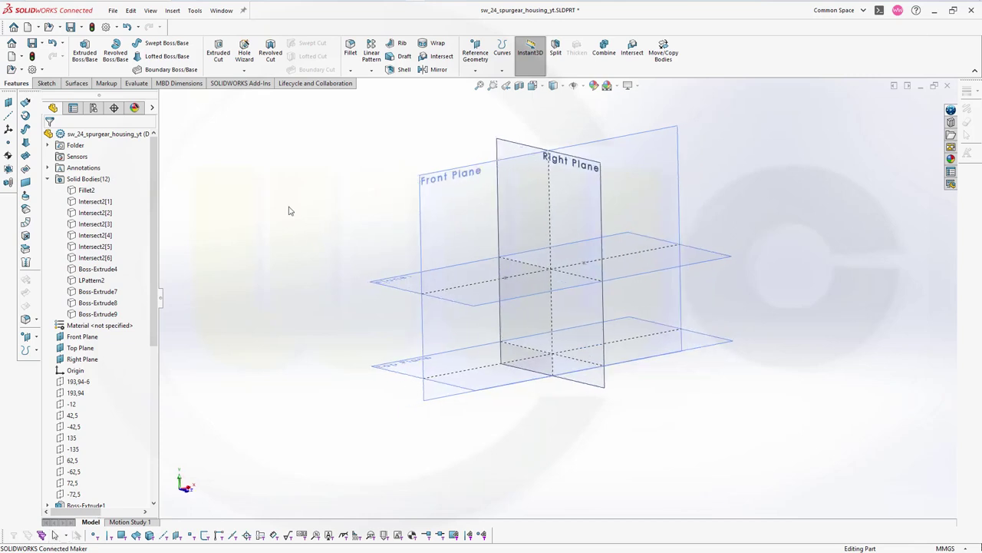
pyautogui.click(511, 145)
pyautogui.click(555, 110)
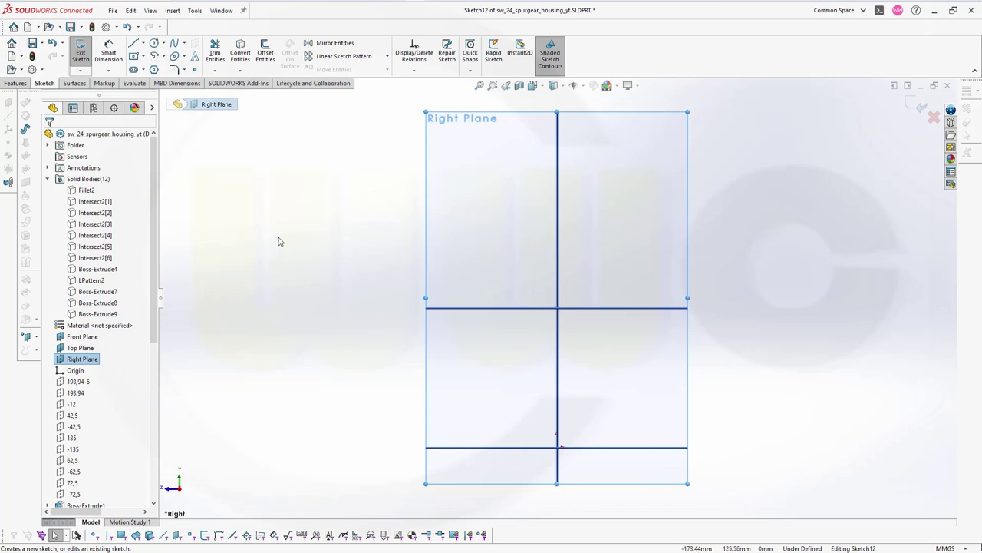
pyautogui.moveTo(292, 274)
pyautogui.mouseDown(button='middle')
pyautogui.moveTo(476, 267)
pyautogui.moveTo(506, 271)
pyautogui.moveTo(503, 280)
pyautogui.mouseUp(button='middle')
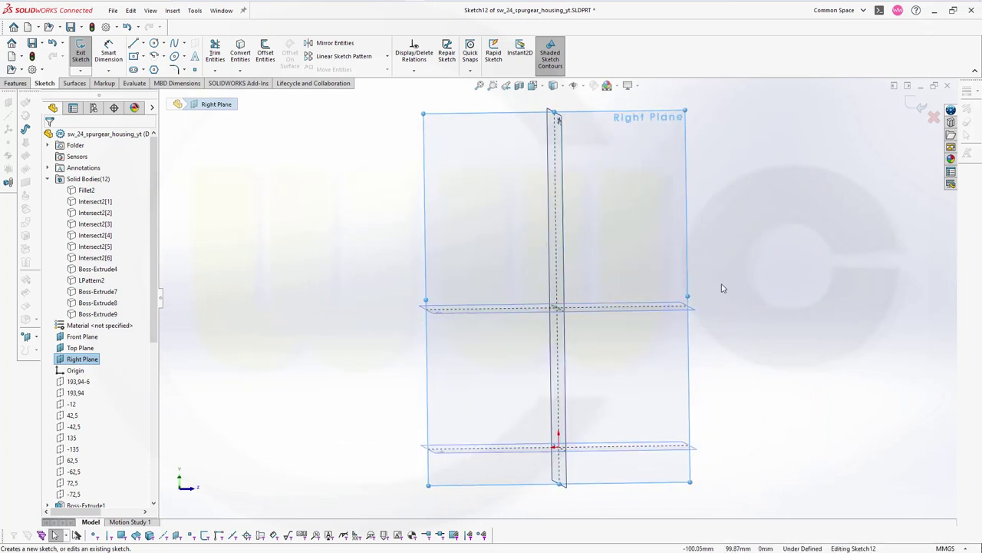
pyautogui.moveTo(719, 283); pyautogui.dragTo(499, 284, button='middle')
# Step: Show all solid bodies from Fillet2 down and check the housing from the side
pyautogui.click(87, 190)
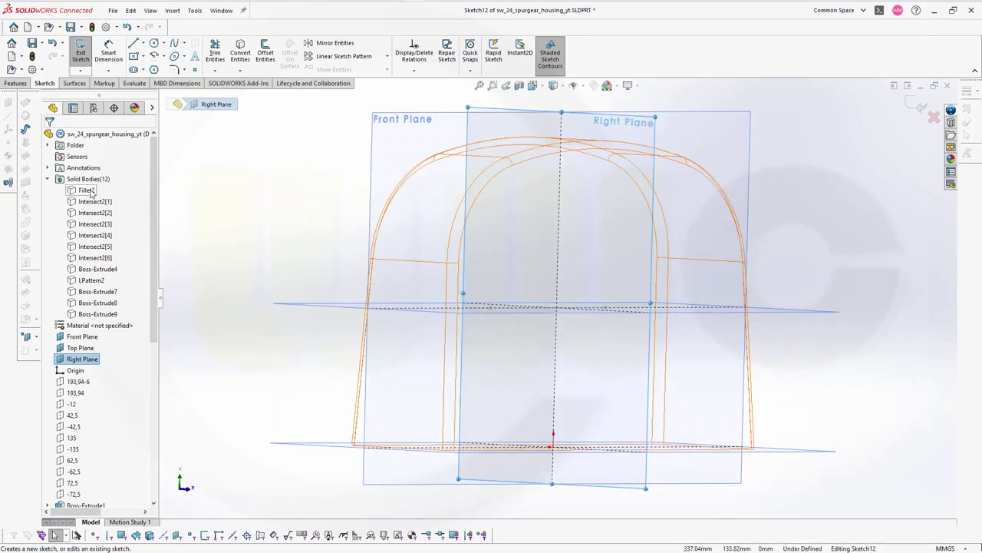
pyautogui.keyDown('shift'); pyautogui.click(96, 314); pyautogui.keyUp('shift')
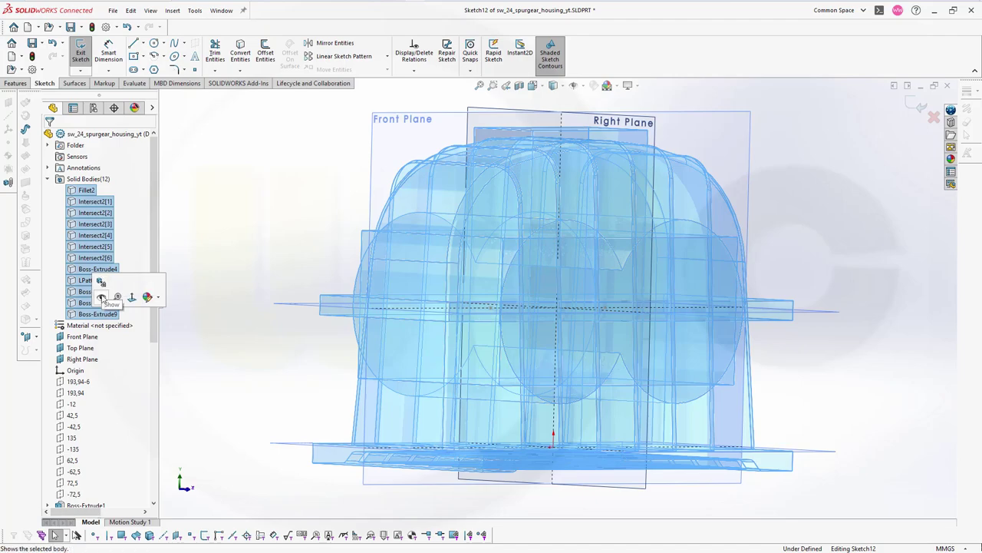
pyautogui.click(101, 297)
pyautogui.click(285, 241)
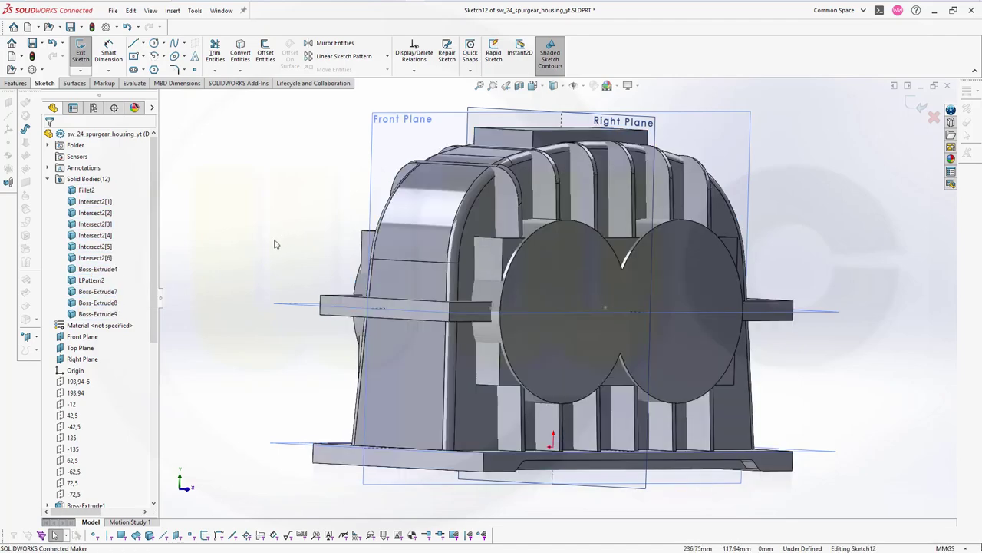
pyautogui.moveTo(276, 244)
pyautogui.mouseDown(button='middle')
pyautogui.moveTo(317, 234)
pyautogui.moveTo(338, 244)
pyautogui.moveTo(256, 246)
pyautogui.moveTo(325, 239)
pyautogui.moveTo(271, 233)
pyautogui.mouseUp(button='middle')
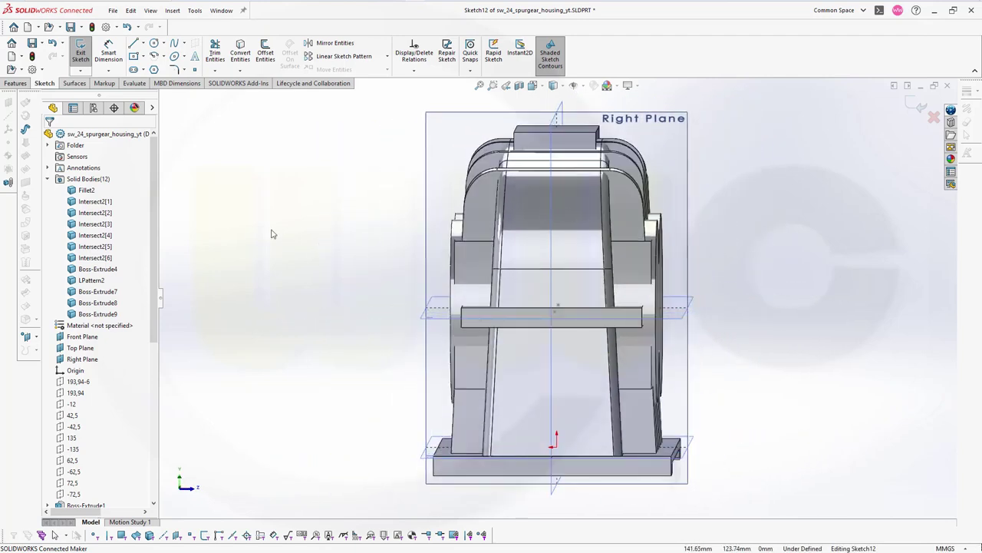
# Step: Hide all 12 solid bodies again
pyautogui.click(86, 190)
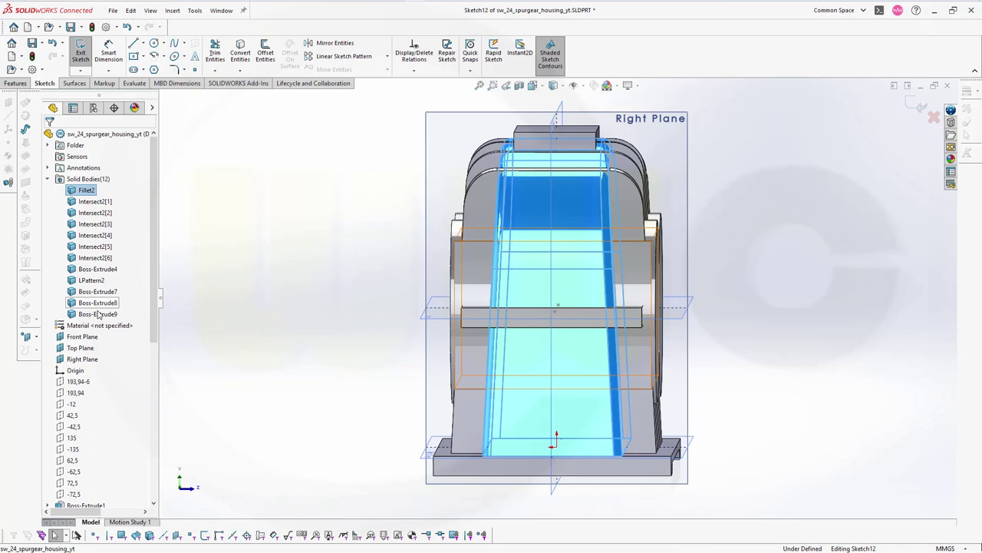
pyautogui.keyDown('shift'); pyautogui.click(97, 315); pyautogui.keyUp('shift')
pyautogui.rightClick(98, 315)
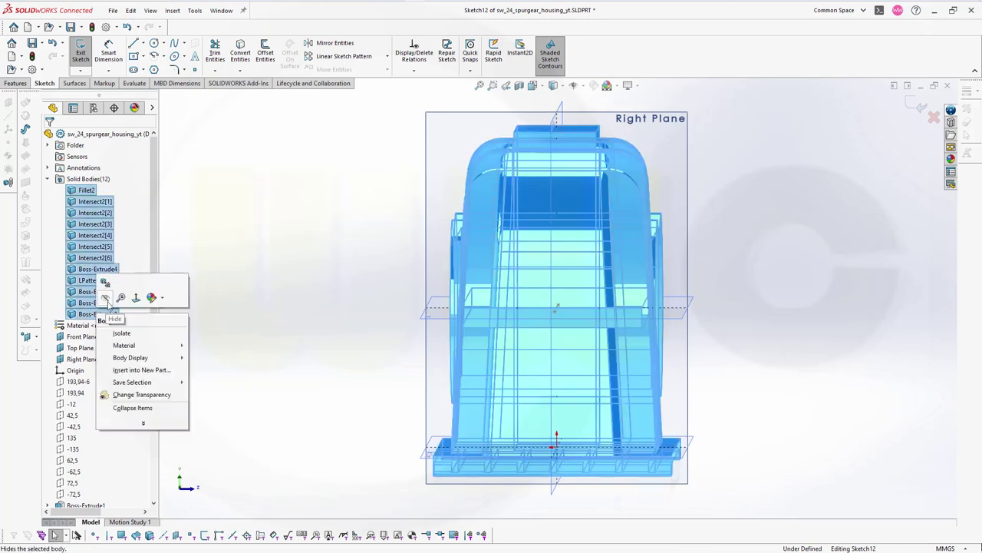
pyautogui.click(198, 222)
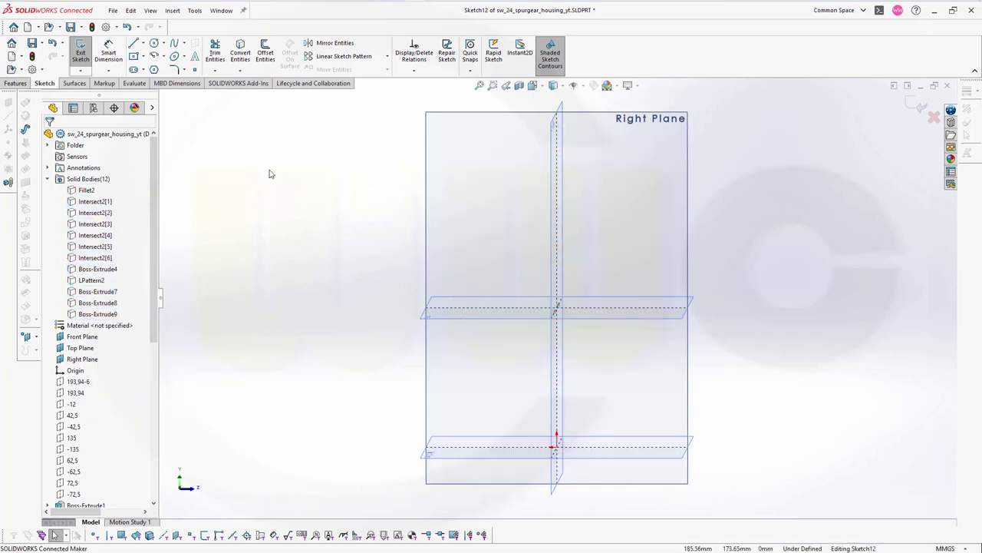
pyautogui.moveTo(293, 210); pyautogui.dragTo(297, 208, button='middle')
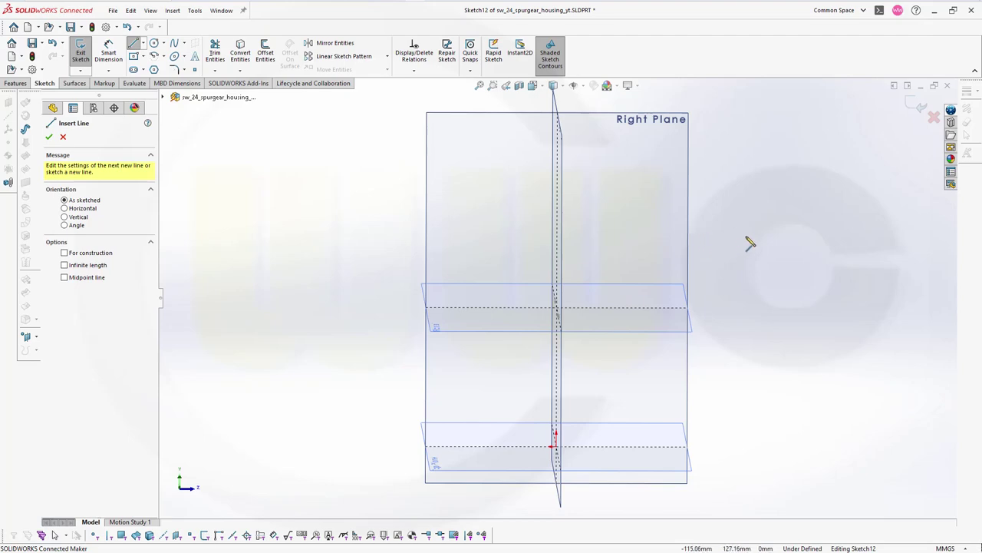
# Step: View the Right Plane normal and draw a closed six-line L-profile beside the planes
pyautogui.press('space')
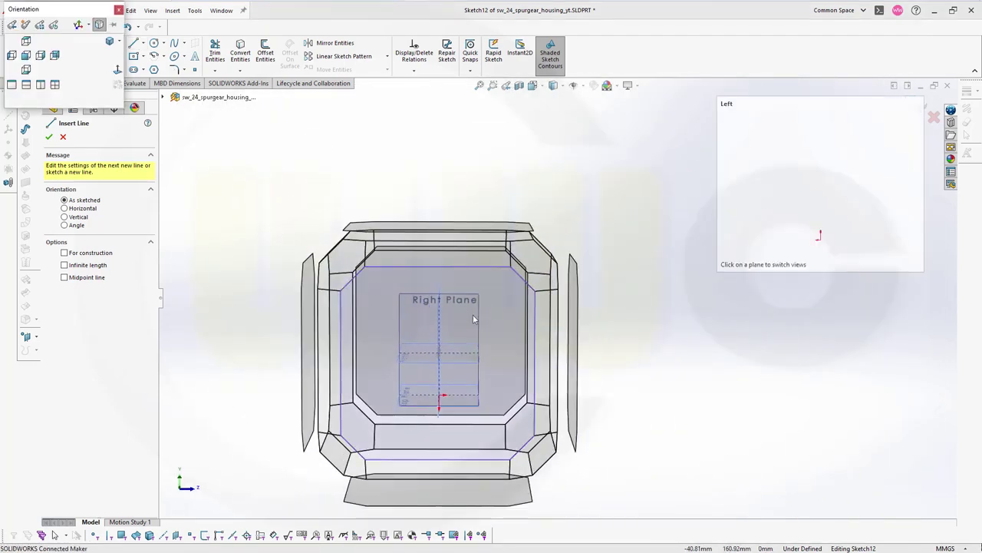
pyautogui.click(498, 311)
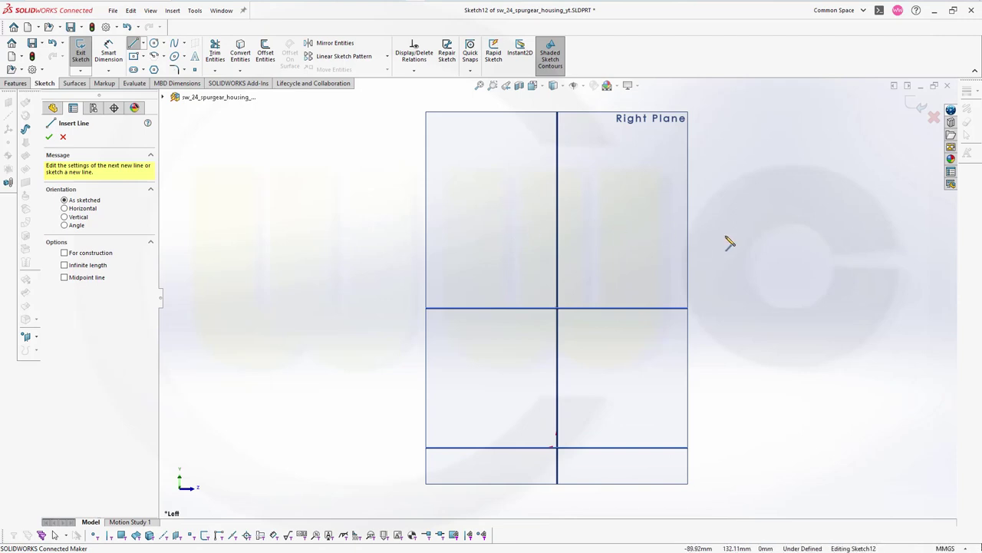
pyautogui.click(751, 225)
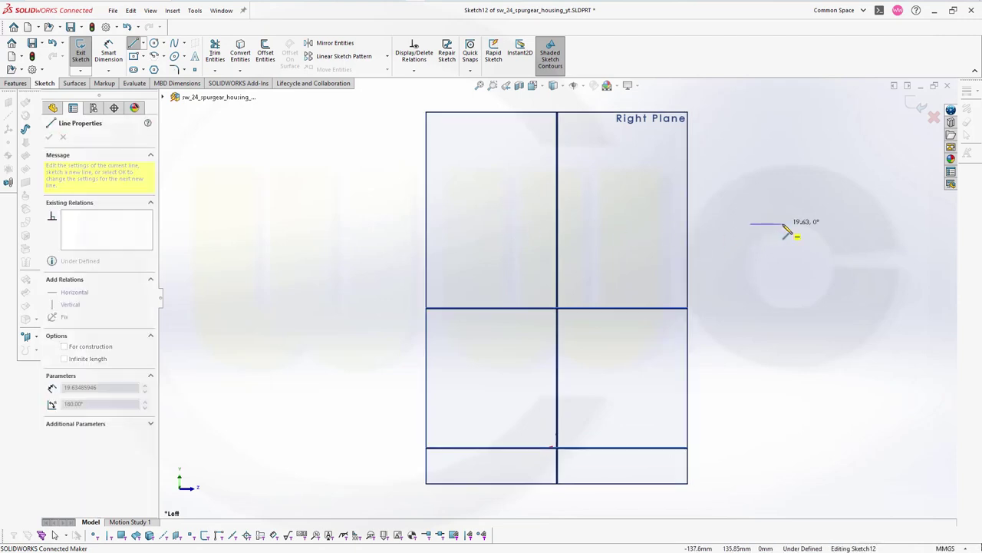
pyautogui.click(784, 224)
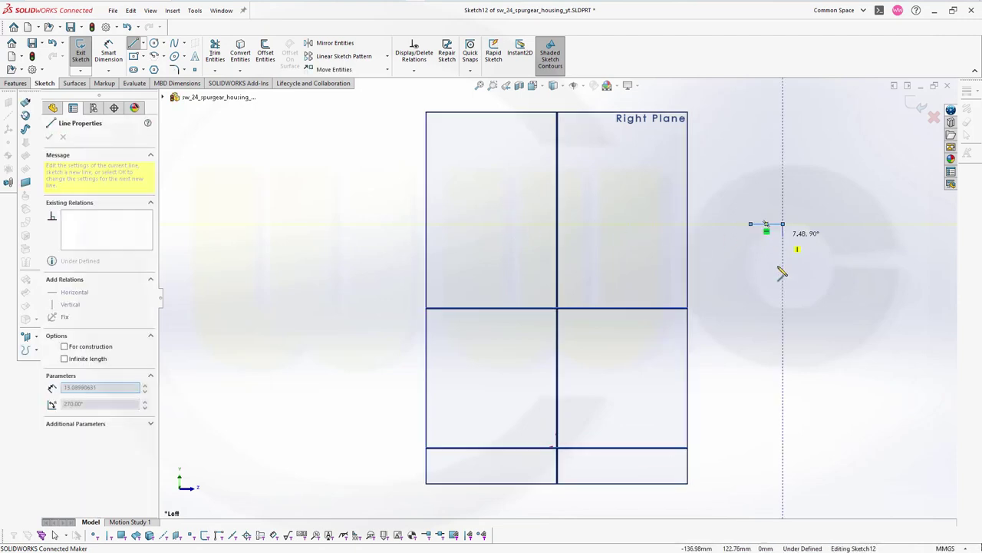
pyautogui.click(783, 320)
pyautogui.click(705, 320)
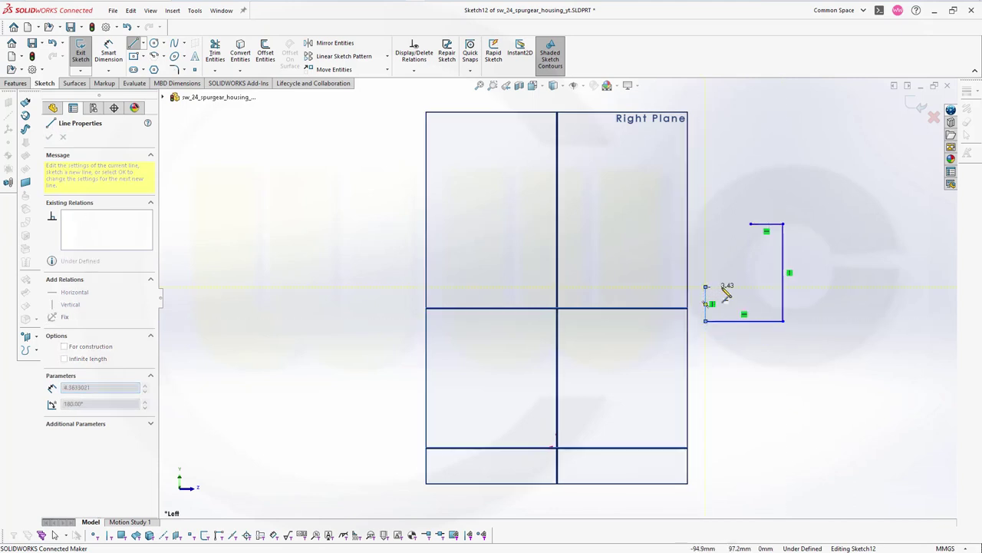
pyautogui.click(705, 287)
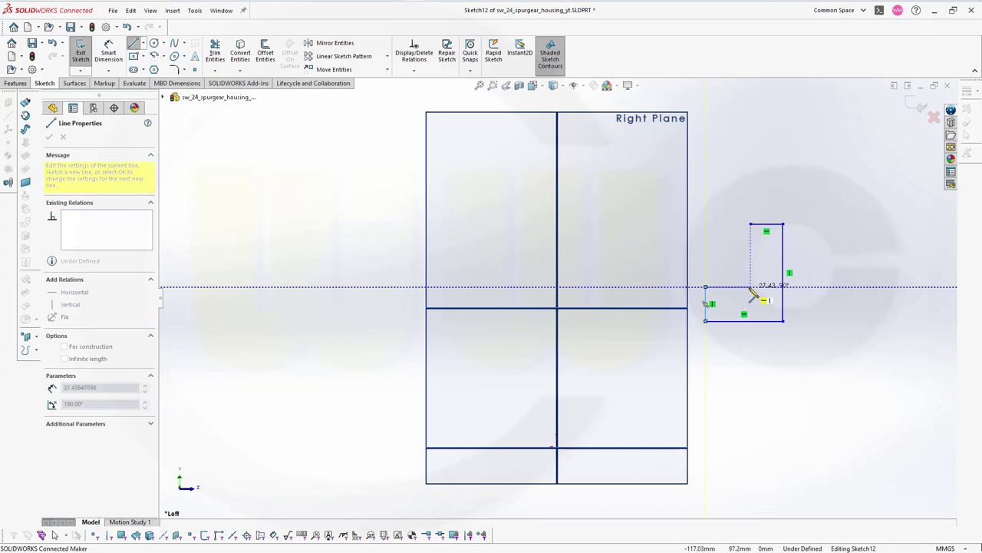
pyautogui.click(751, 287)
pyautogui.click(751, 224)
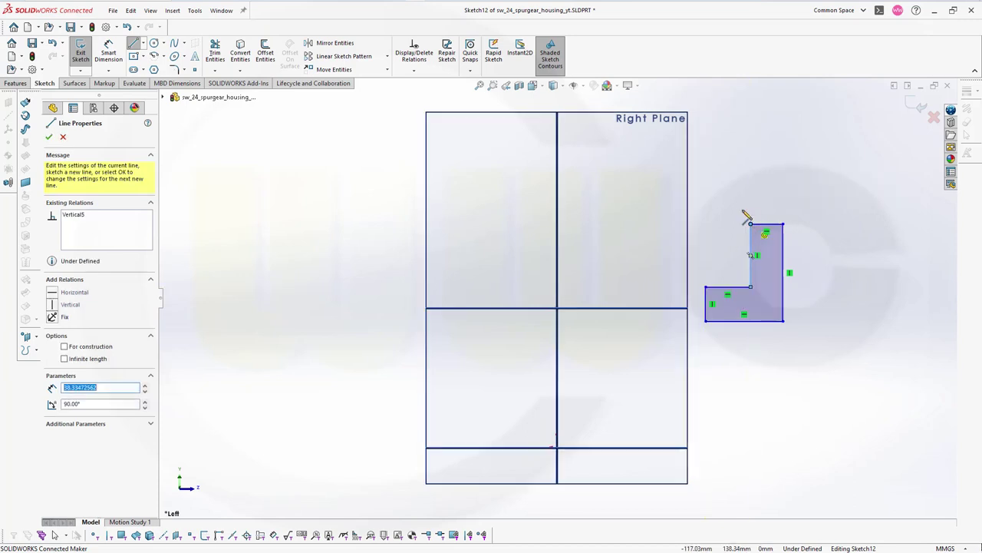
pyautogui.press('Escape')
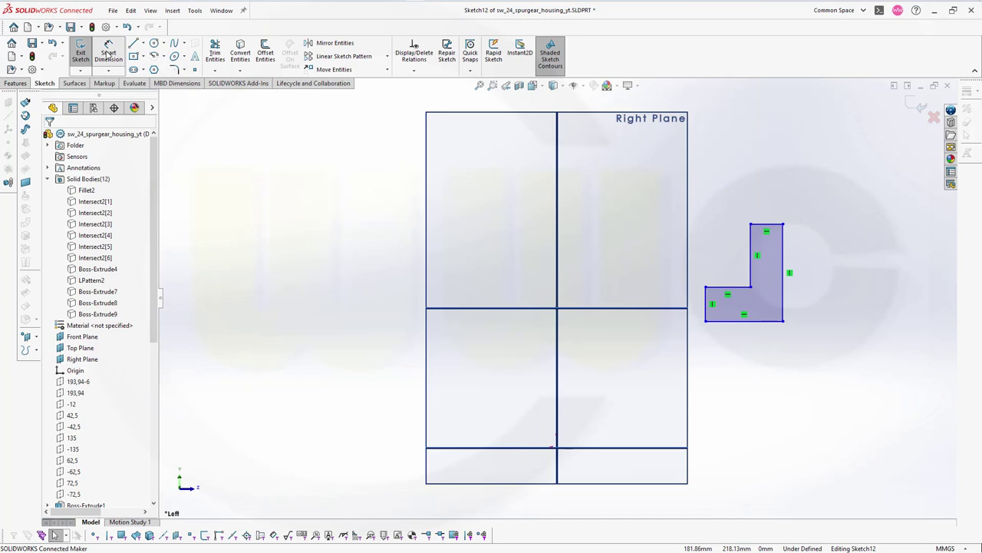
# Step: Dimension the profile's top width to 30 and its overall height to 70
pyautogui.click(752, 249)
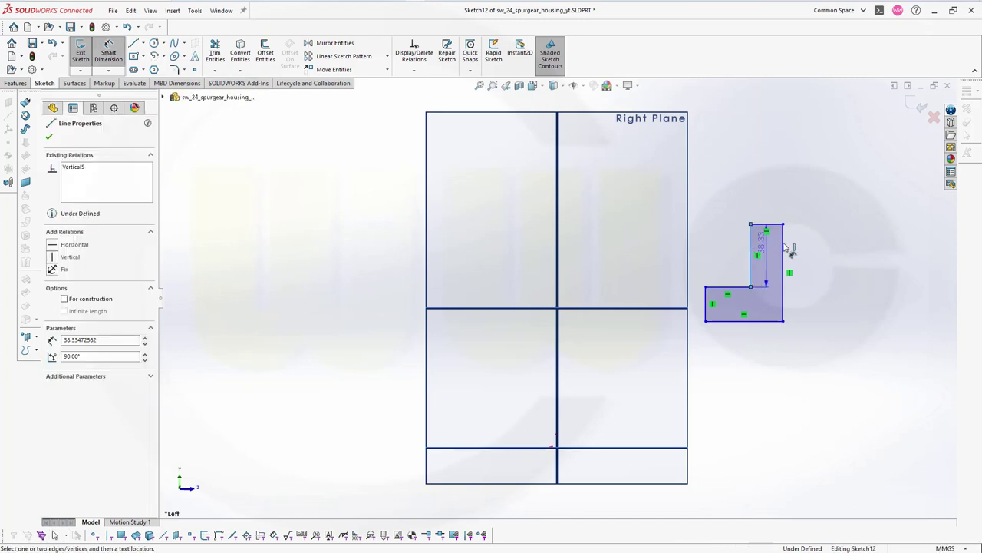
pyautogui.click(783, 247)
pyautogui.click(775, 202)
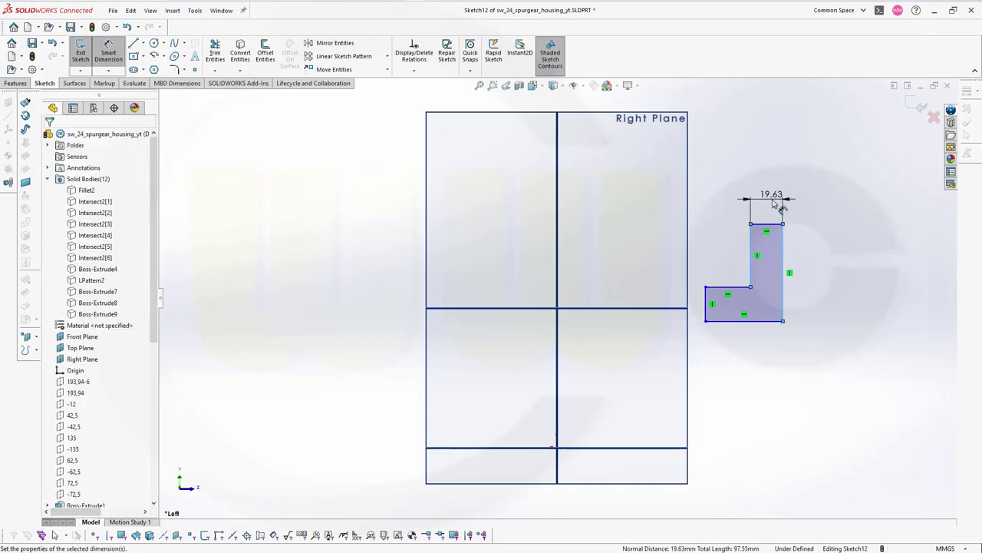
pyautogui.write('30')
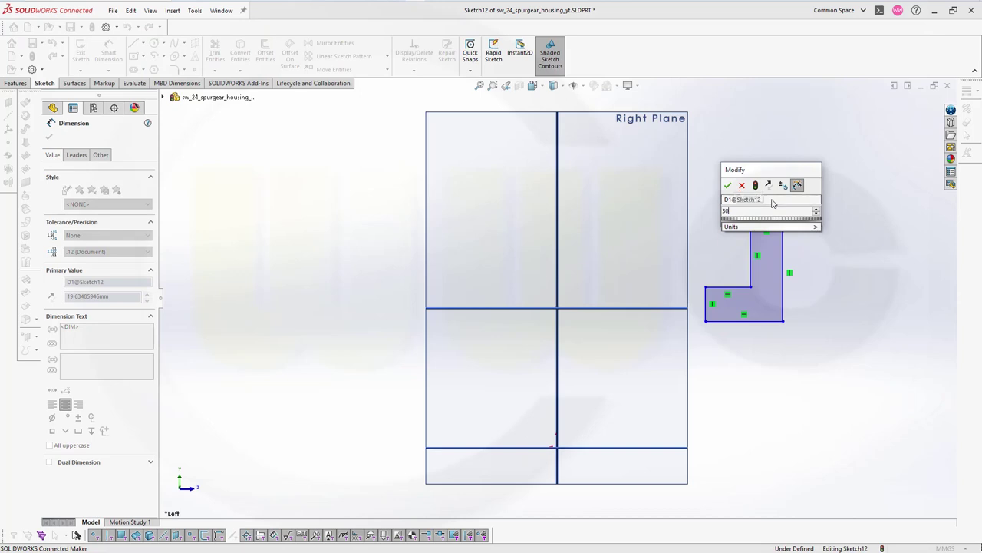
pyautogui.press('Return')
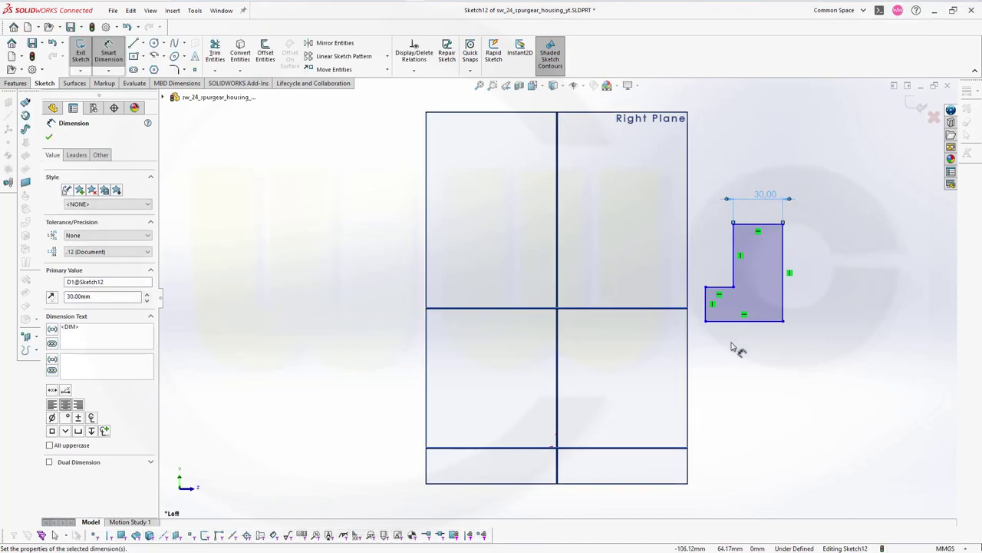
pyautogui.click(768, 224)
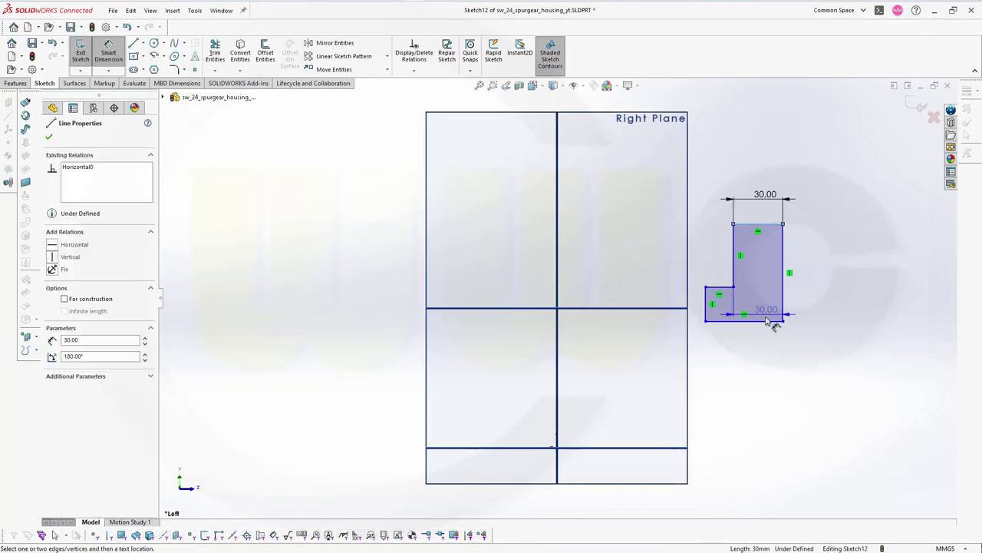
pyautogui.click(768, 321)
pyautogui.click(814, 274)
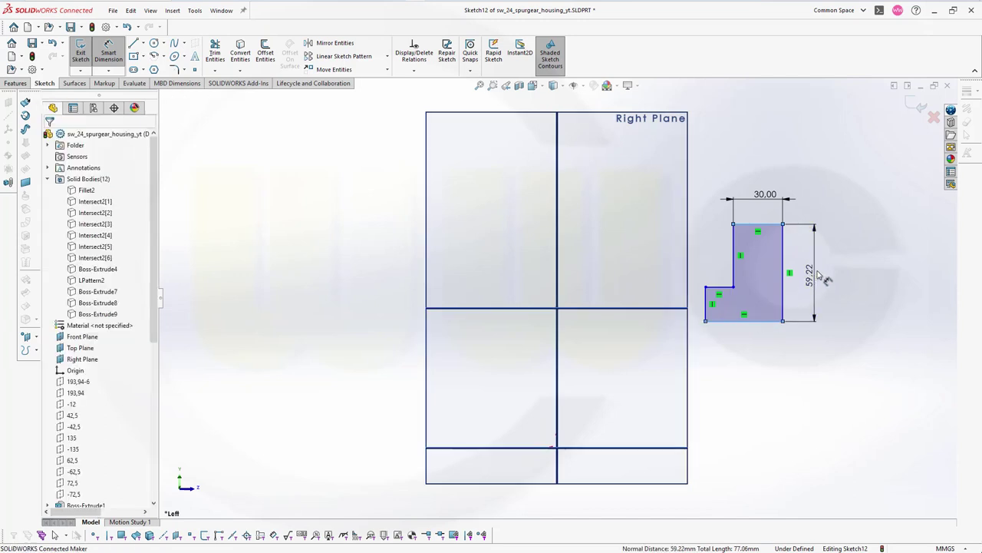
pyautogui.write('70')
pyautogui.press('Return')
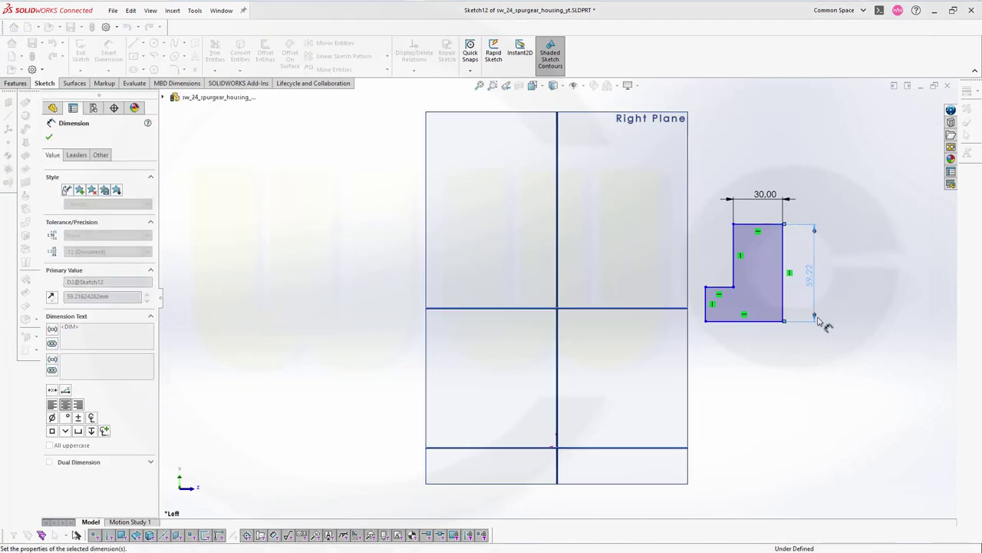
# Step: Dimension the base width to 40 and the step height to 15
pyautogui.click(706, 311)
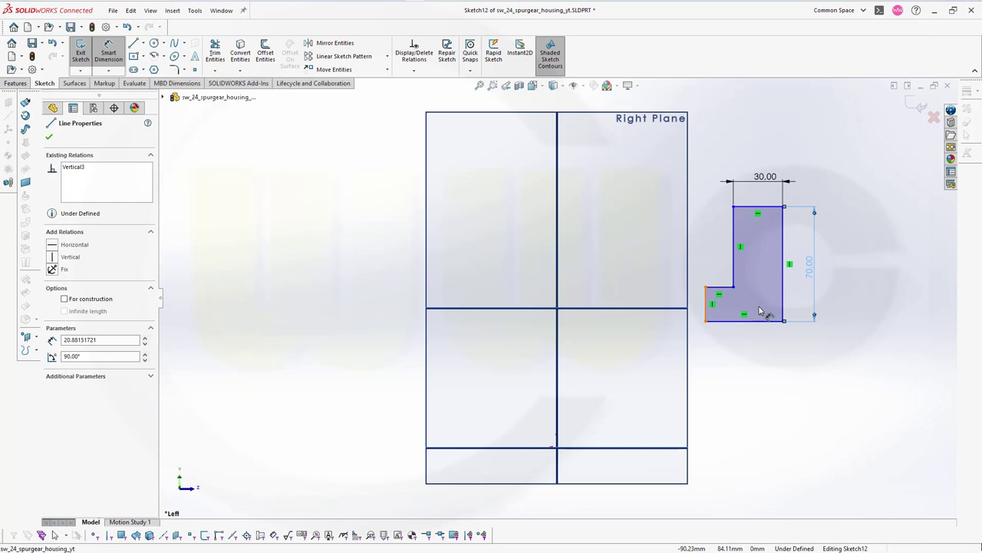
pyautogui.click(791, 304)
pyautogui.click(748, 356)
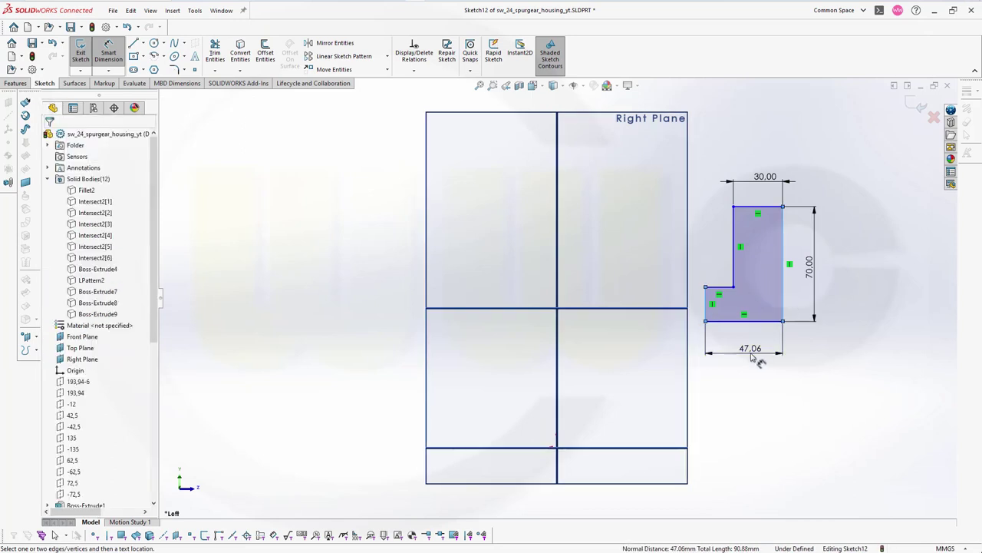
pyautogui.write('40')
pyautogui.press('Return')
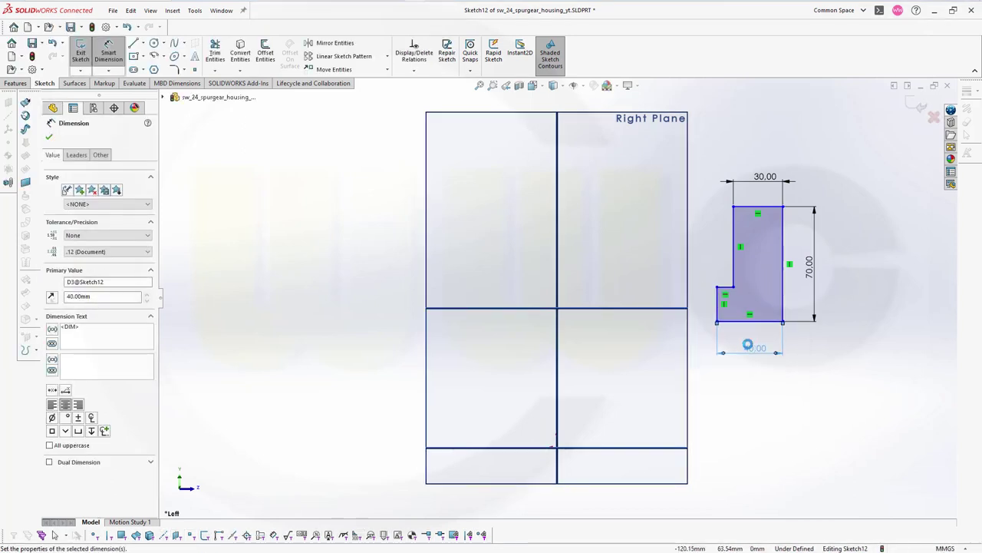
pyautogui.scroll(-2, 735, 318)
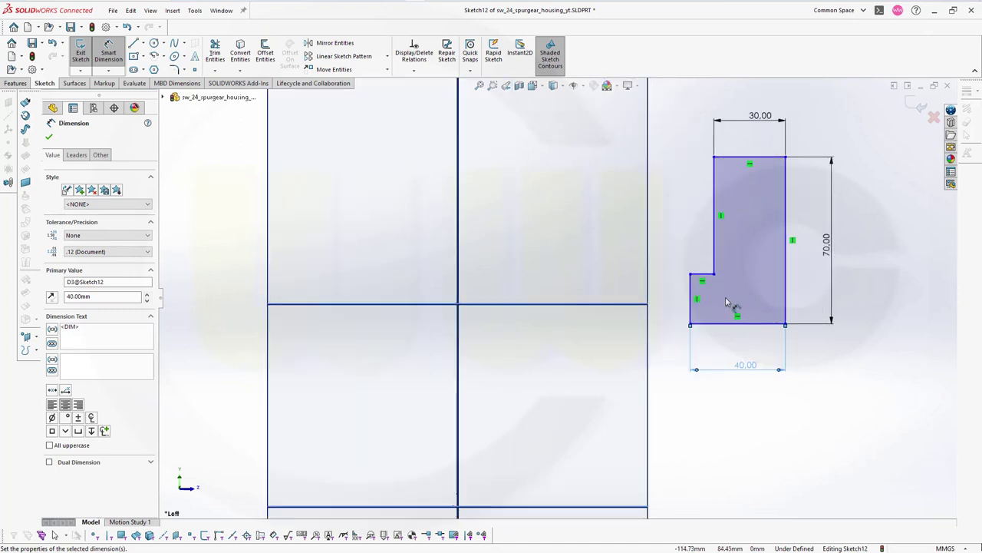
pyautogui.click(706, 323)
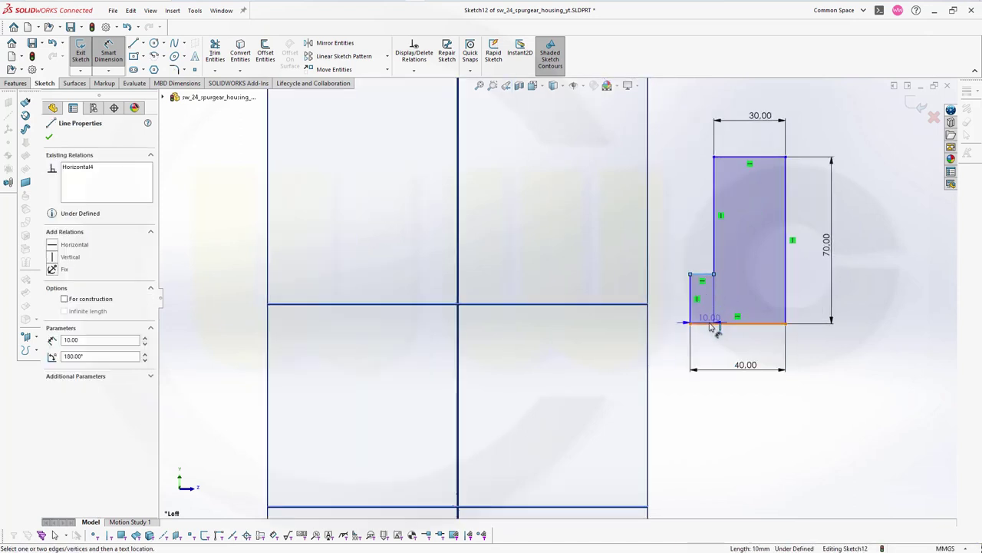
pyautogui.click(678, 309)
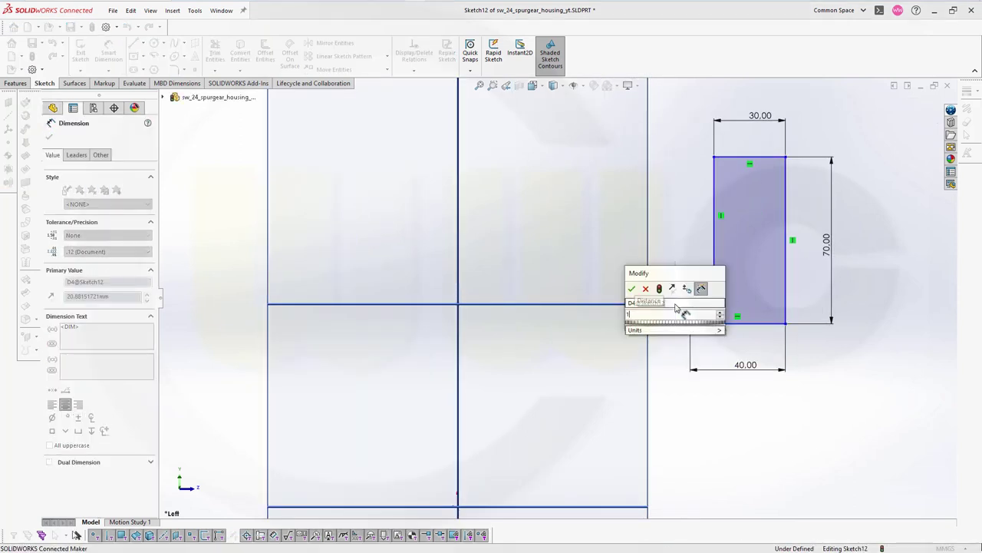
pyautogui.write('15')
pyautogui.press('Return')
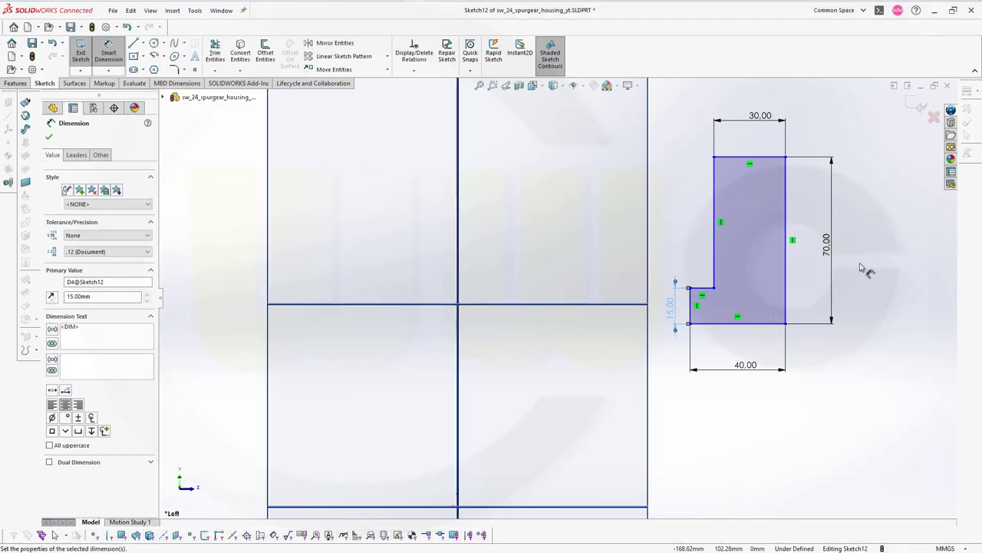
pyautogui.press('Escape')
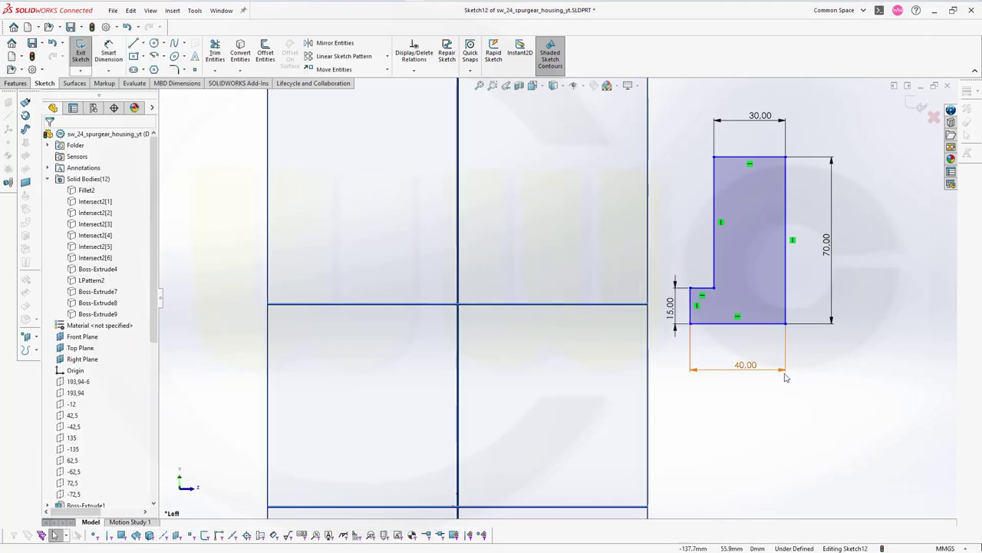
pyautogui.scroll(2, 747, 397)
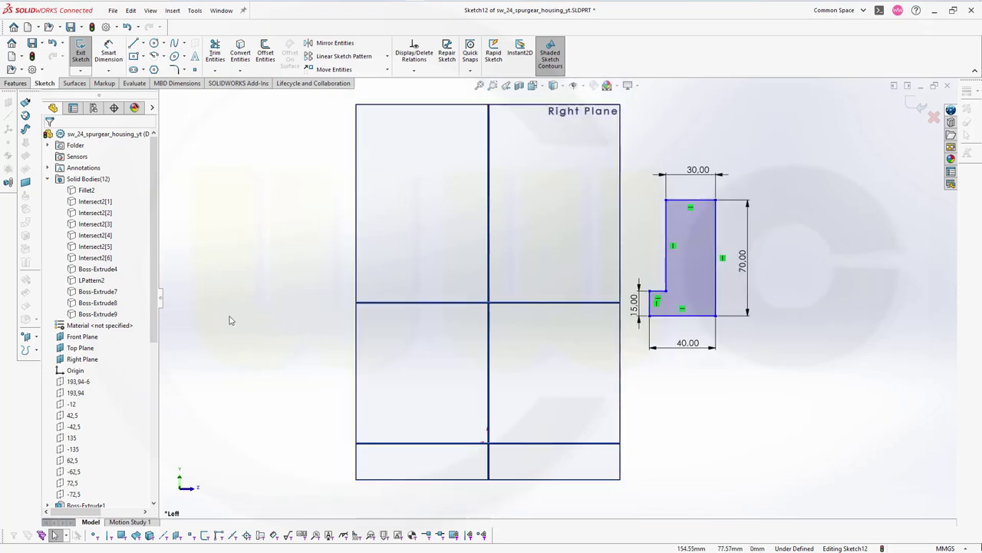
# Step: Show the -12 sketch and make the profile's bottom edge collinear with it
pyautogui.scroll(-1, 116, 409)
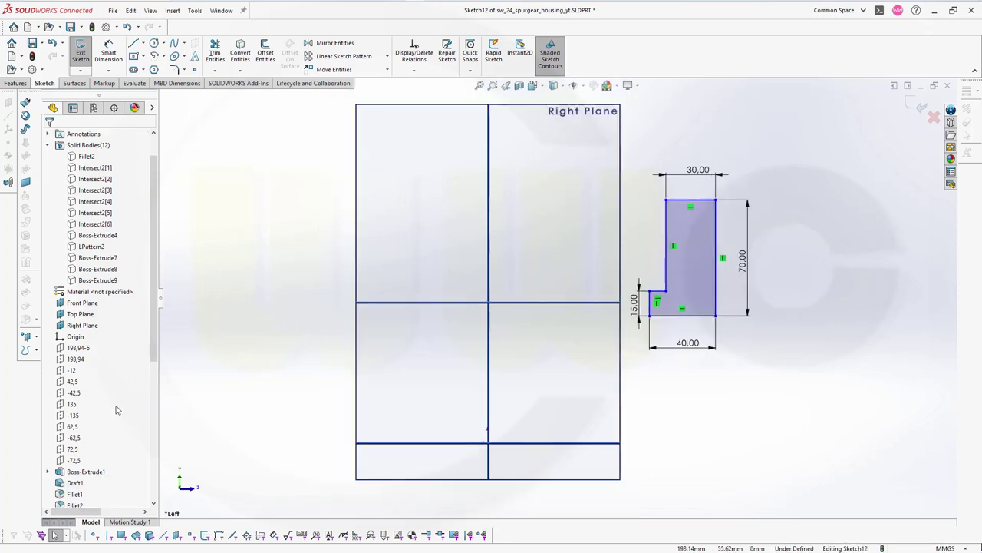
pyautogui.click(71, 370)
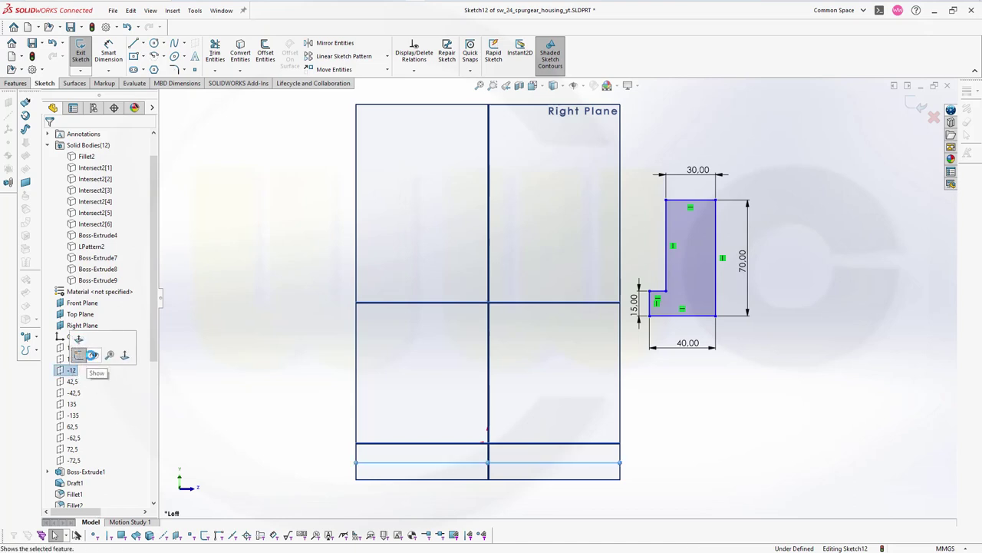
pyautogui.click(91, 355)
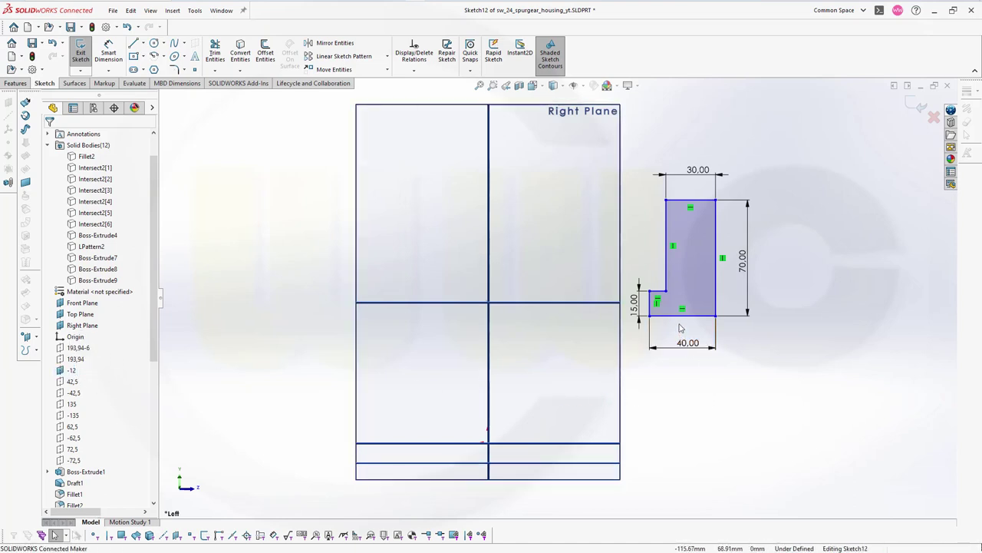
pyautogui.click(679, 315)
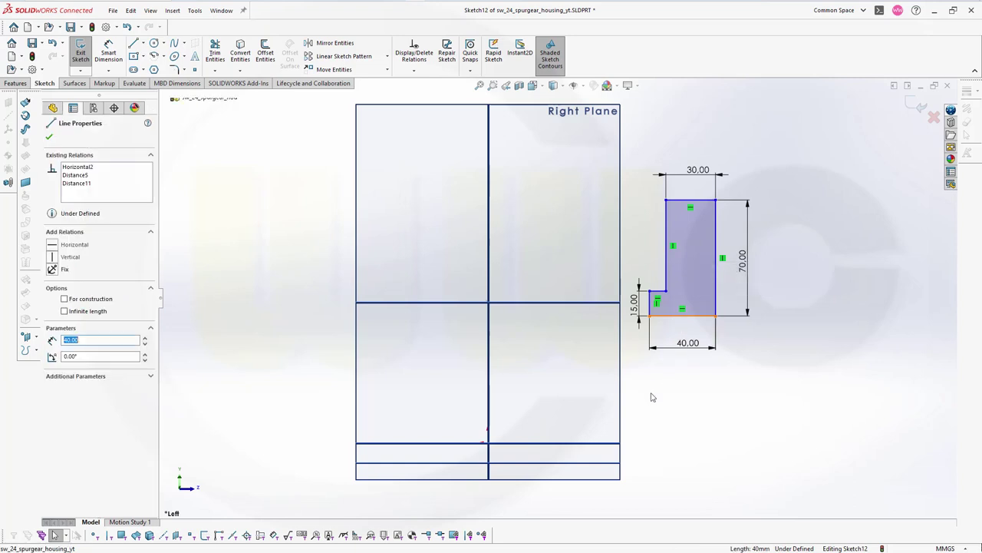
pyautogui.keyDown('ctrl'); pyautogui.click(574, 463); pyautogui.keyUp('ctrl')
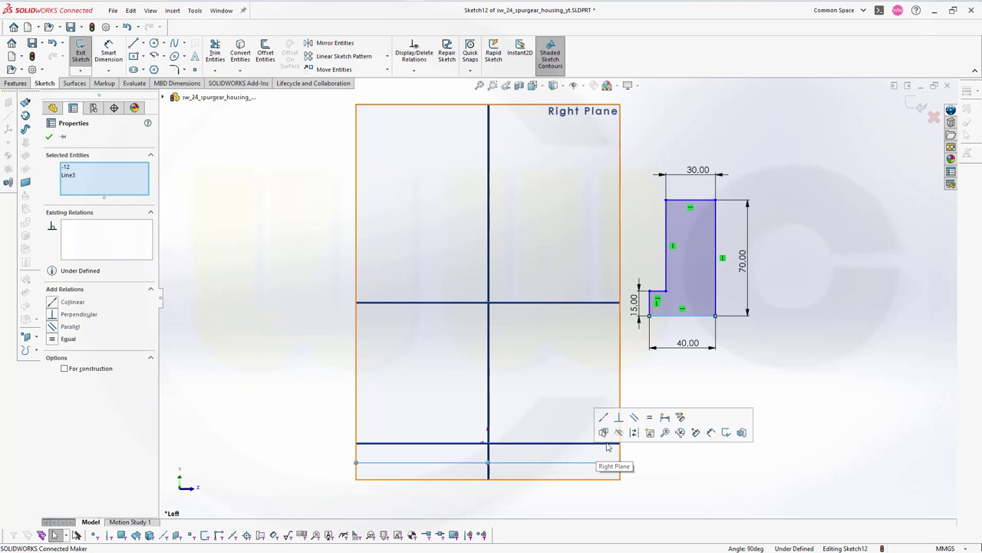
pyautogui.click(603, 417)
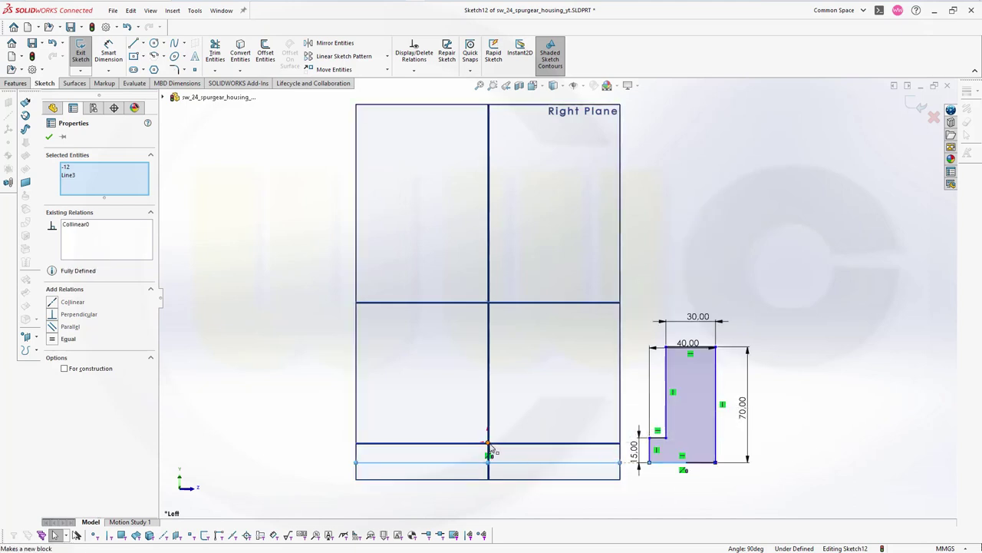
pyautogui.press('Escape')
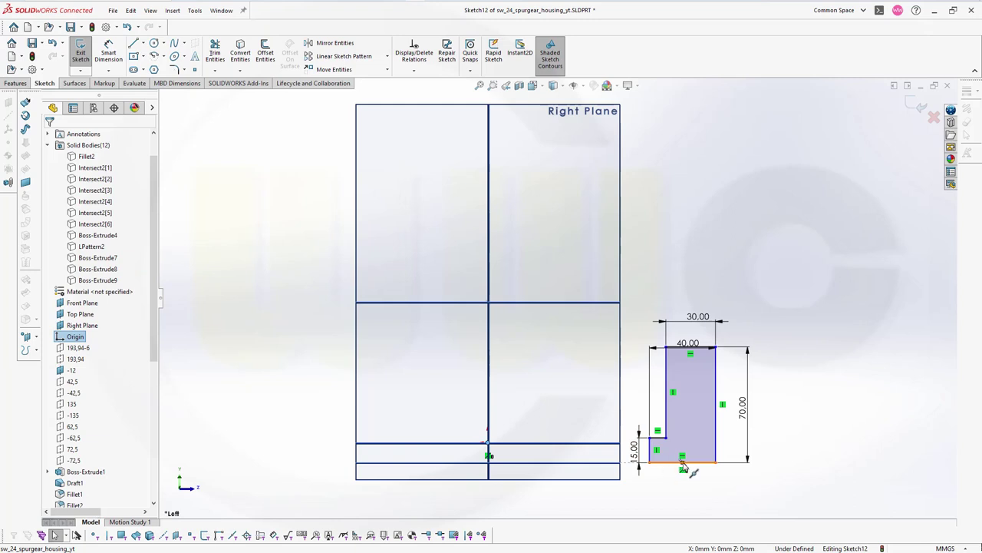
# Step: Make the profile's bottom point vertical with the origin and exit the sketch
pyautogui.keyDown('ctrl'); pyautogui.click(682, 462); pyautogui.keyUp('ctrl')
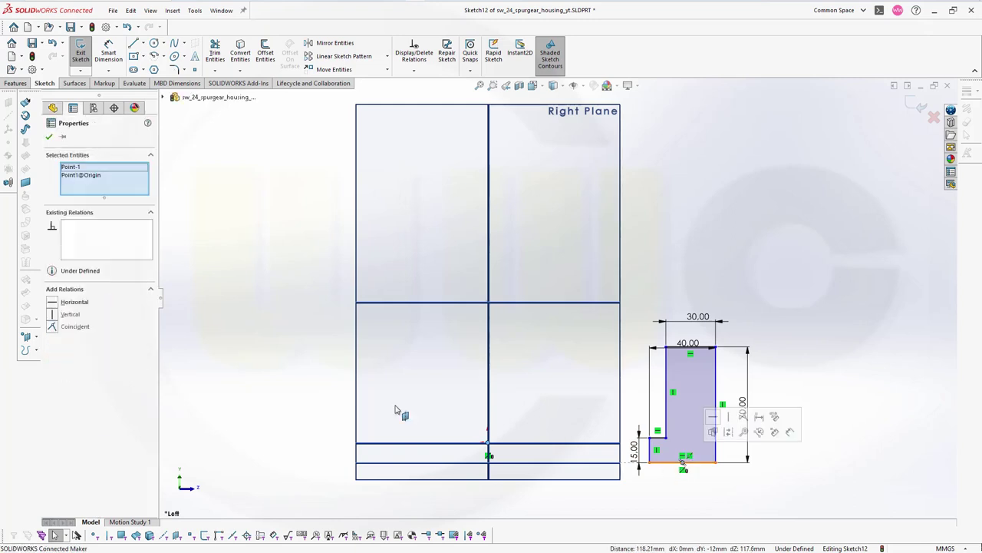
pyautogui.click(53, 315)
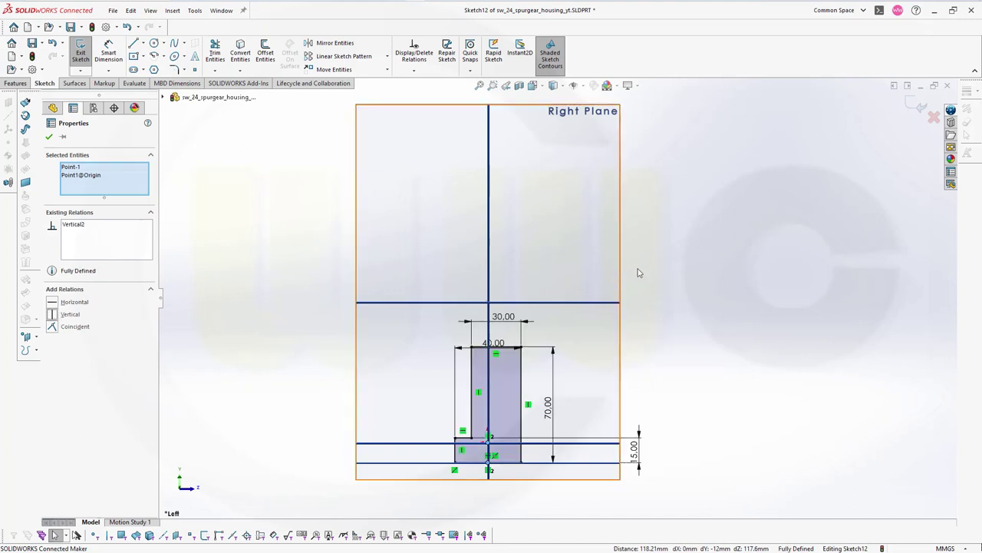
pyautogui.click(688, 266)
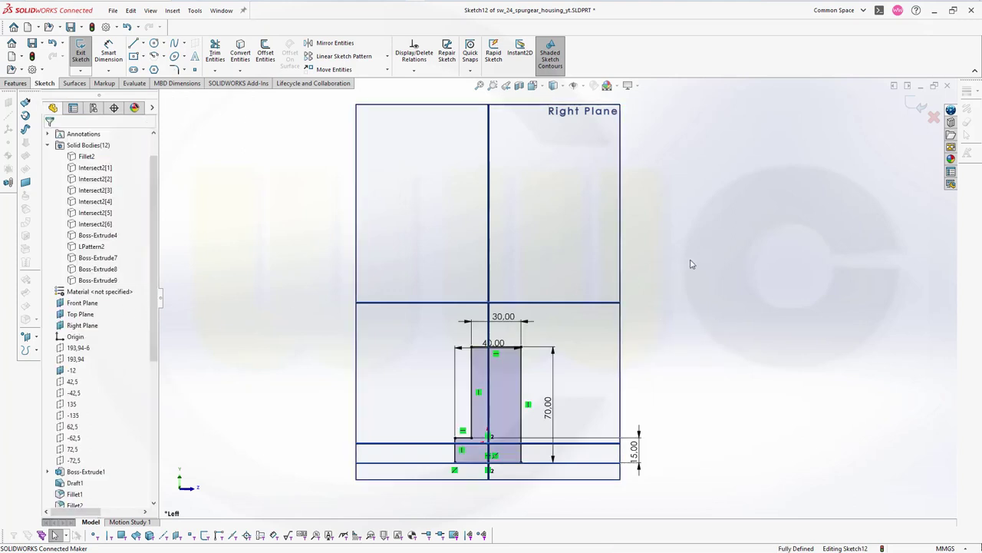
pyautogui.click(919, 108)
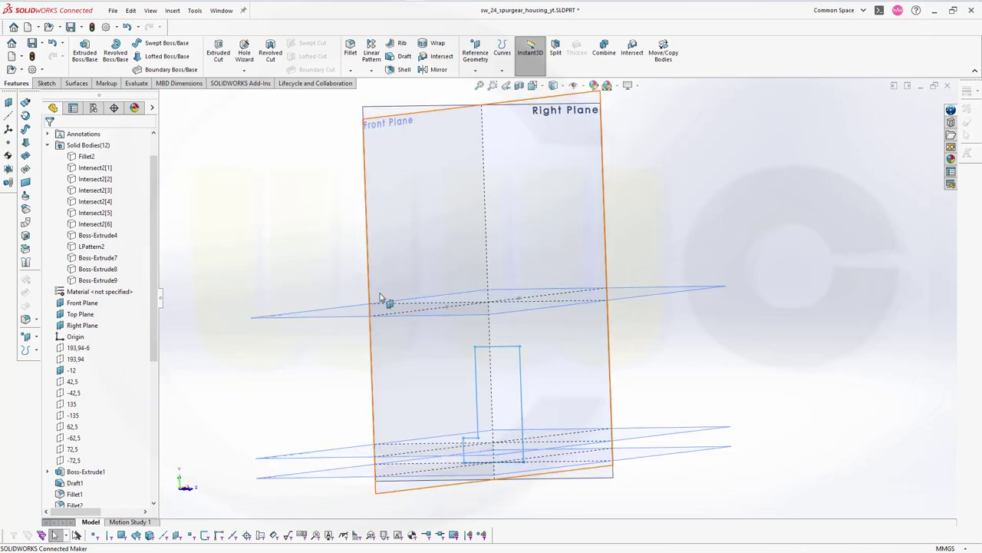
# Step: Extrude Sketch12 with Direction 1 Offset From Surface to plane 135, reversed 2.50 mm
pyautogui.moveTo(344, 297); pyautogui.dragTo(316, 297, button='middle')
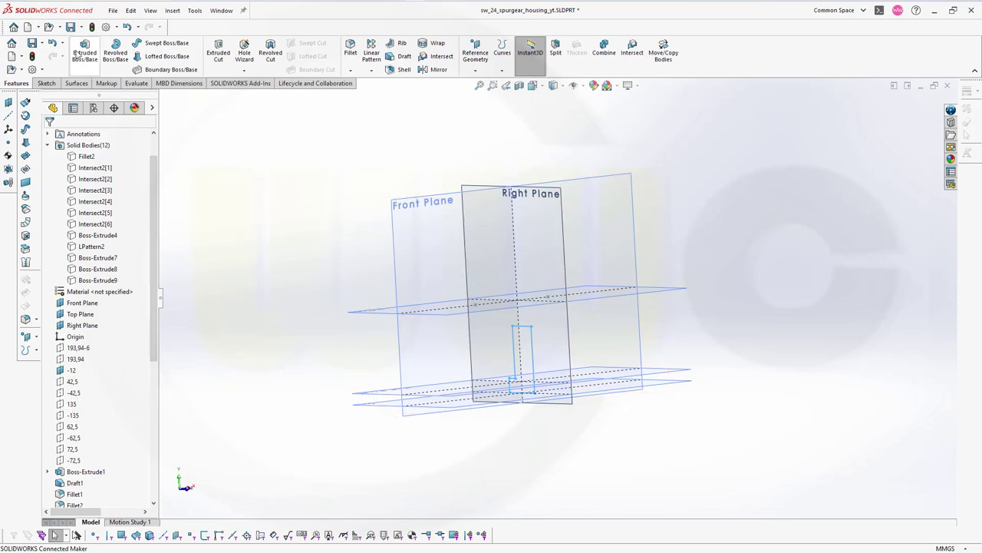
pyautogui.click(84, 51)
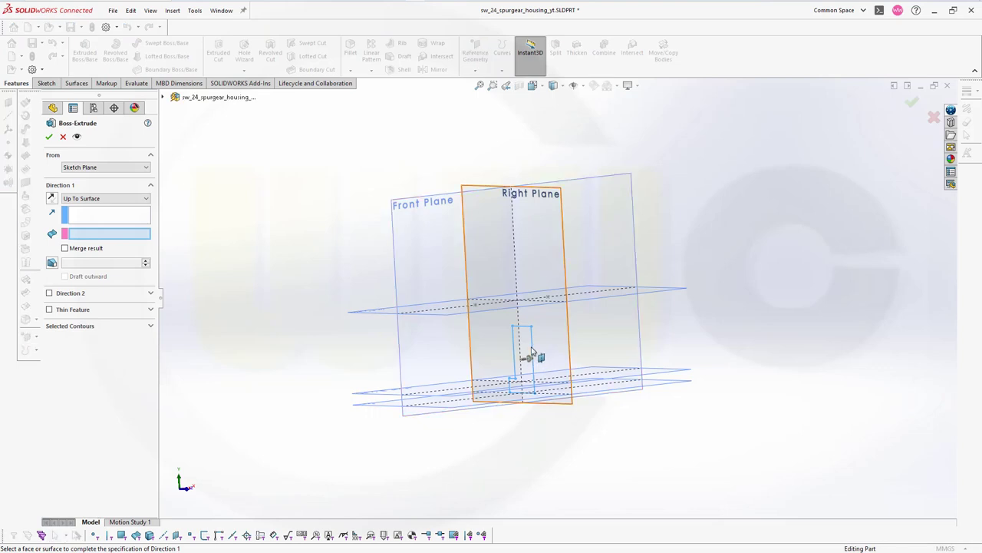
pyautogui.click(146, 200)
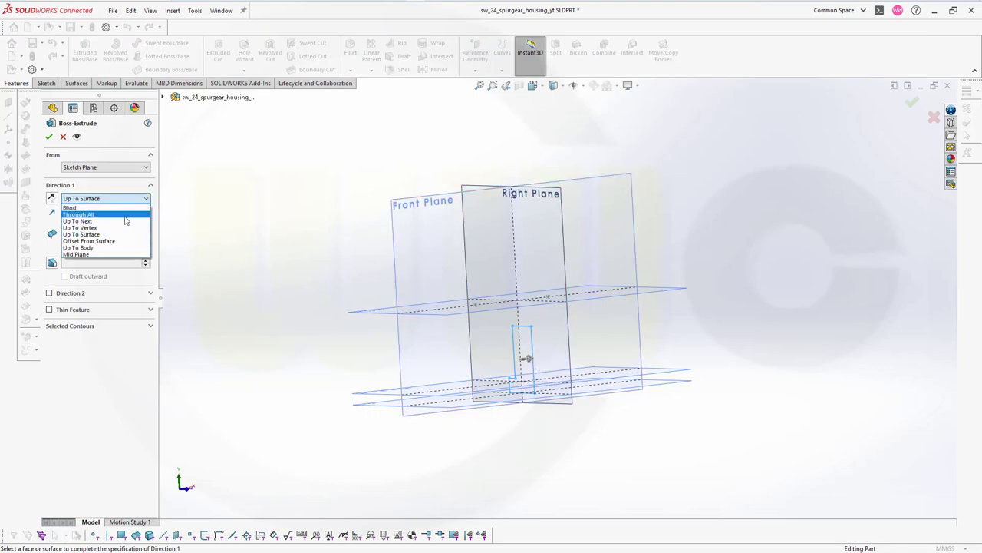
pyautogui.click(112, 241)
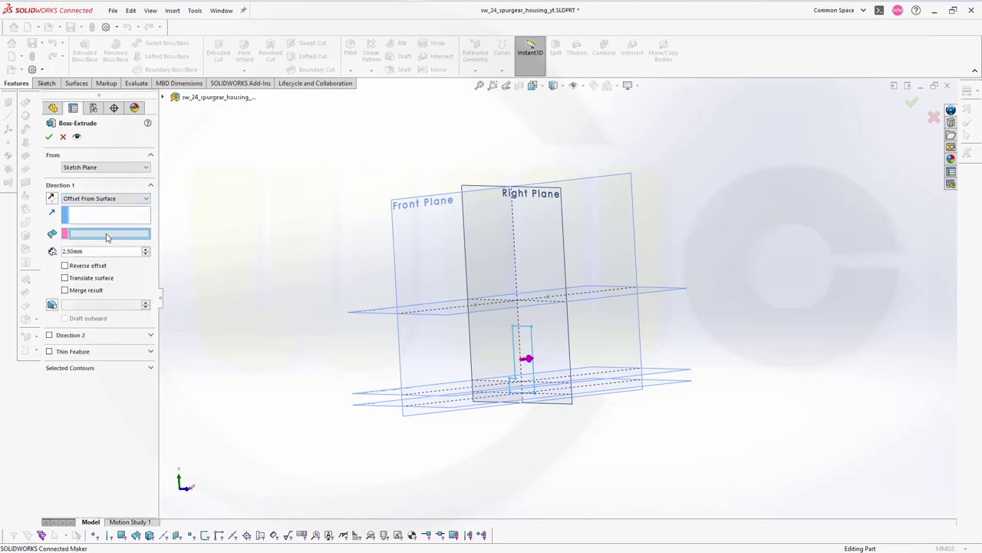
pyautogui.click(163, 98)
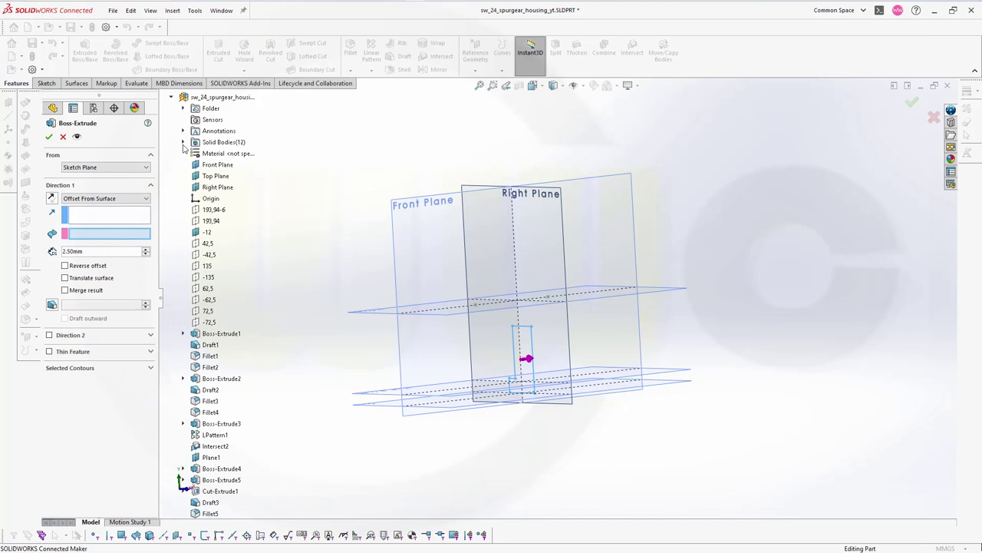
pyautogui.click(206, 265)
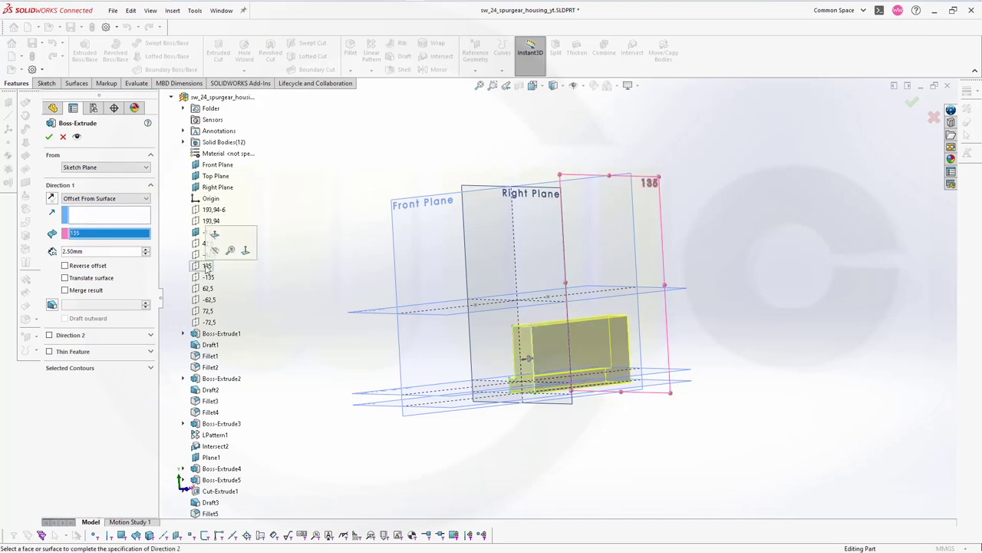
pyautogui.moveTo(300, 331); pyautogui.dragTo(248, 325, button='middle')
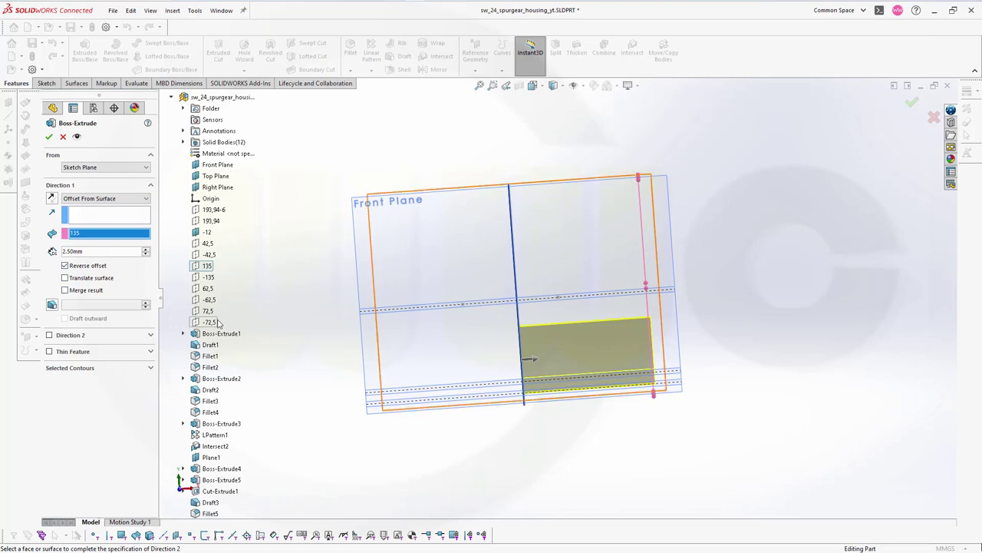
# Step: Set Direction 2 to Offset From Surface of the -135 sketch, 2 mm reversed
pyautogui.click(50, 335)
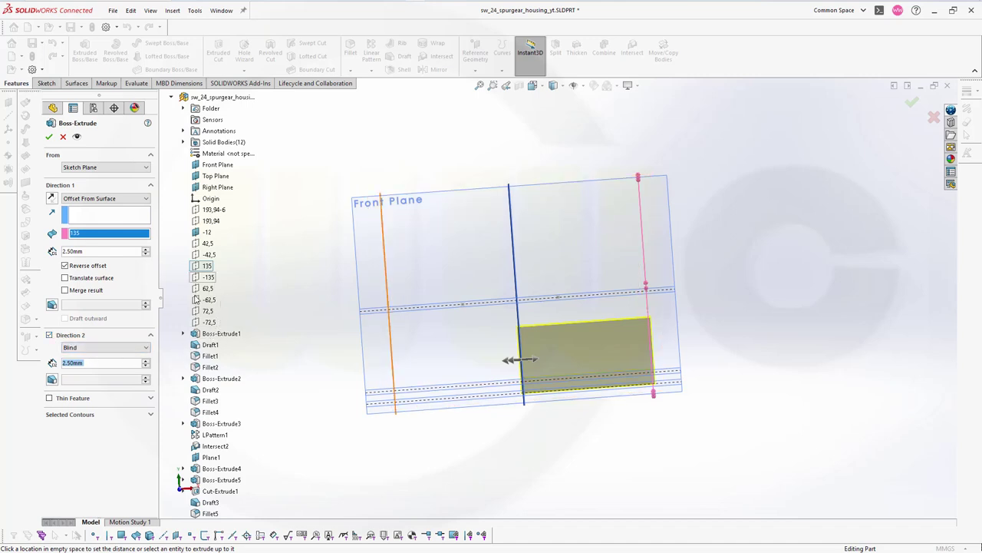
pyautogui.click(145, 348)
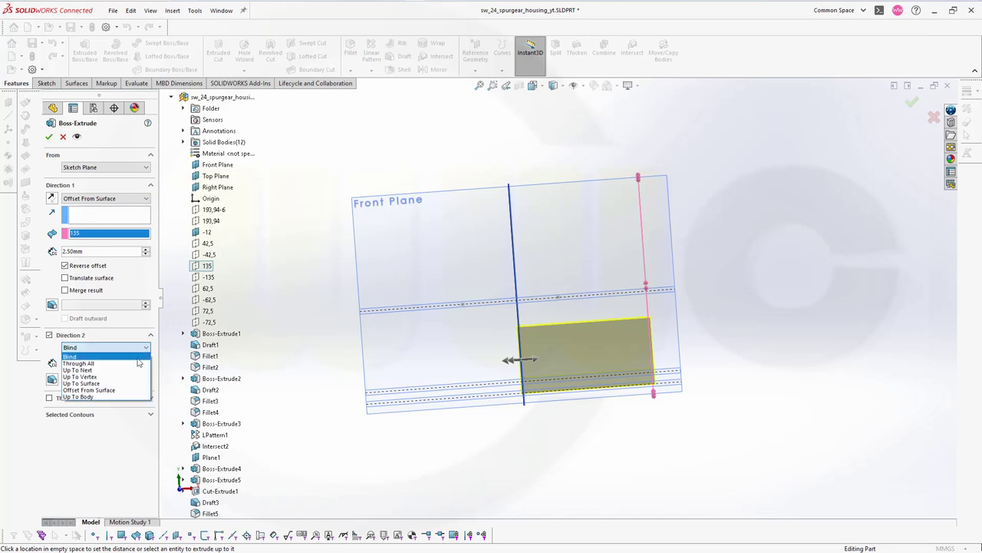
pyautogui.click(113, 389)
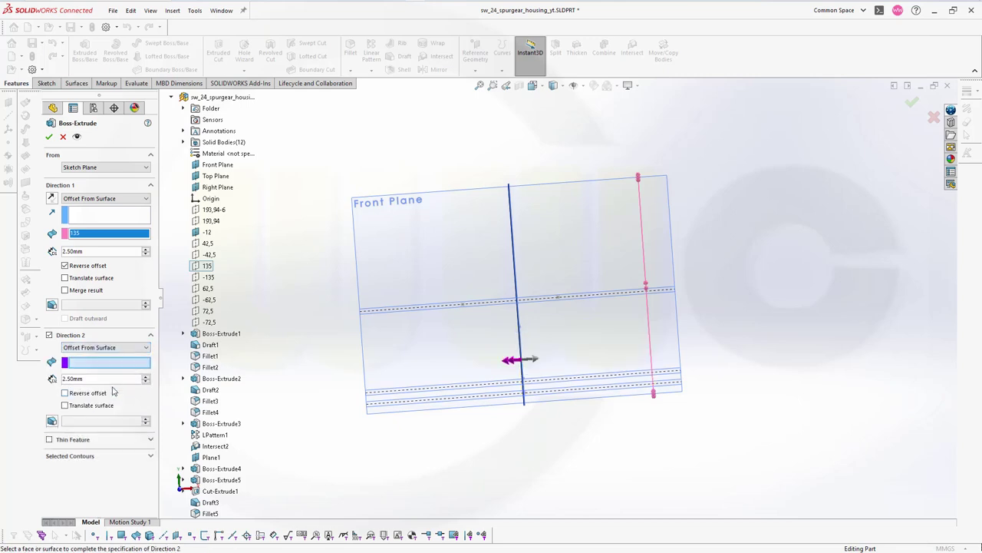
pyautogui.click(209, 277)
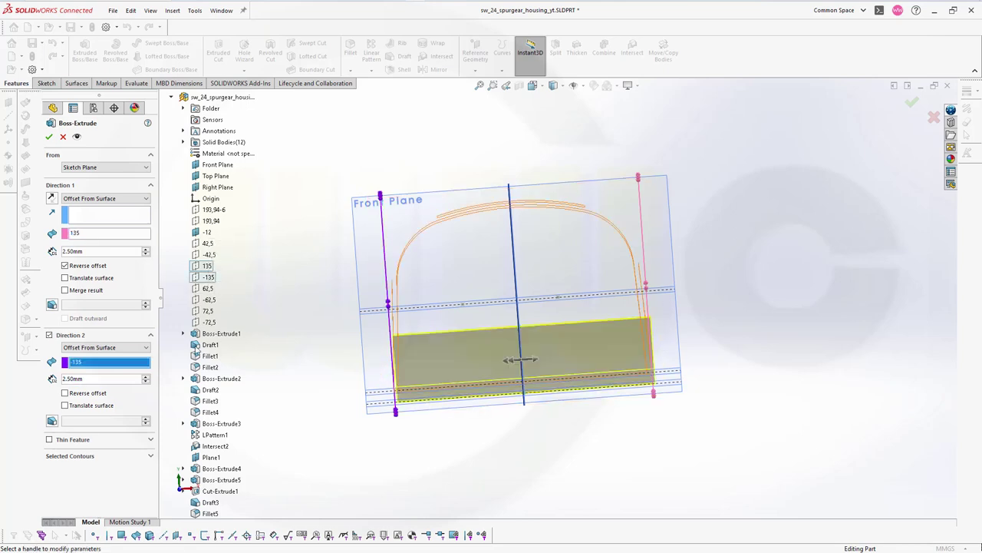
pyautogui.press('BackSpace')
pyautogui.press('BackSpace')
pyautogui.press('BackSpace')
pyautogui.press('BackSpace')
pyautogui.press('BackSpace')
pyautogui.press('BackSpace')
pyautogui.write('2')
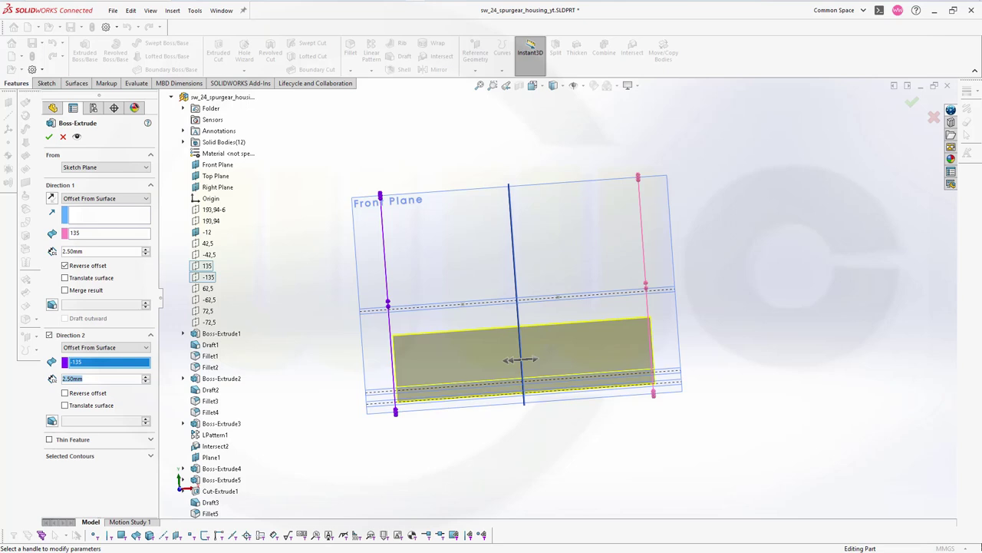
pyautogui.press('Return')
pyautogui.click(65, 393)
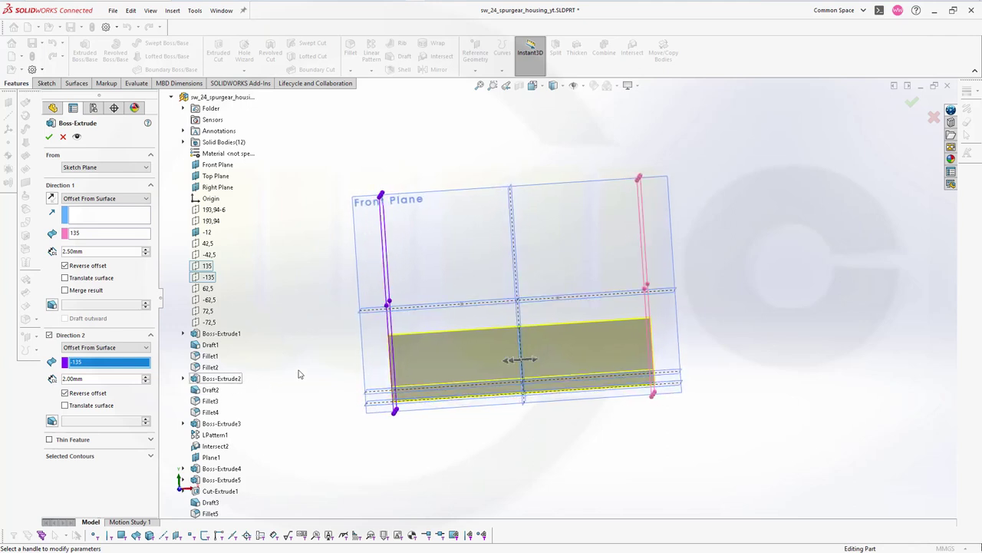
# Step: Change the Direction 1 offset to 2 mm and complete Boss-Extrude10
pyautogui.scroll(-2, 331, 363)
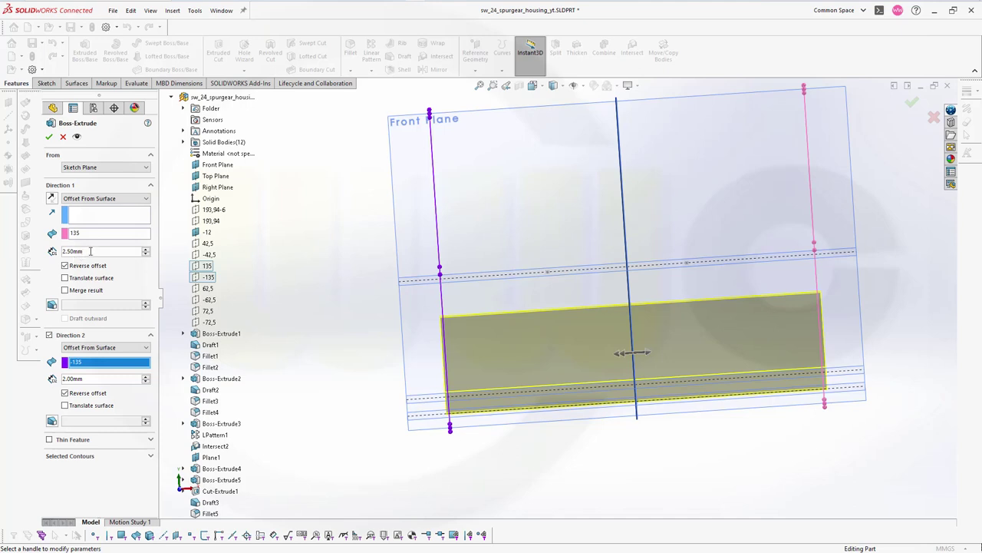
pyautogui.doubleClick(80, 251)
pyautogui.write('2')
pyautogui.press('Return')
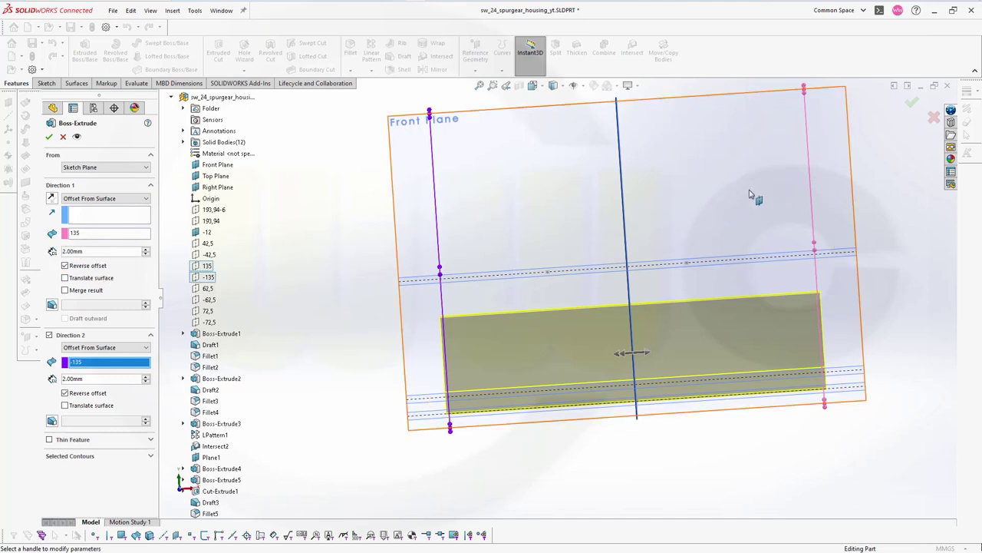
pyautogui.click(910, 108)
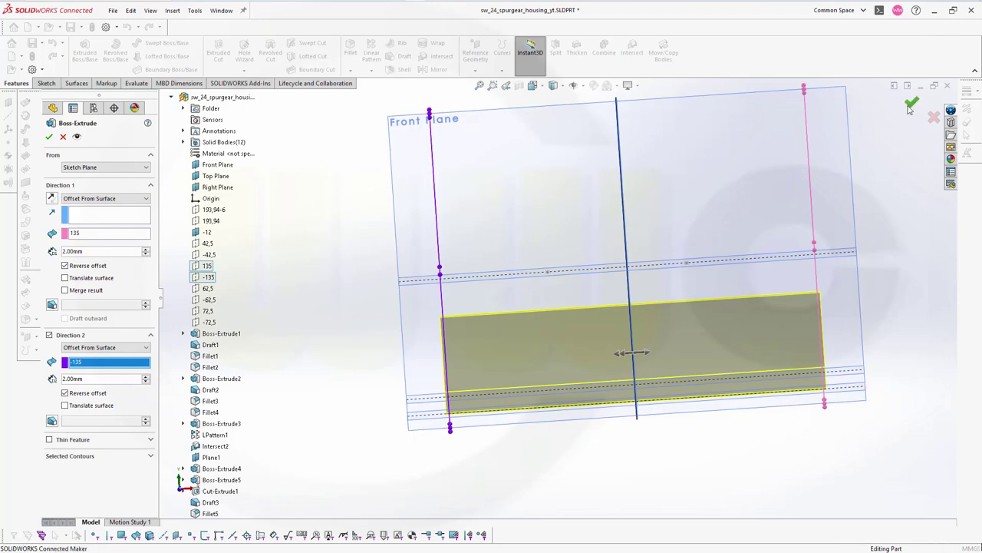
pyautogui.moveTo(334, 332); pyautogui.dragTo(745, 245, button='middle')
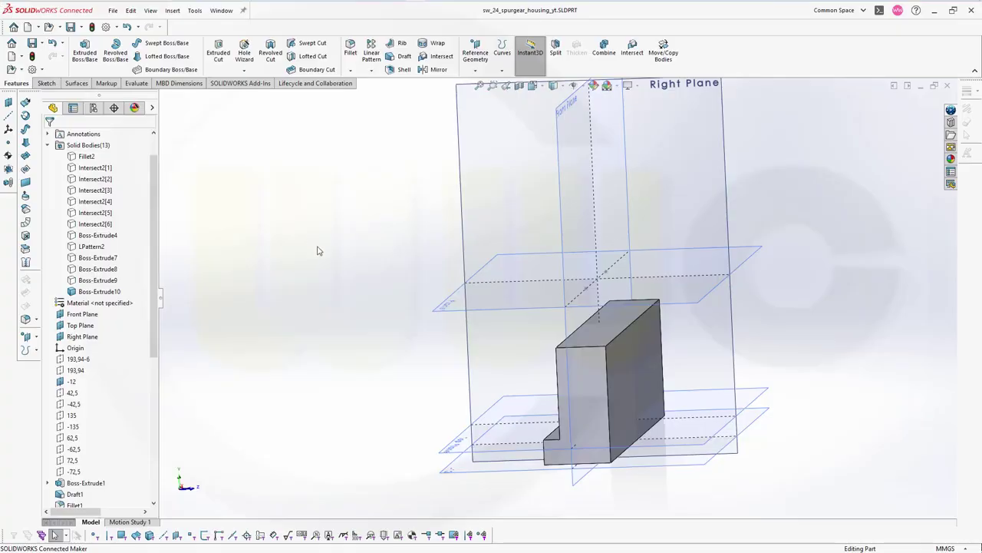
# Step: Apply a Full Round Fillet to the rail using its front, top and back faces
pyautogui.moveTo(319, 251); pyautogui.dragTo(340, 230, button='middle')
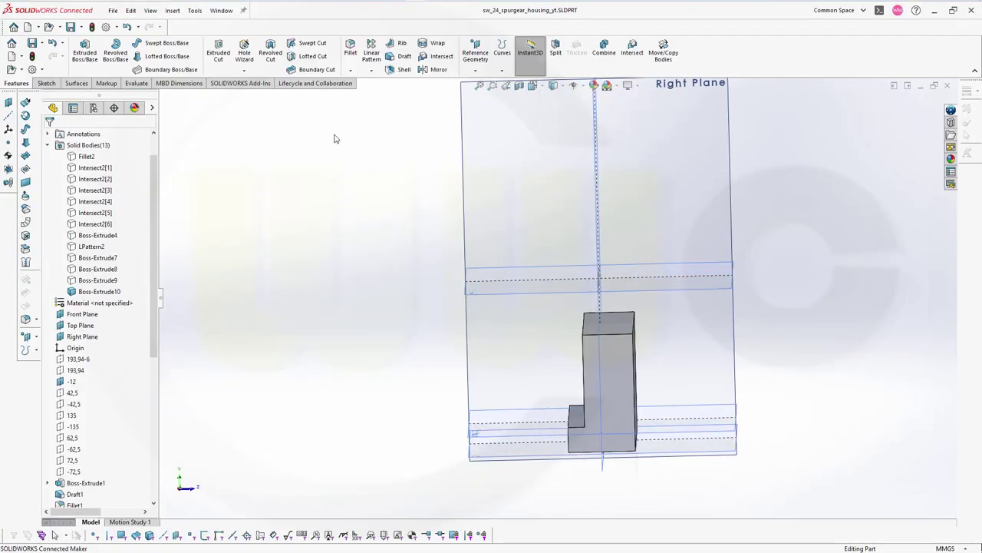
pyautogui.click(351, 49)
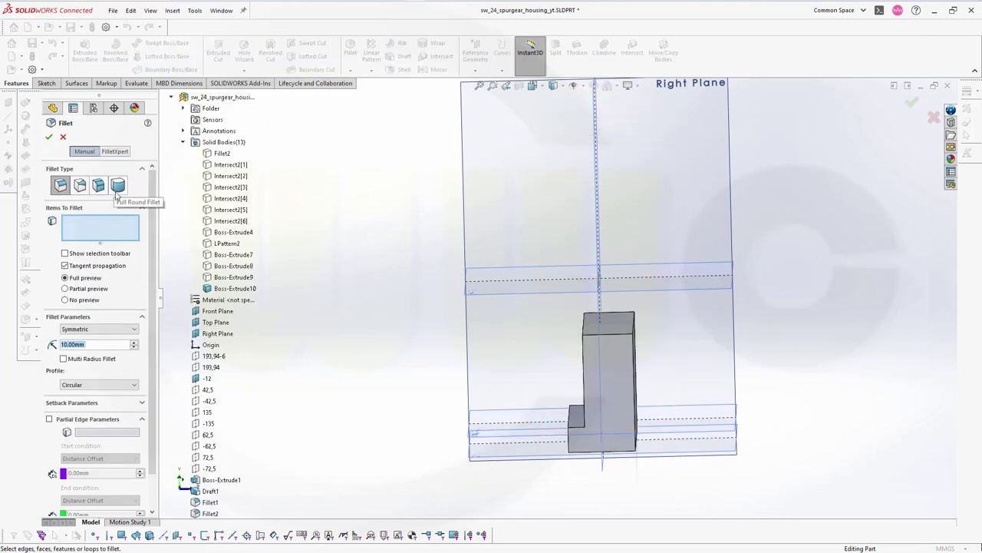
pyautogui.click(118, 188)
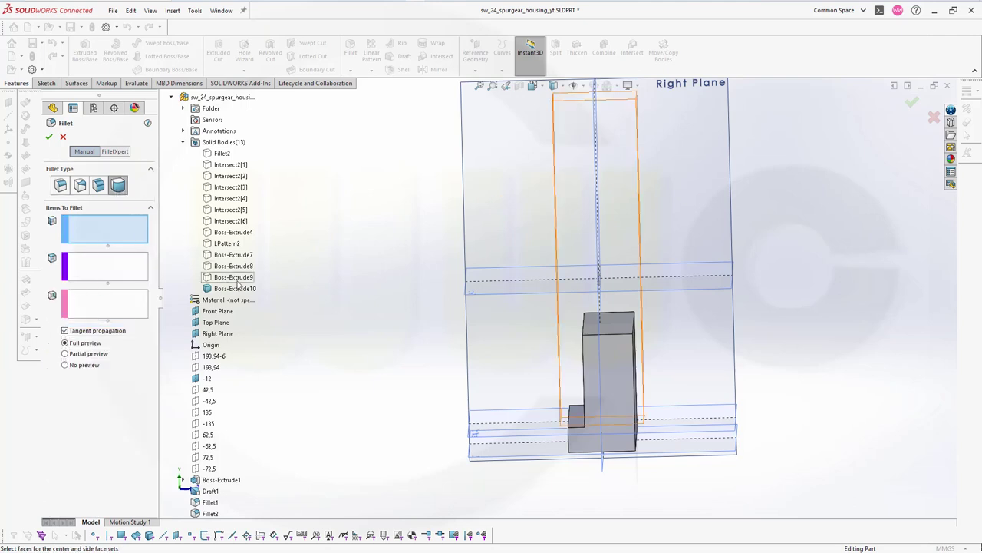
pyautogui.moveTo(430, 326); pyautogui.dragTo(498, 361, button='middle')
pyautogui.click(569, 364)
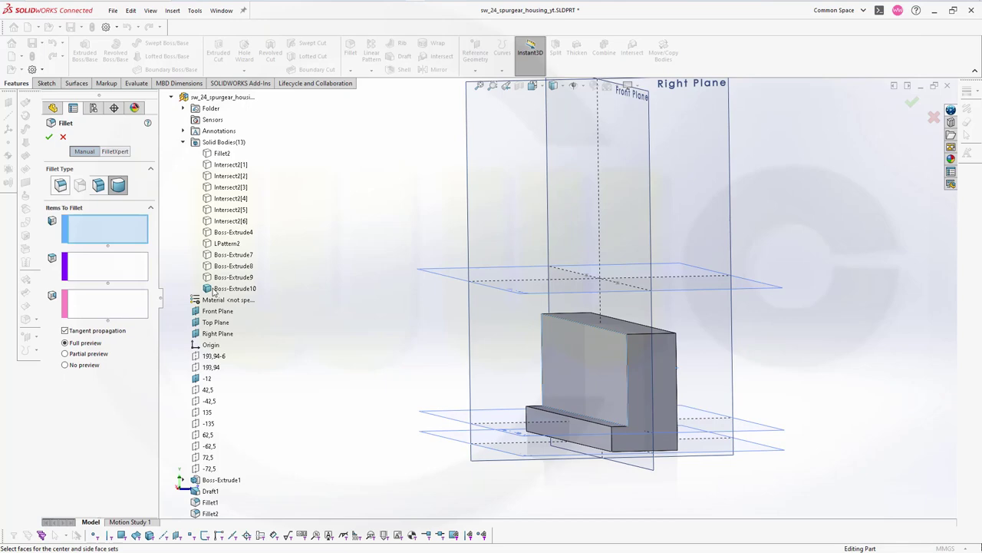
pyautogui.click(117, 268)
pyautogui.moveTo(293, 305); pyautogui.dragTo(299, 347, button='middle')
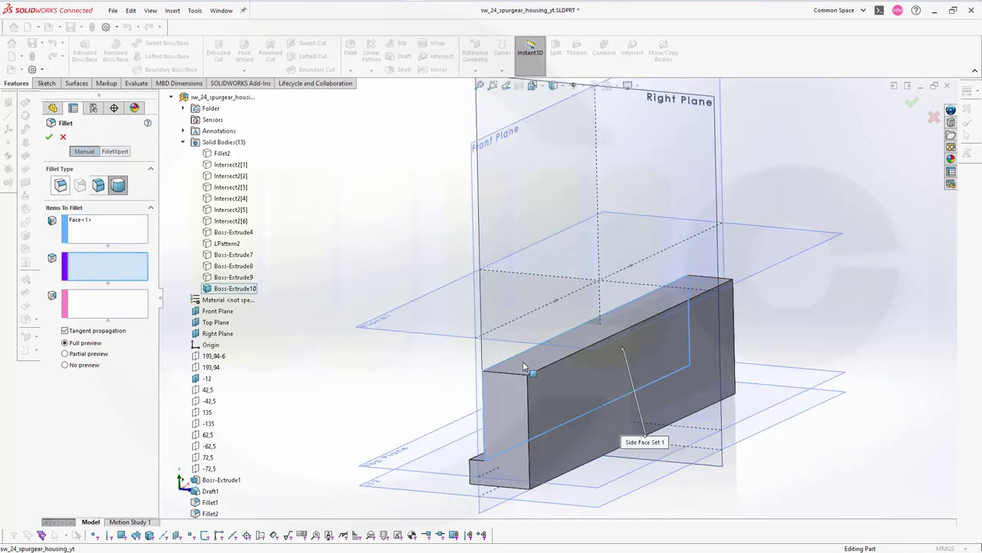
pyautogui.click(522, 362)
pyautogui.click(147, 310)
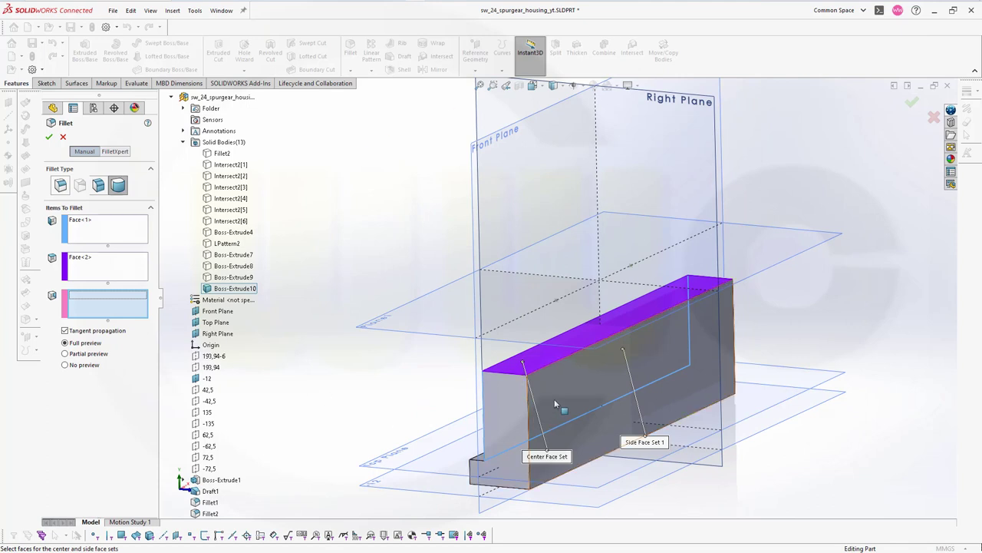
pyautogui.click(582, 391)
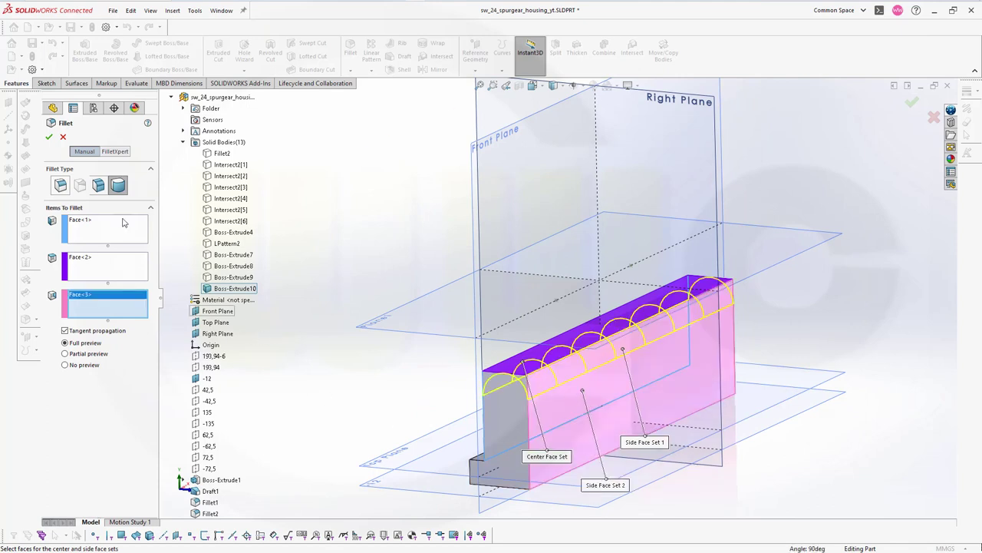
pyautogui.click(47, 138)
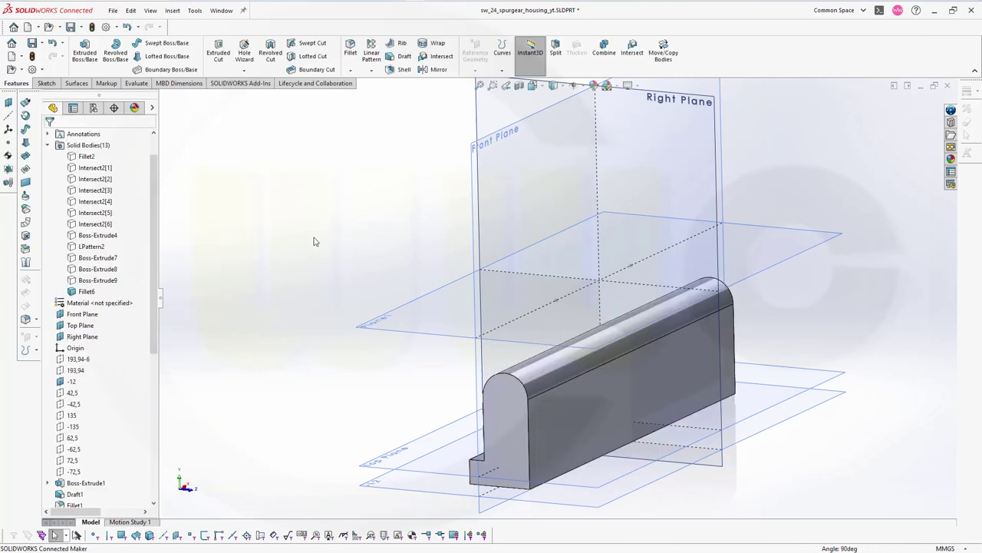
pyautogui.press('f')
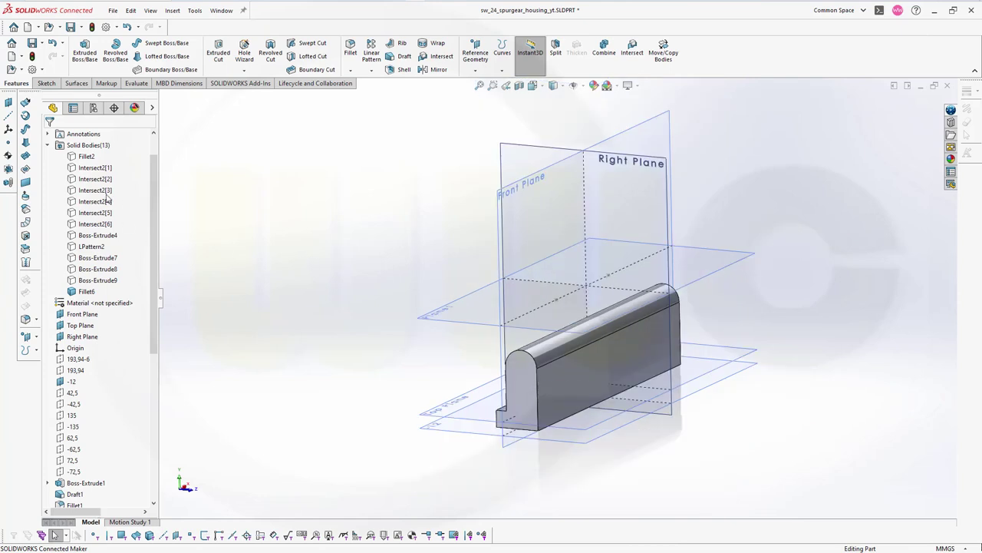
# Step: Show the bodies from Fillet2 through Boss-Extrude9 and orbit to view the housing
pyautogui.click(86, 156)
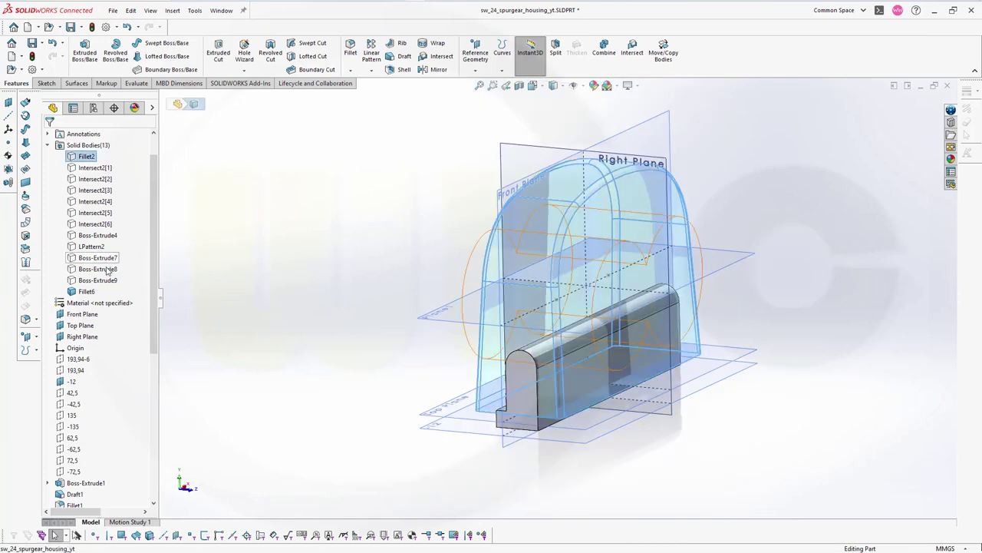
pyautogui.keyDown('shift'); pyautogui.click(99, 280); pyautogui.keyUp('shift')
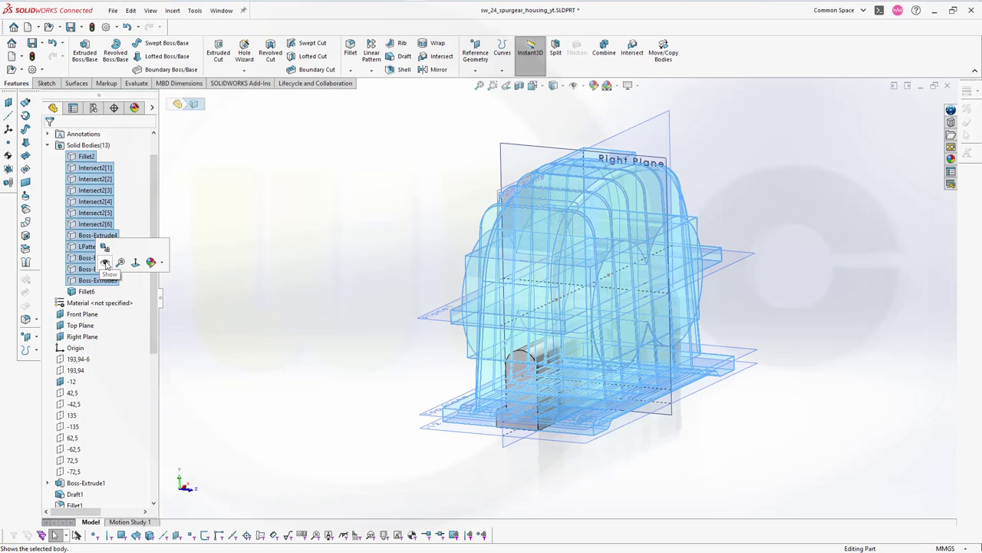
pyautogui.click(105, 263)
pyautogui.click(274, 276)
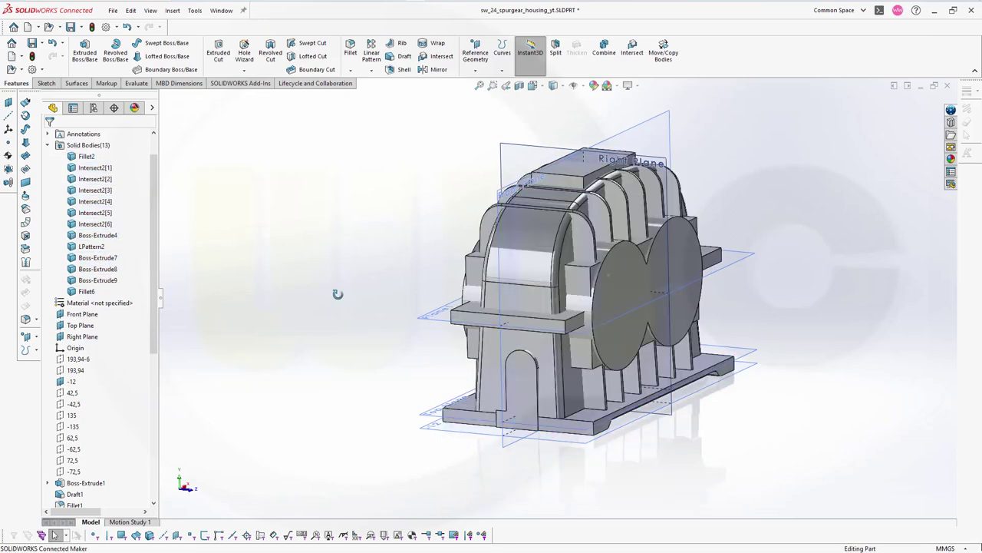
pyautogui.moveTo(338, 293); pyautogui.dragTo(288, 230, button='middle')
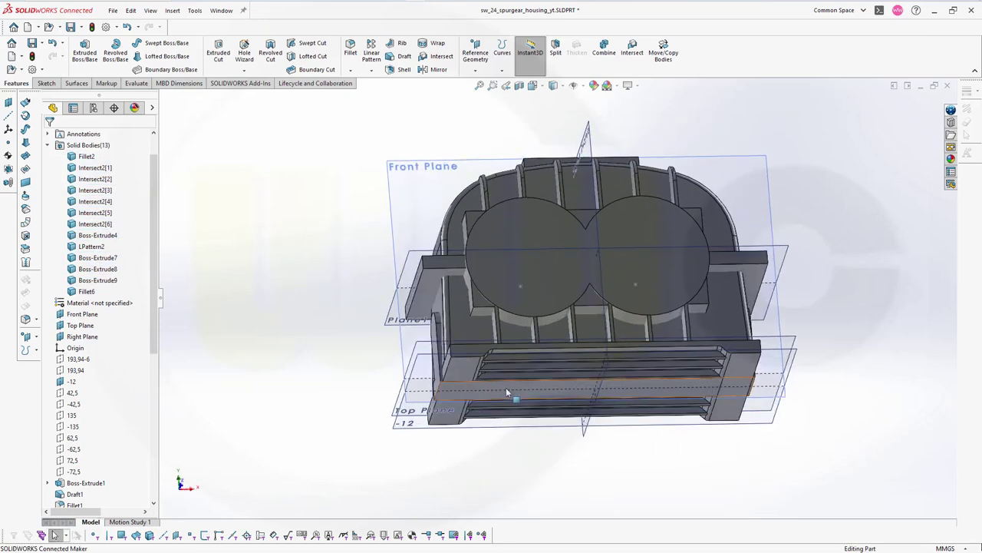
pyautogui.moveTo(548, 393); pyautogui.dragTo(394, 331, button='middle')
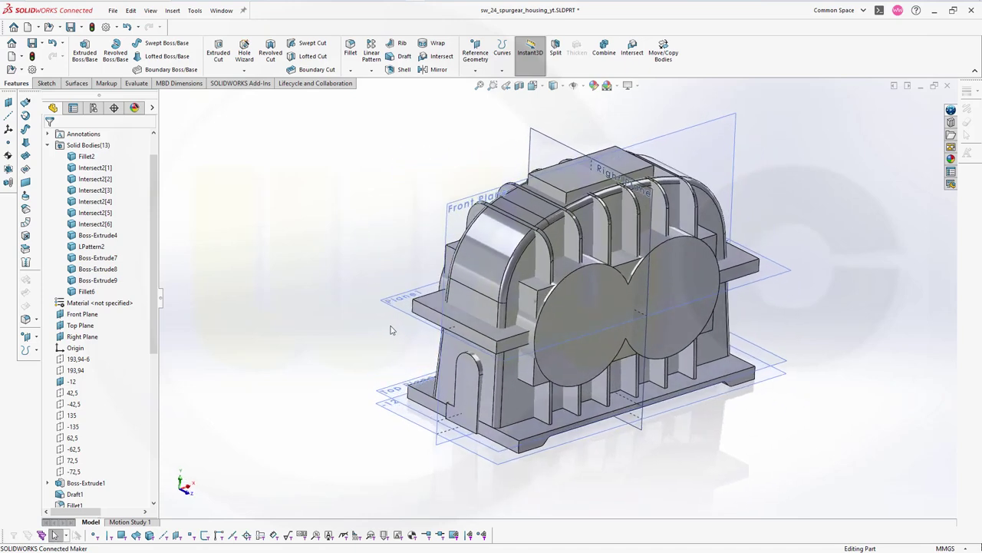